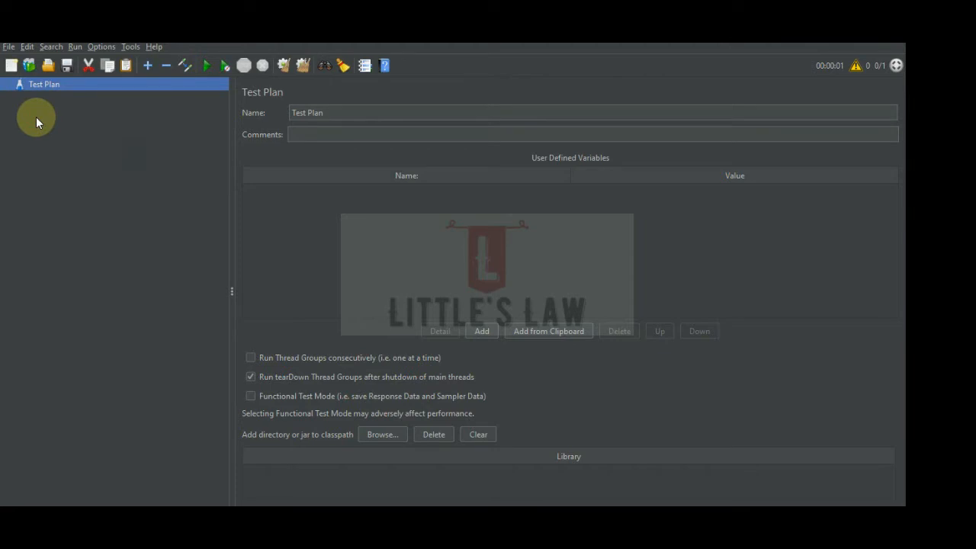
# Add a Thread Group to the Test Plan
pyautogui.rightClick(43, 83)
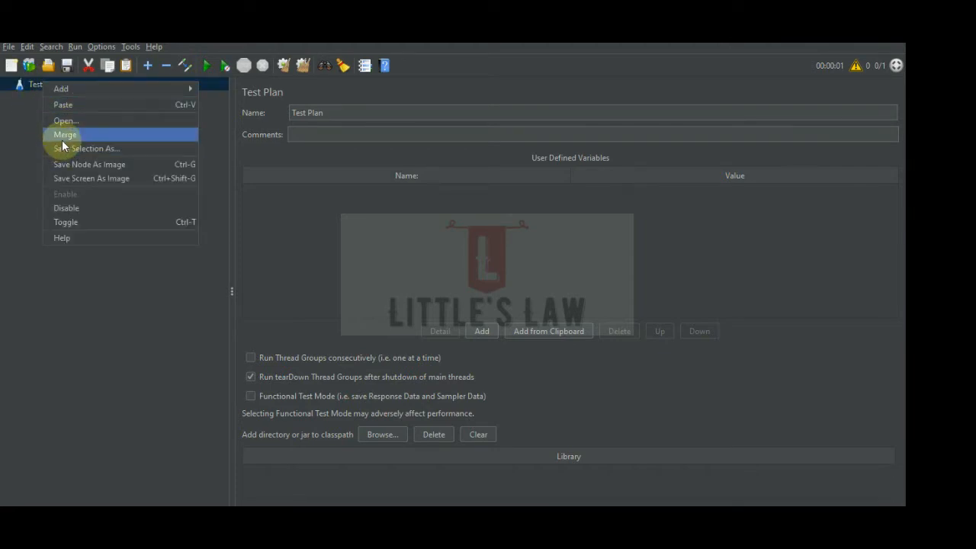
pyautogui.moveTo(70, 92)
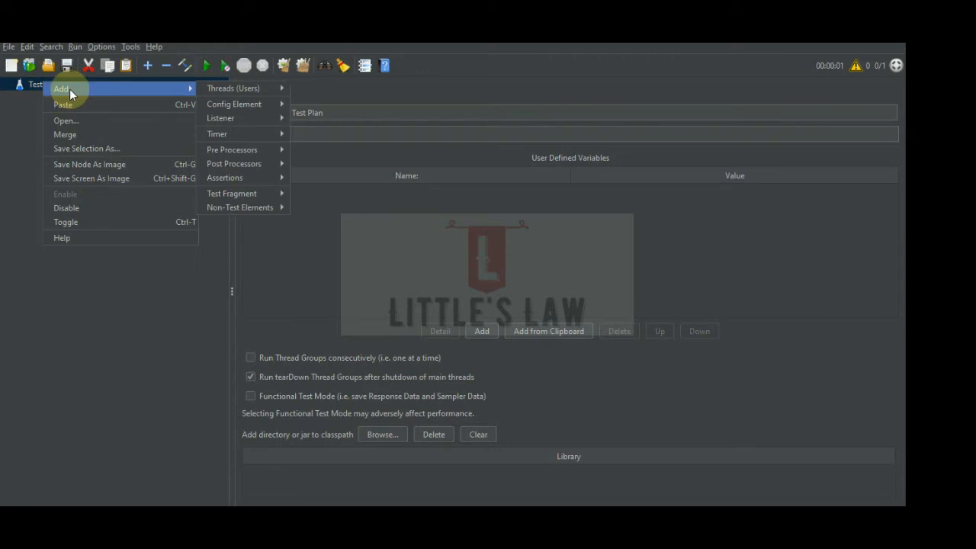
pyautogui.moveTo(225, 86)
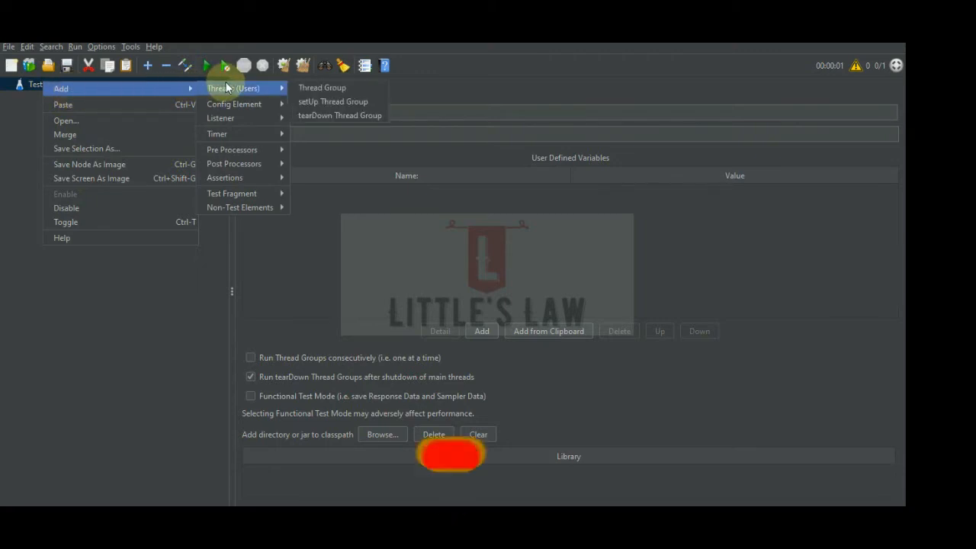
pyautogui.click(357, 86)
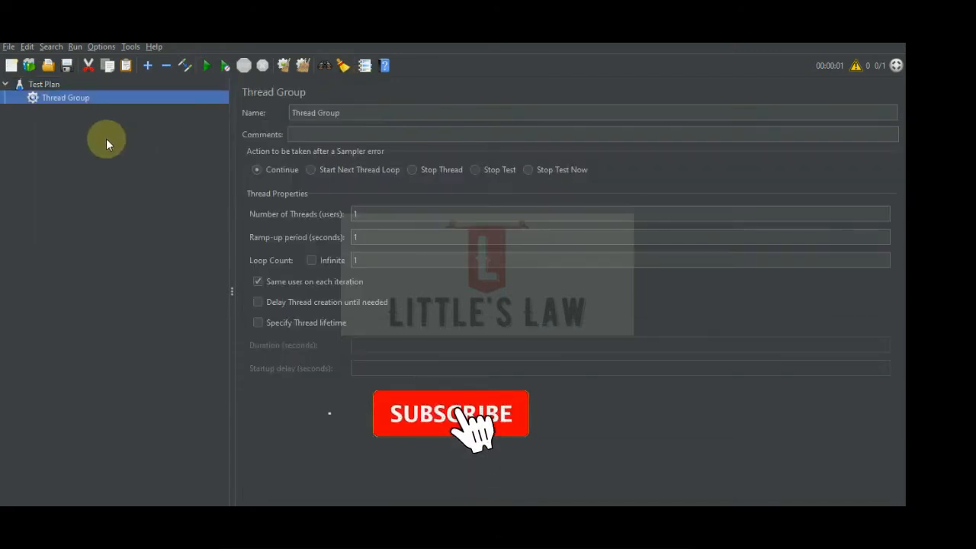
# Add a Random Order Controller under the Thread Group
pyautogui.rightClick(47, 98)
pyautogui.moveTo(67, 106)
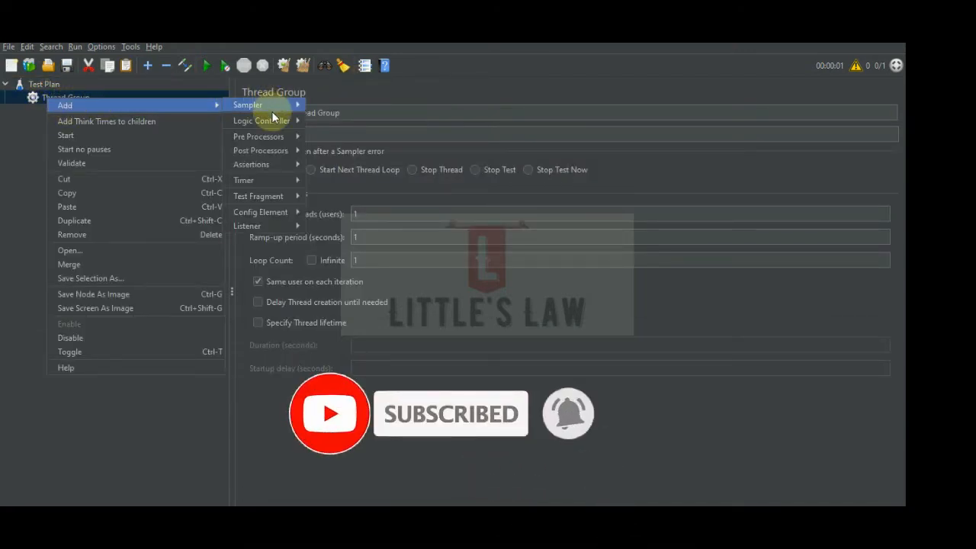
pyautogui.moveTo(271, 120)
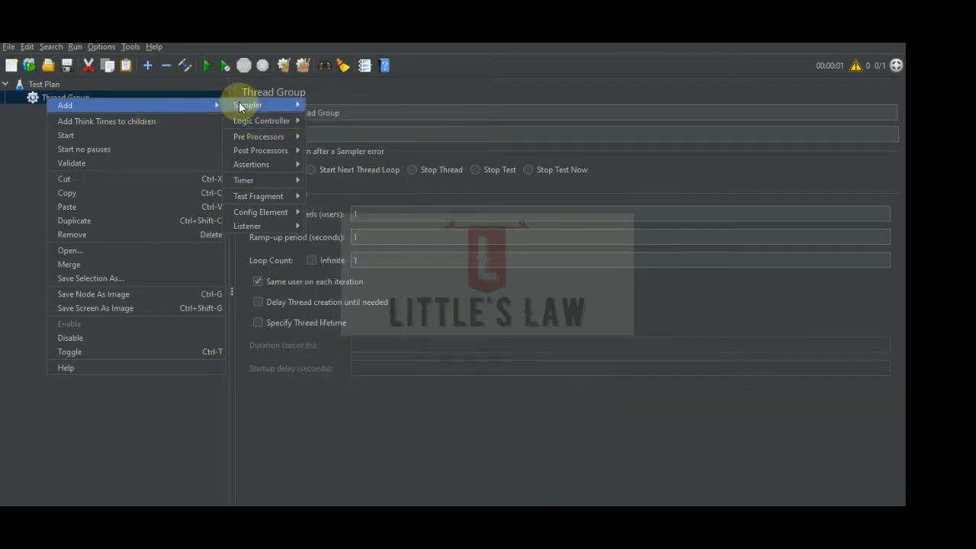
pyautogui.moveTo(219, 105)
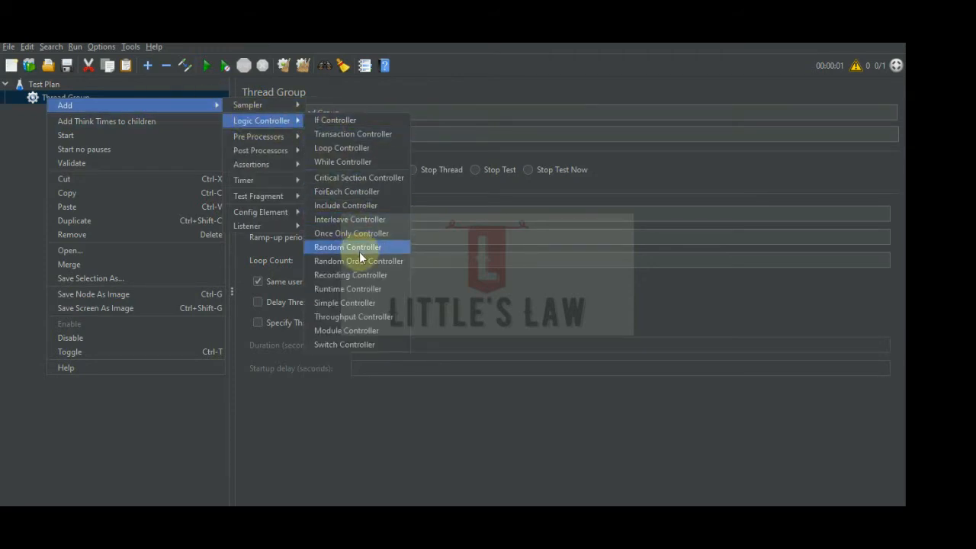
pyautogui.click(359, 263)
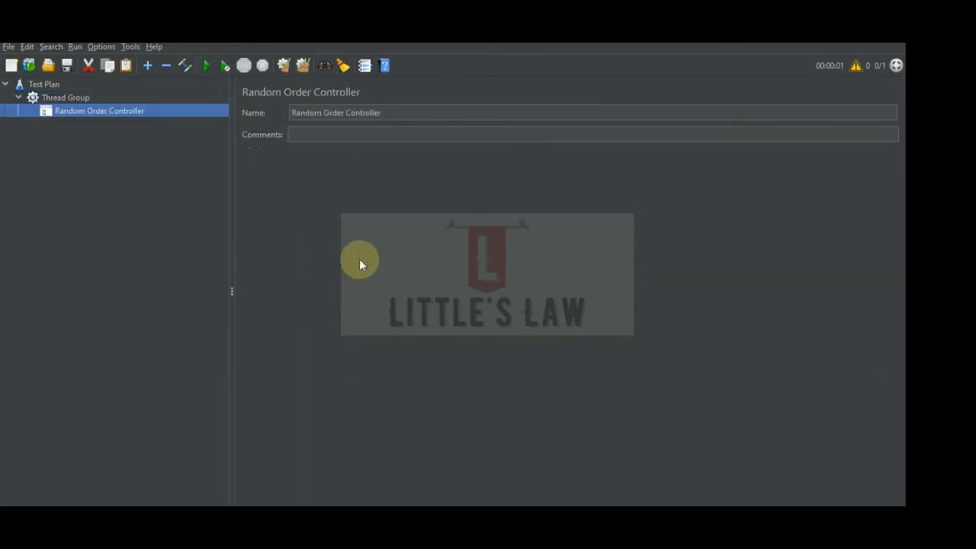
pyautogui.click(892, 37)
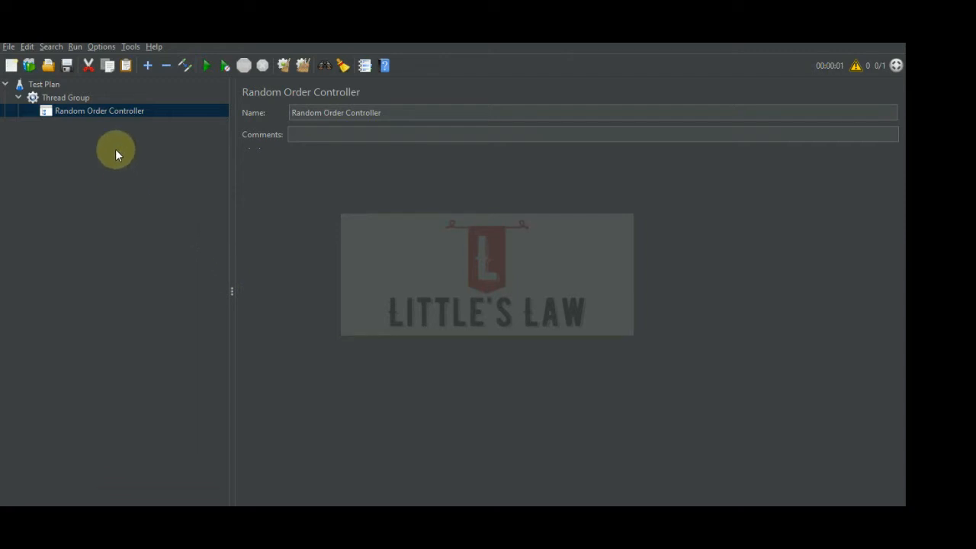
# Add an HTTP Request sampler under the Random Order Controller
pyautogui.rightClick(71, 111)
pyautogui.moveTo(86, 116)
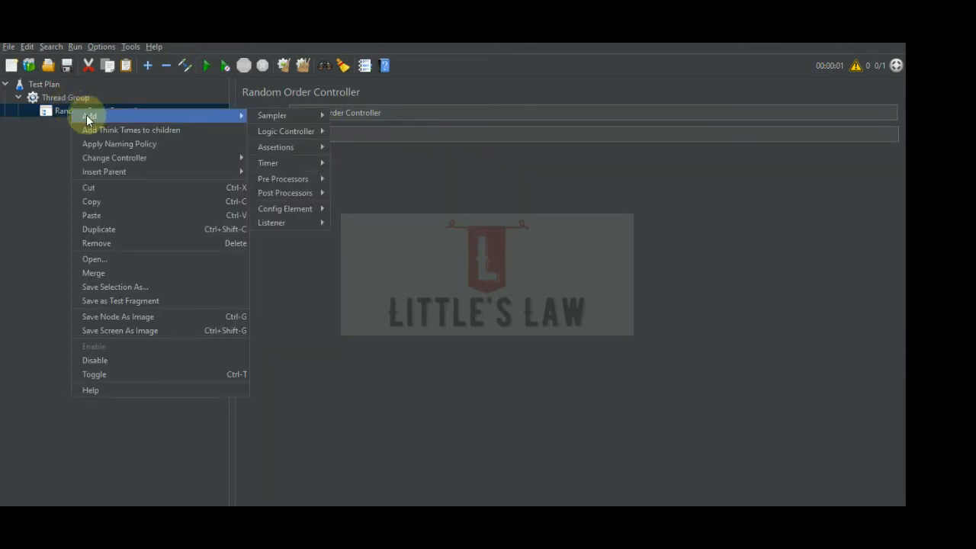
pyautogui.moveTo(300, 132)
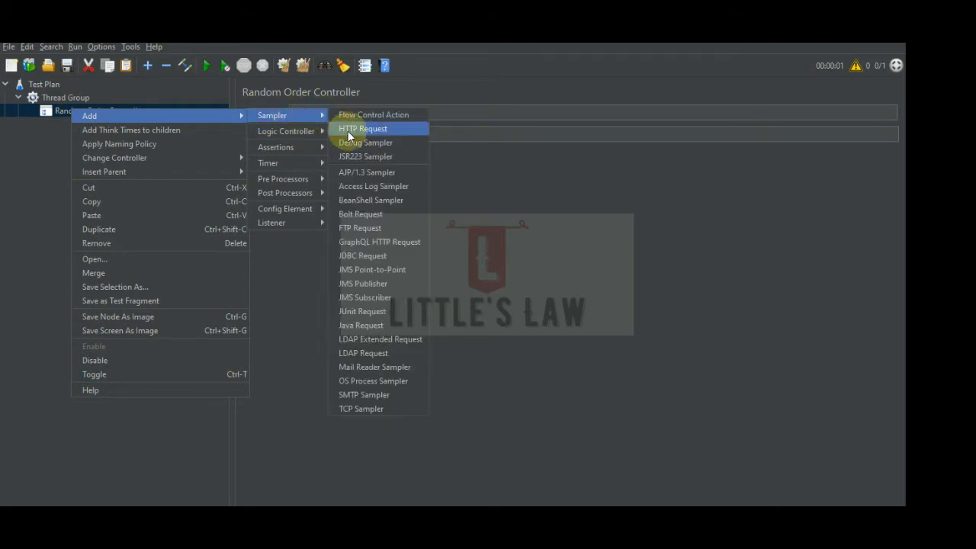
pyautogui.click(347, 131)
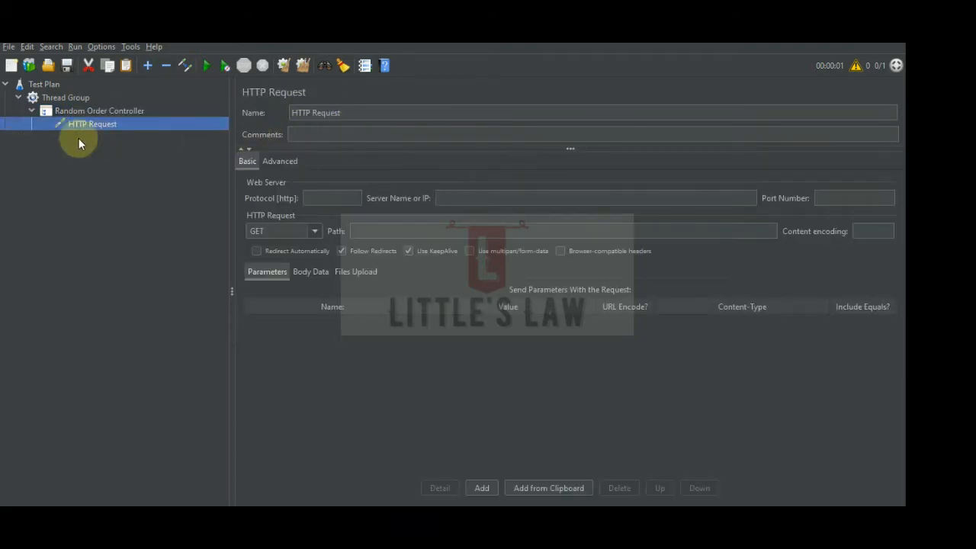
pyautogui.click(93, 112)
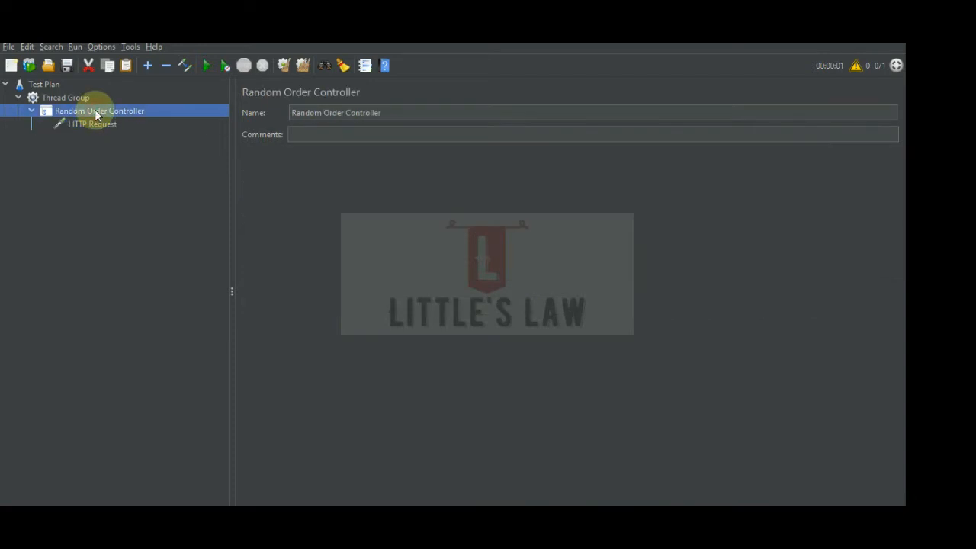
pyautogui.rightClick(96, 112)
pyautogui.moveTo(114, 117)
pyautogui.moveTo(324, 118)
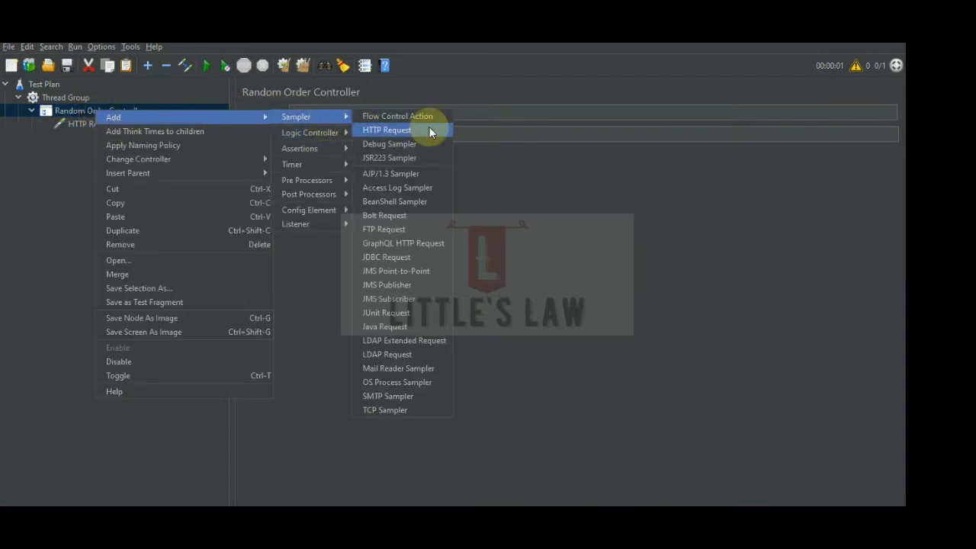
pyautogui.click(422, 142)
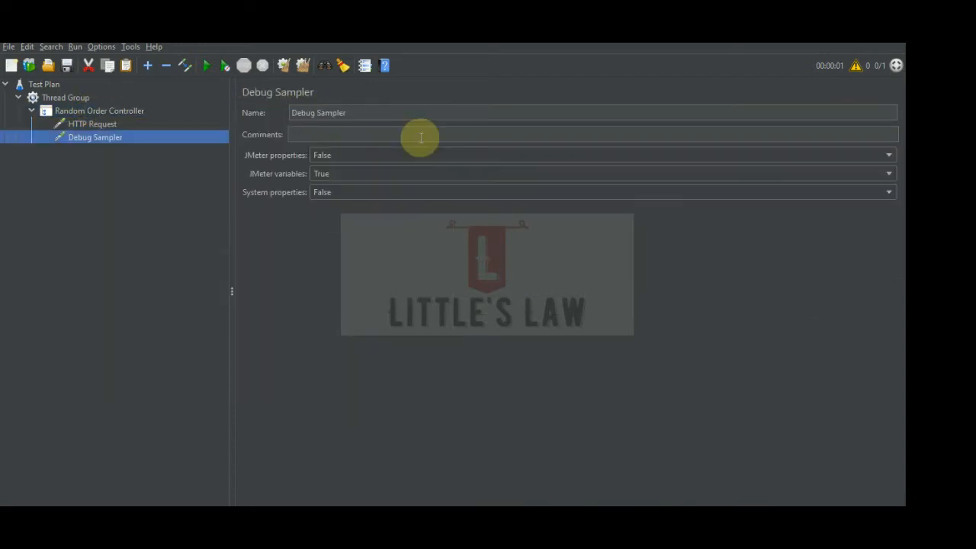
pyautogui.click(94, 113)
pyautogui.rightClick(94, 113)
pyautogui.click(56, 158)
pyautogui.click(74, 137)
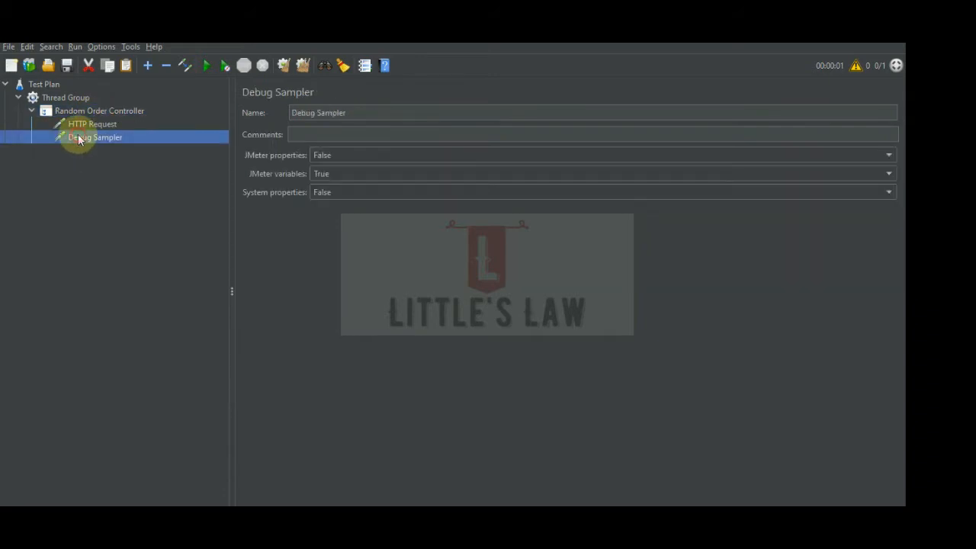
pyautogui.rightClick(78, 137)
pyautogui.click(113, 229)
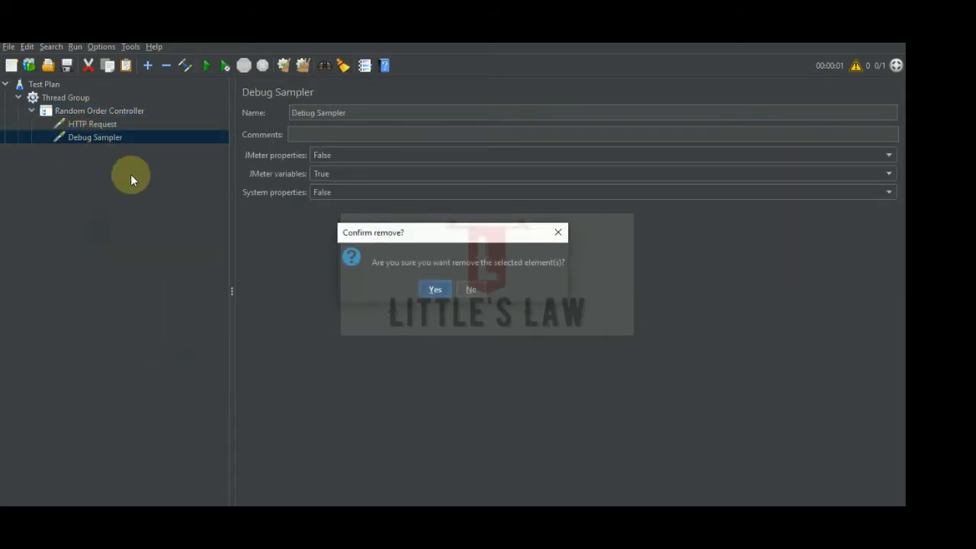
pyautogui.click(435, 290)
# Add a second HTTP Request sampler under the Random Order Controller
pyautogui.rightClick(96, 110)
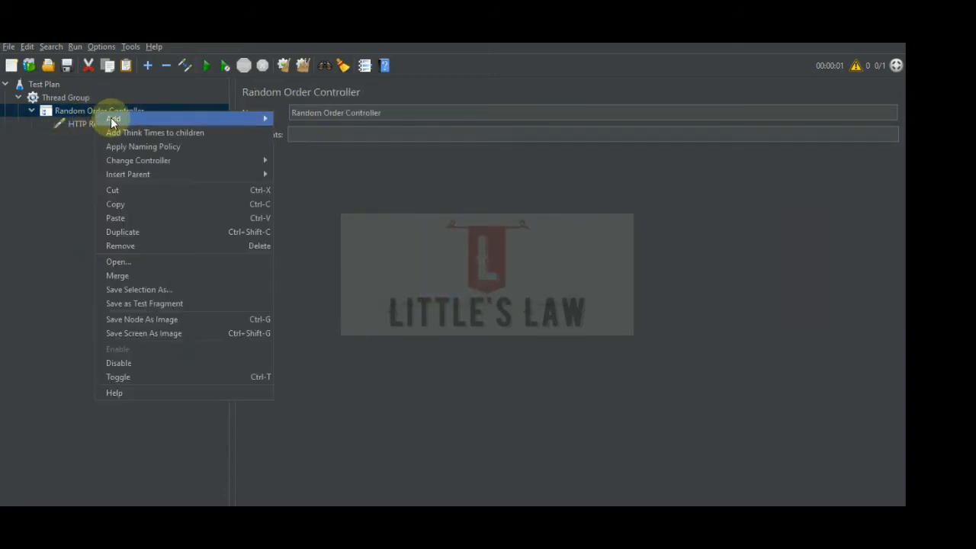
pyautogui.moveTo(153, 118)
pyautogui.moveTo(317, 122)
pyautogui.click(383, 131)
# Add a third HTTP Request sampler under the Random Order Controller
pyautogui.click(103, 111)
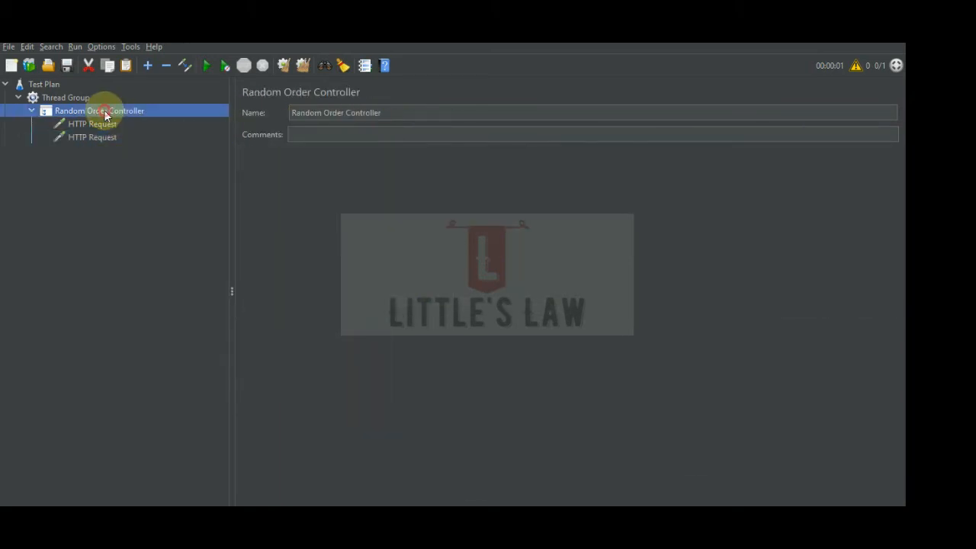
pyautogui.rightClick(107, 112)
pyautogui.moveTo(130, 118)
pyautogui.moveTo(317, 117)
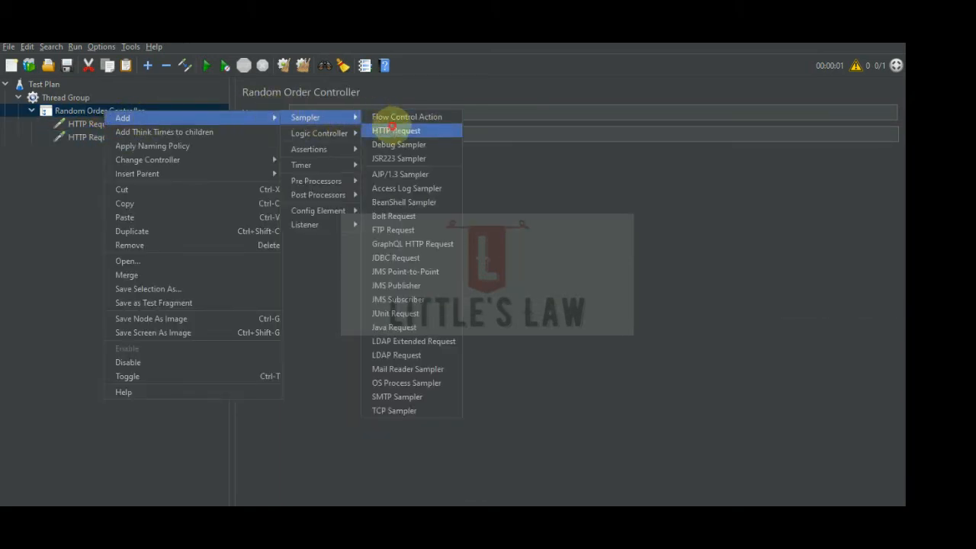
pyautogui.click(381, 127)
# Add a View Results Tree listener under the Random Order Controller
pyautogui.click(97, 113)
pyautogui.rightClick(98, 113)
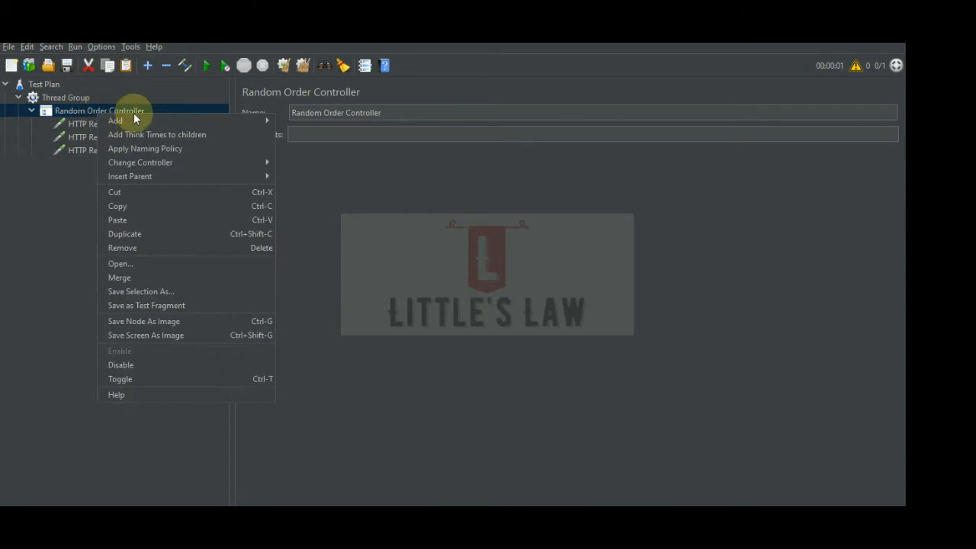
pyautogui.moveTo(138, 115)
pyautogui.moveTo(323, 227)
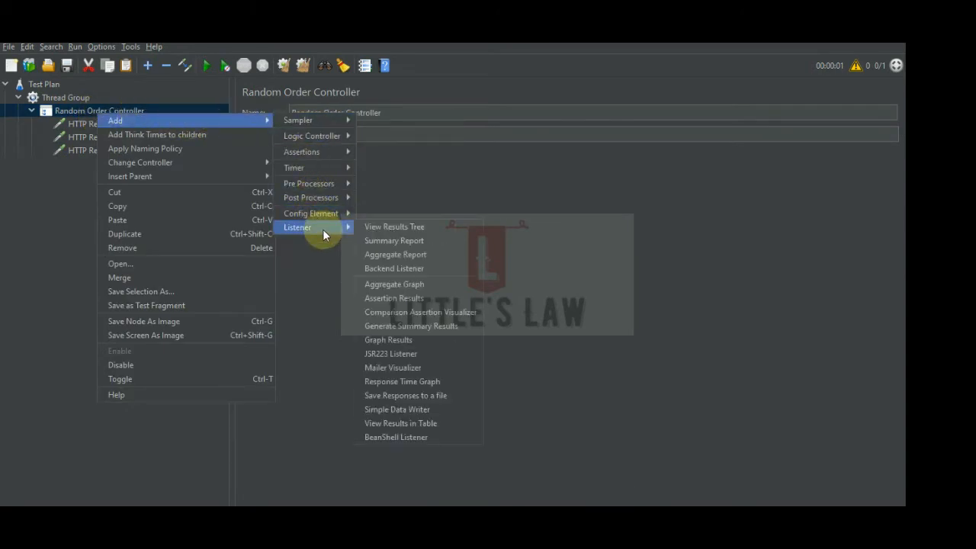
pyautogui.click(379, 227)
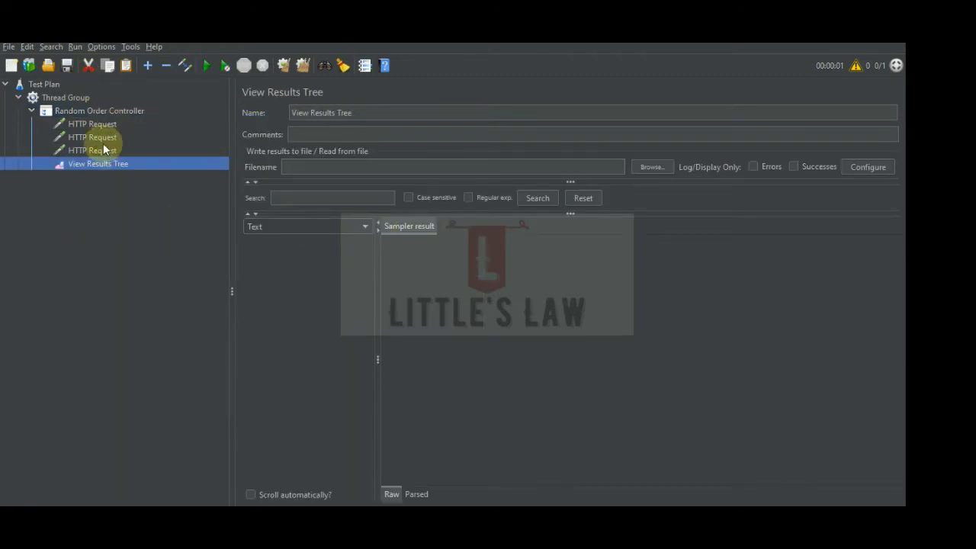
# Review the Random Order Controller, its three HTTP Request samplers and the View Results Tree listener
pyautogui.click(88, 111)
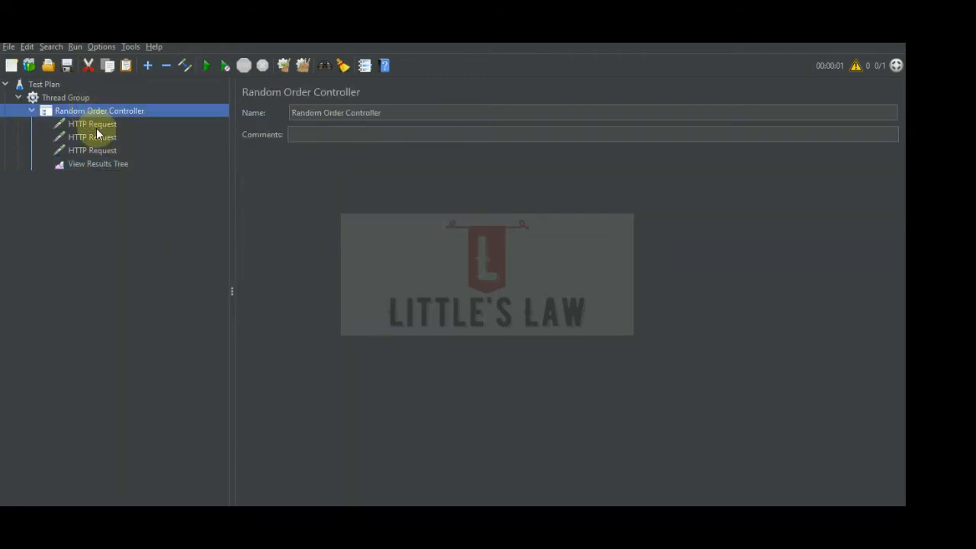
pyautogui.click(95, 128)
pyautogui.click(95, 139)
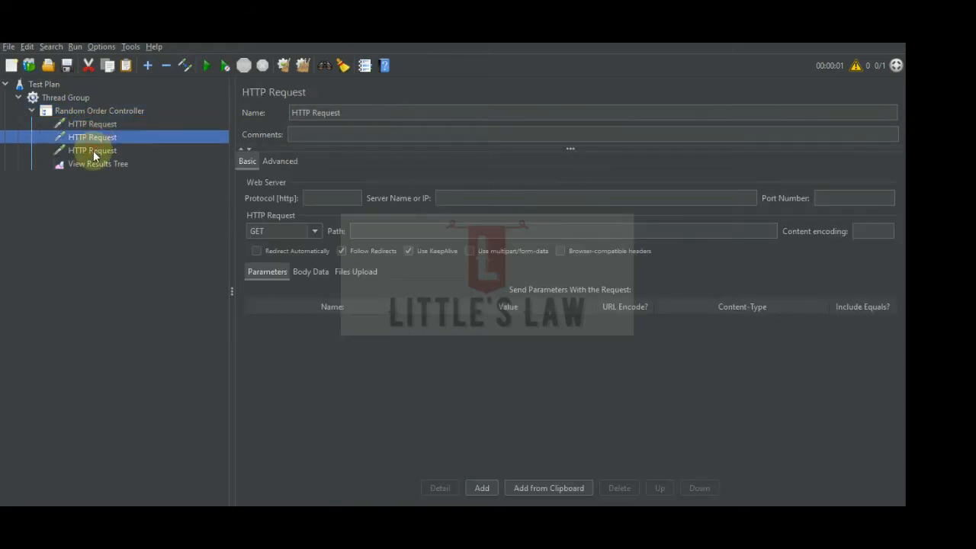
pyautogui.click(95, 151)
pyautogui.click(95, 164)
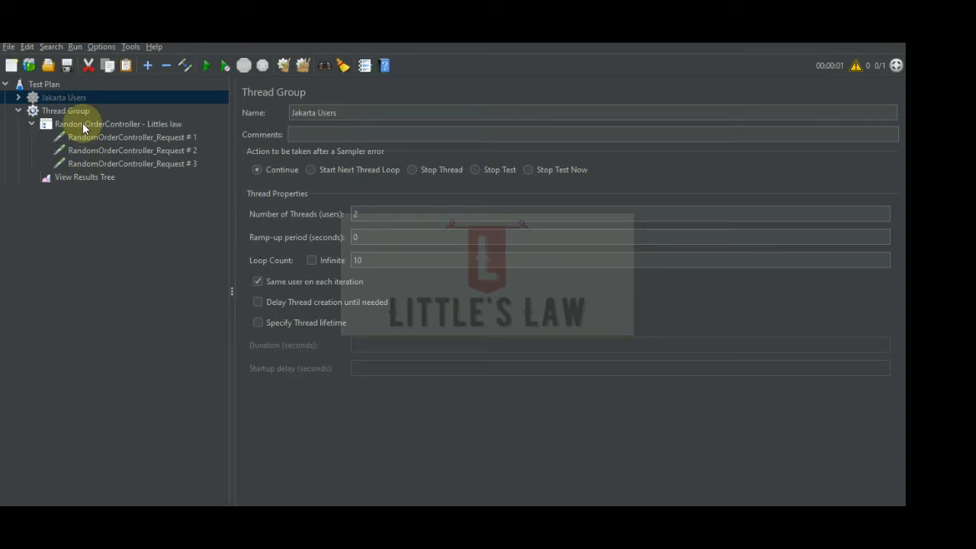
# Inspect the RandomOrderController - Littles law controller and its results listener, and check the Thread Group's number of threads and loop count
pyautogui.click(84, 126)
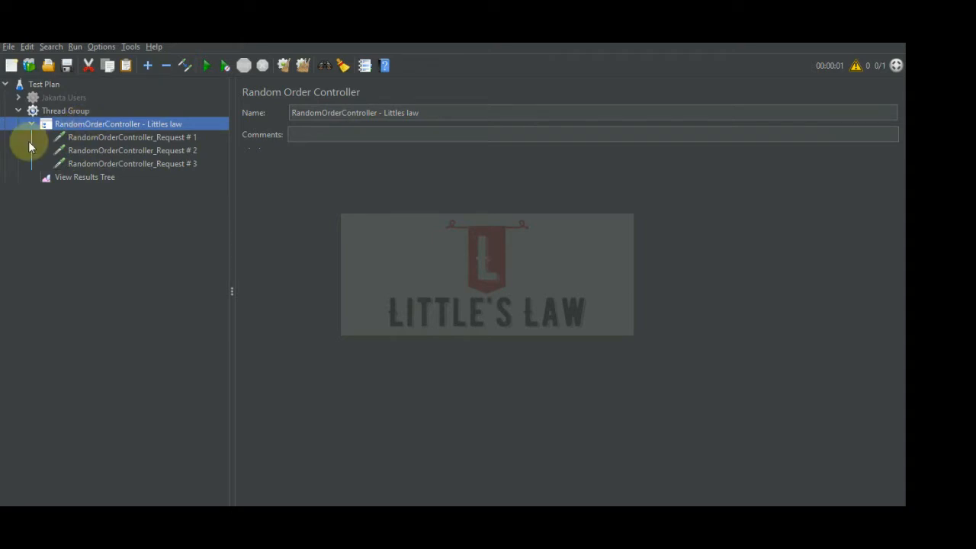
pyautogui.click(65, 180)
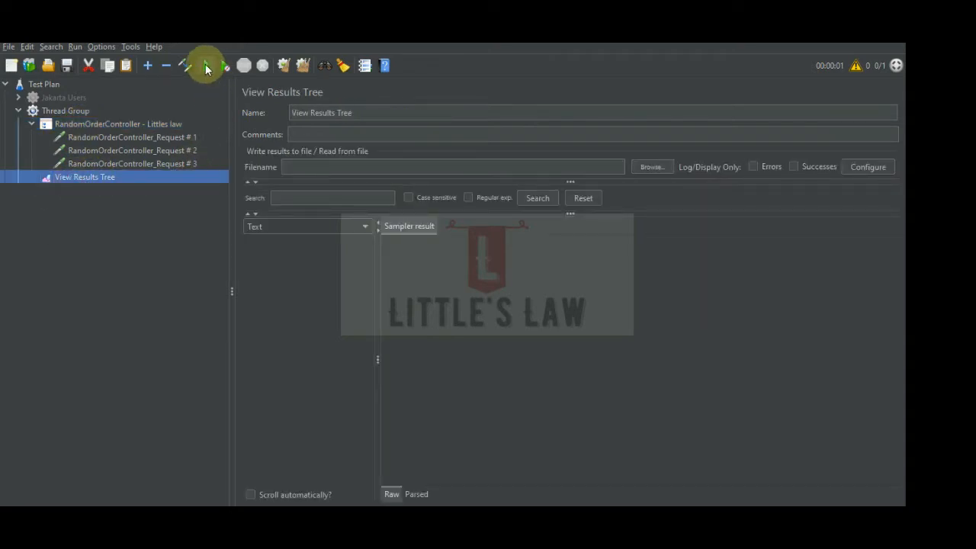
pyautogui.click(63, 111)
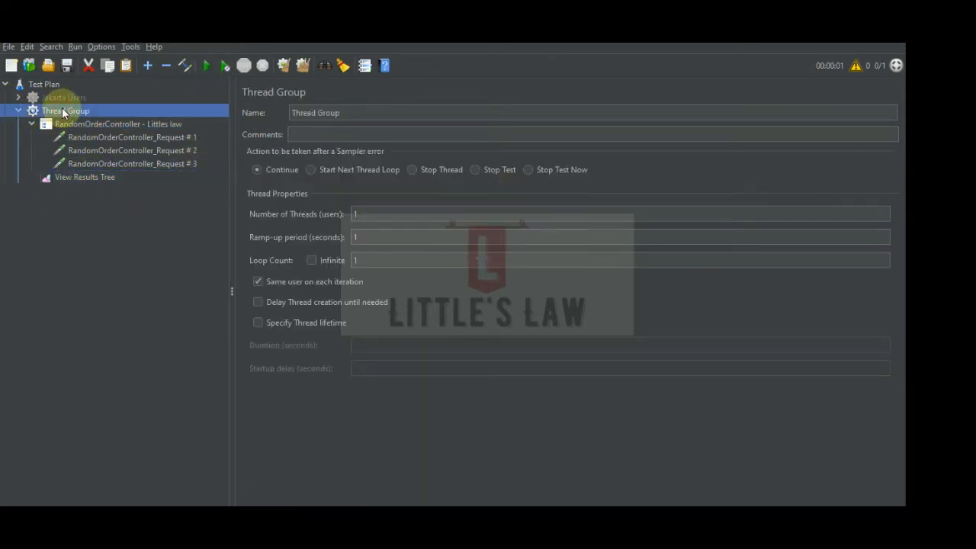
pyautogui.moveTo(371, 213); pyautogui.dragTo(320, 212)
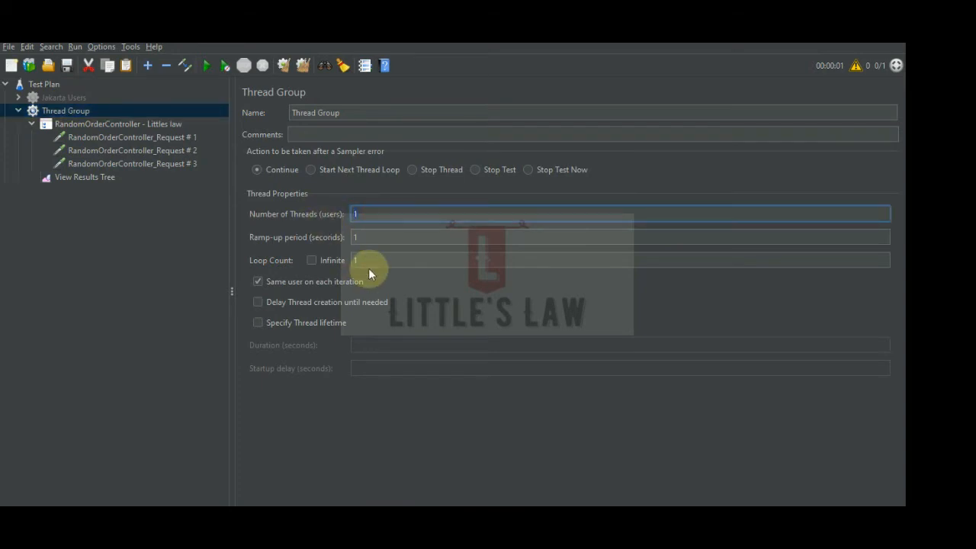
pyautogui.moveTo(368, 263); pyautogui.dragTo(326, 259)
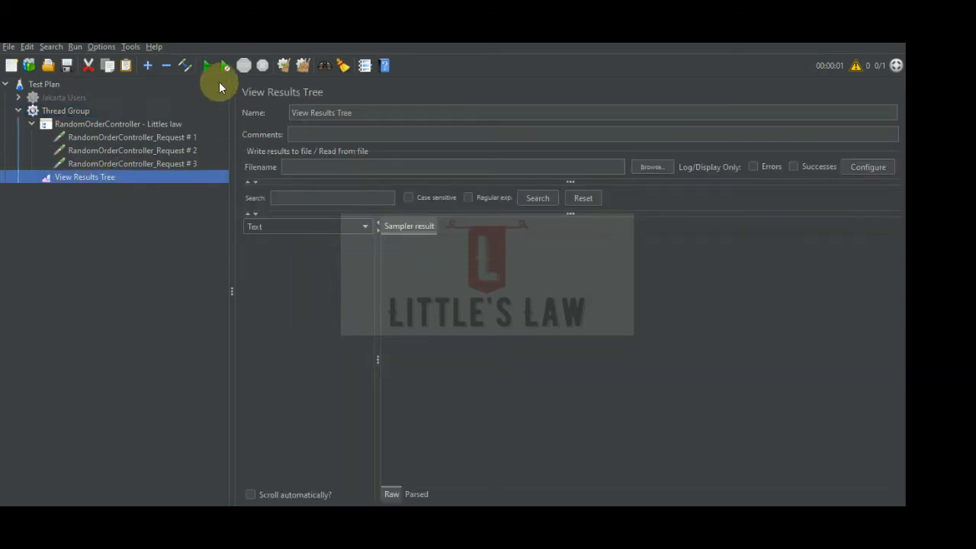
# Run the test with View Results Tree shown, widen its results list and examine each request's sampler result and the execution order
pyautogui.click(206, 66)
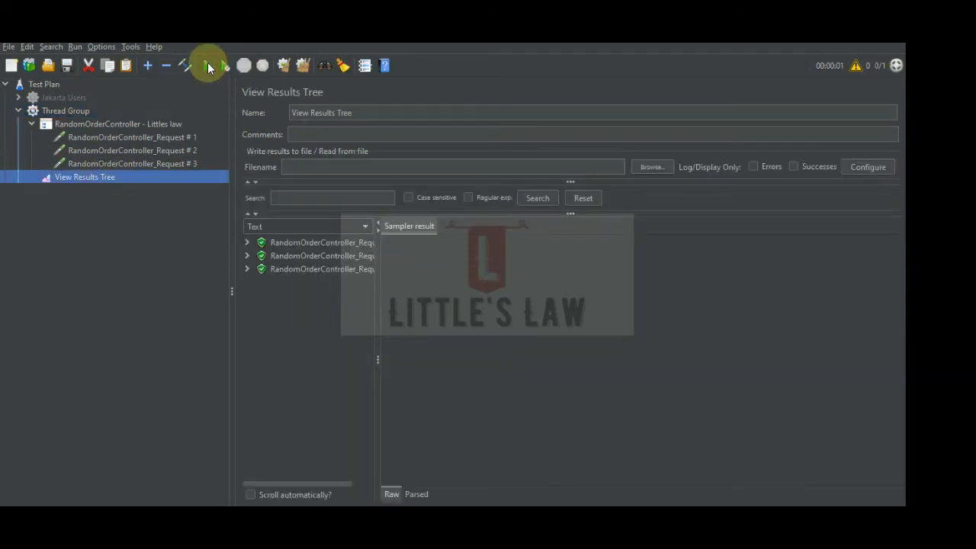
pyautogui.moveTo(376, 283); pyautogui.dragTo(497, 294)
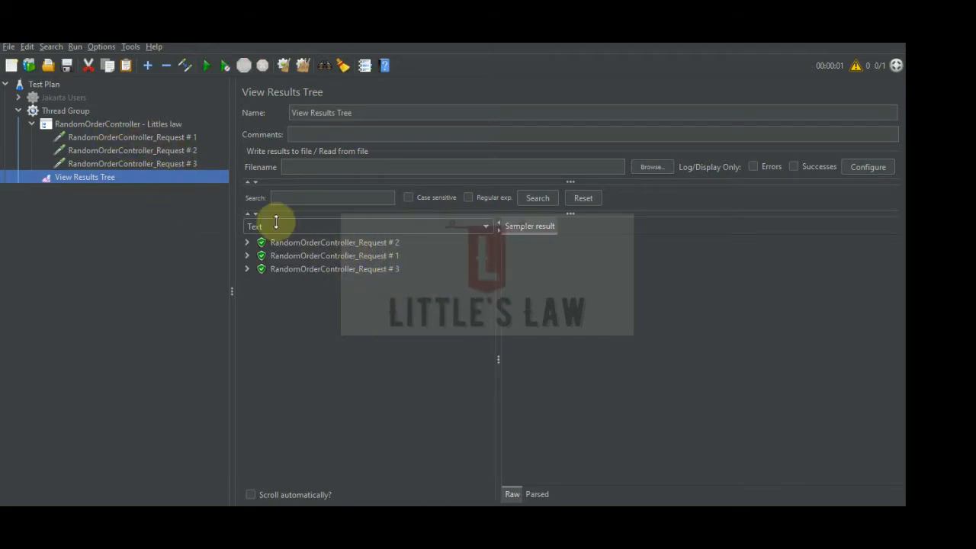
pyautogui.click(316, 242)
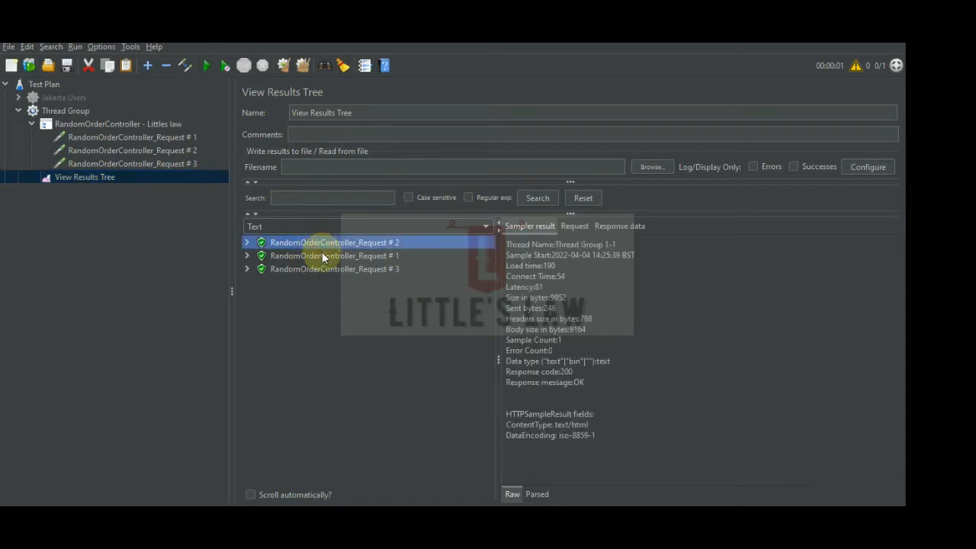
pyautogui.click(322, 256)
pyautogui.click(321, 271)
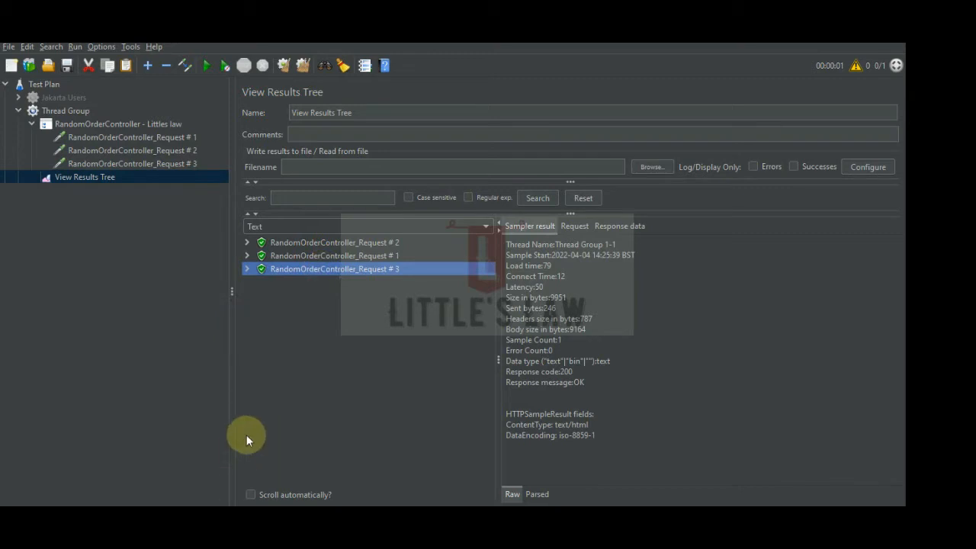
# Go through the three request results in View Results Tree again to check the order in which they ran
pyautogui.click(329, 242)
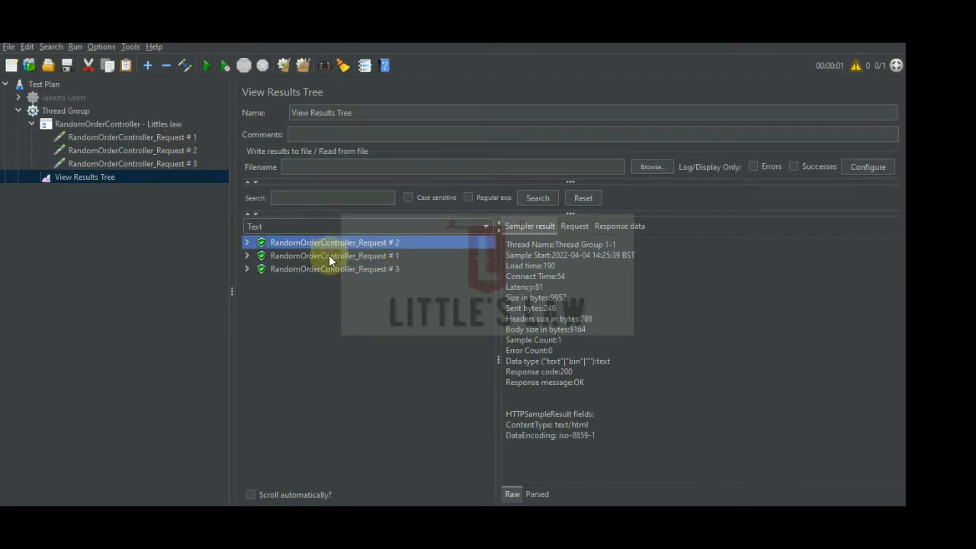
pyautogui.click(329, 256)
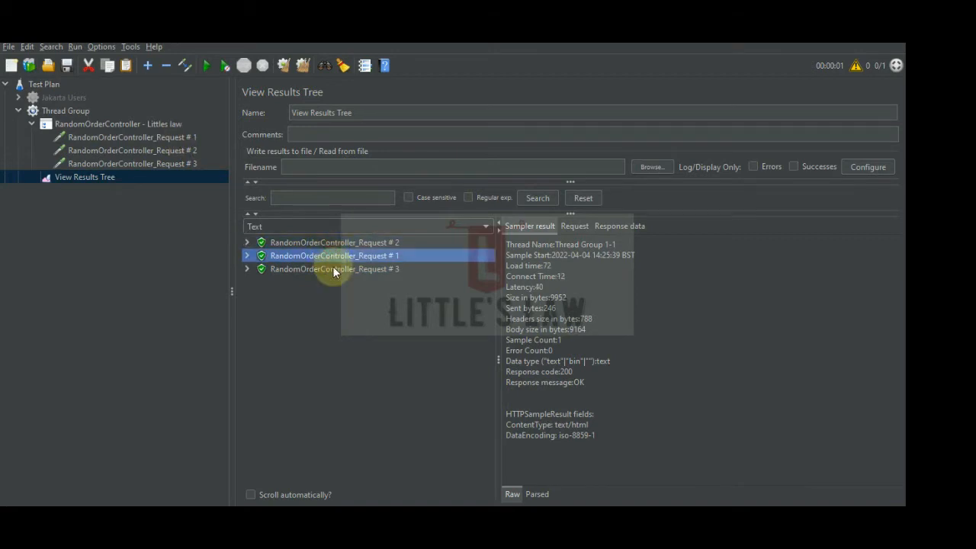
pyautogui.click(334, 269)
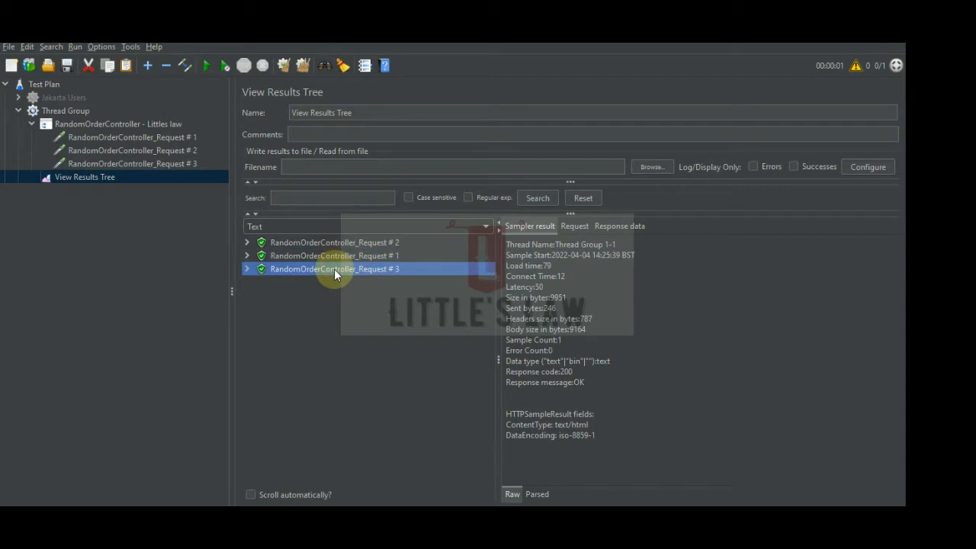
# Set the Thread Group's loop count to 2 and clear the previous results from View Results Tree
pyautogui.click(75, 113)
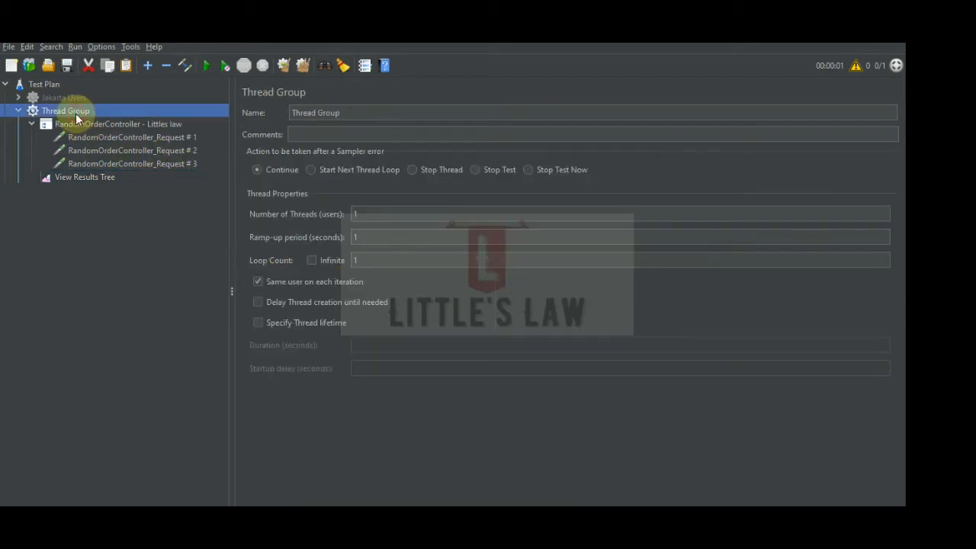
pyautogui.doubleClick(384, 261)
pyautogui.write('2')
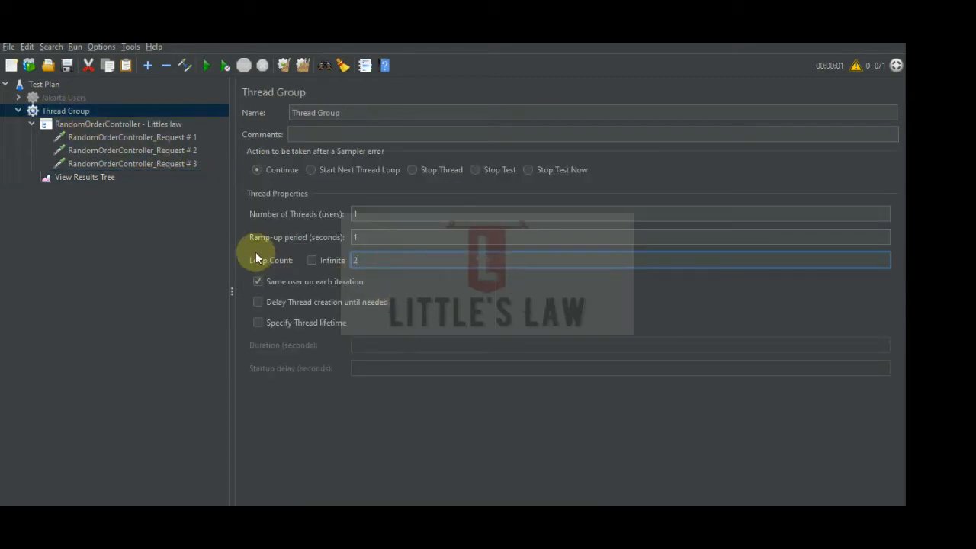
pyautogui.click(92, 177)
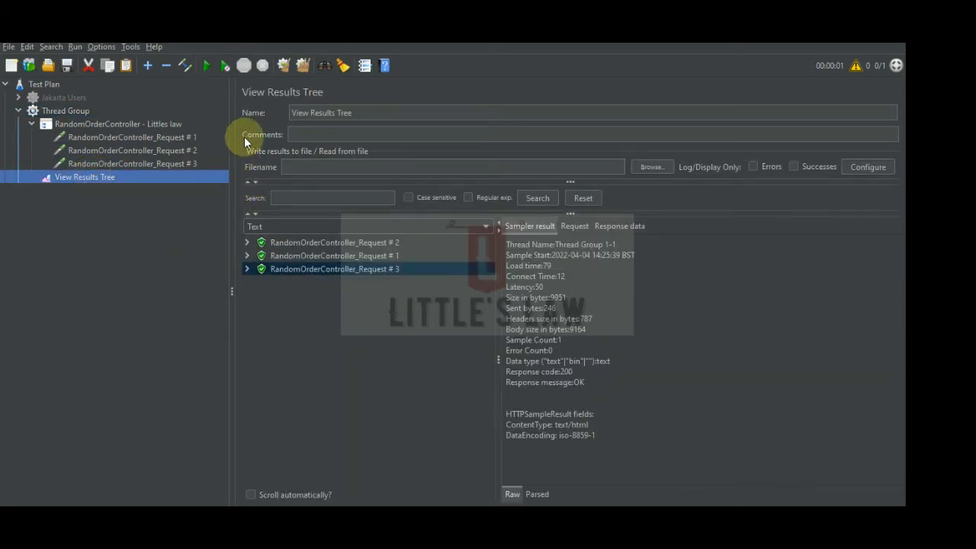
pyautogui.click(302, 68)
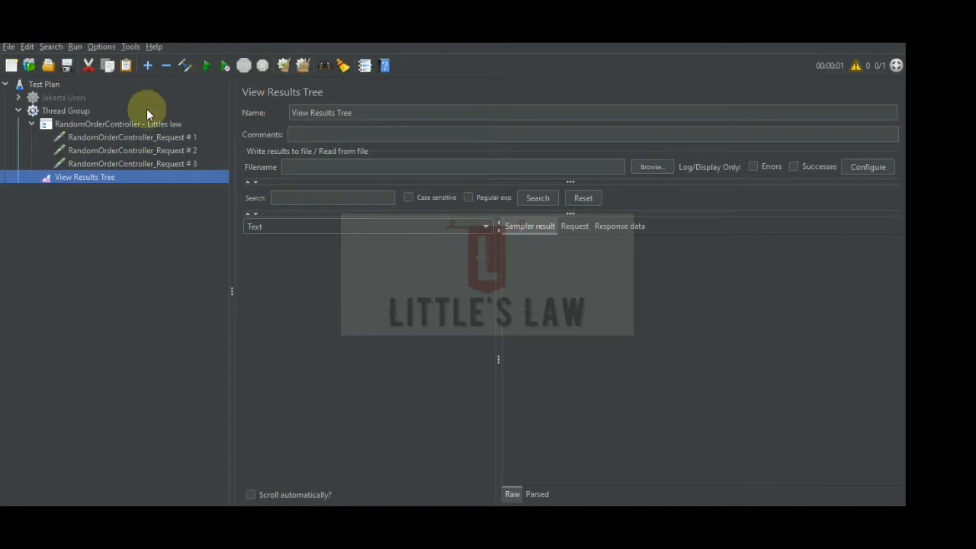
# Recheck the Thread Group settings and run the test with View Results Tree shown
pyautogui.doubleClick(82, 112)
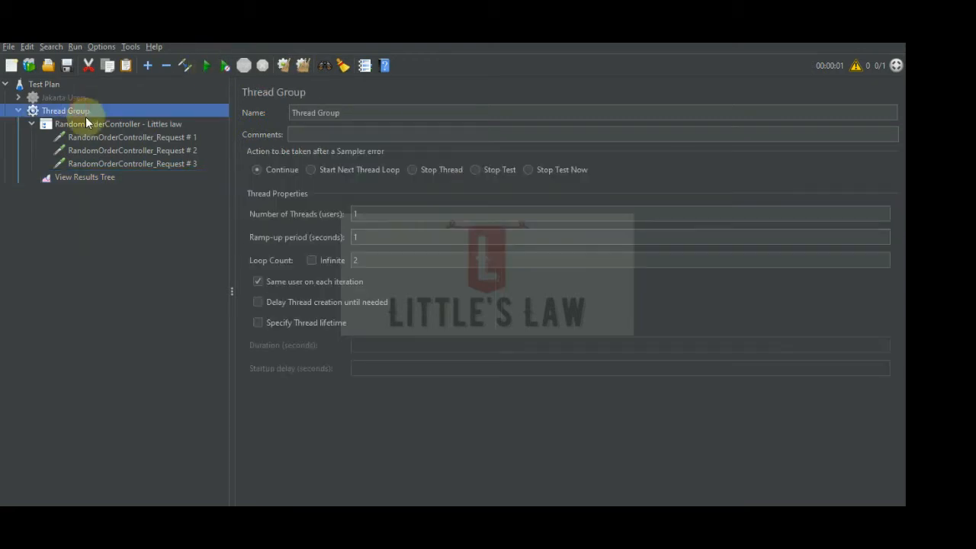
pyautogui.click(19, 112)
pyautogui.click(32, 124)
pyautogui.click(87, 177)
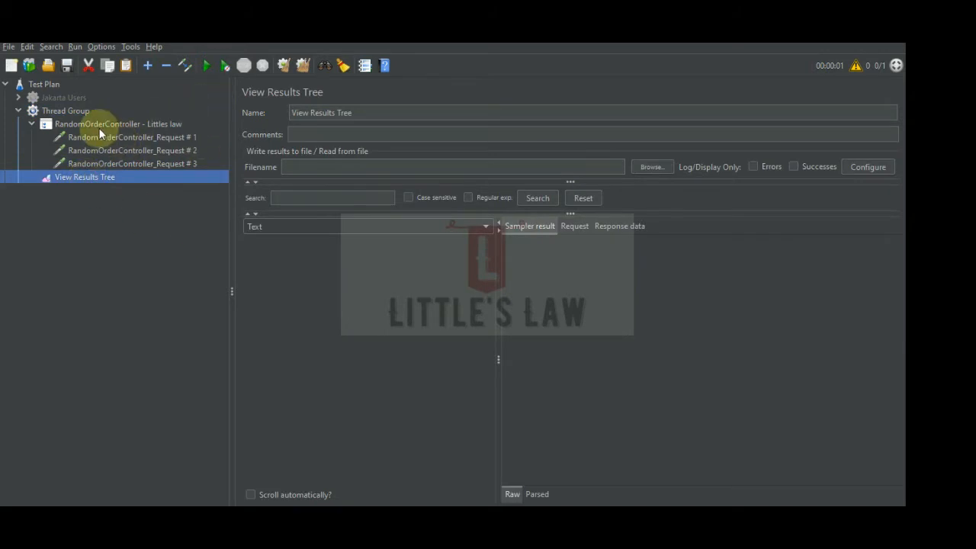
pyautogui.click(76, 111)
pyautogui.click(87, 177)
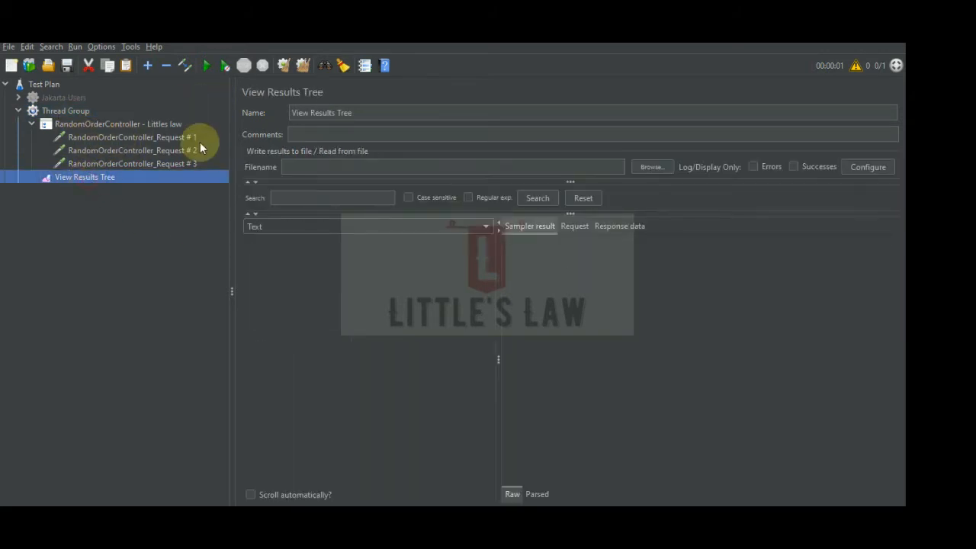
pyautogui.click(205, 66)
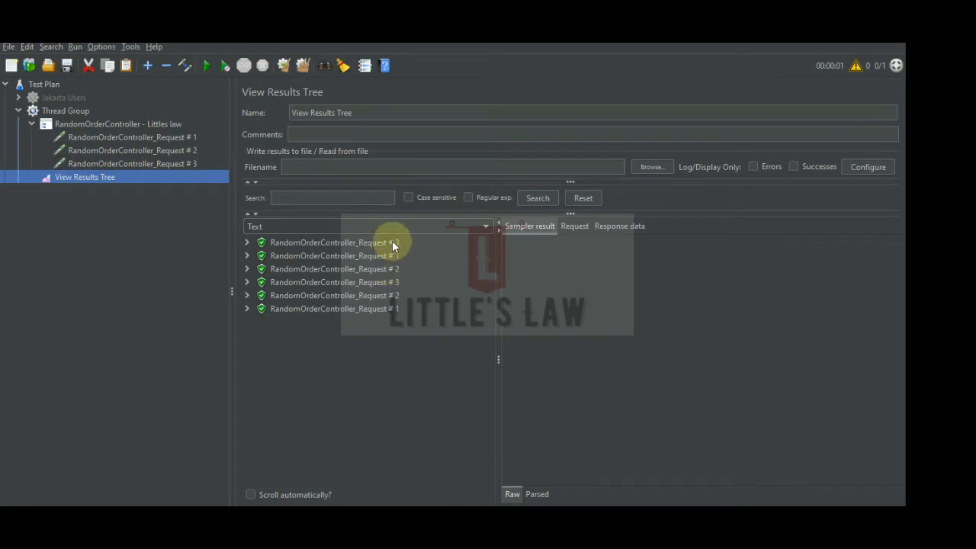
# Examine each sampler result of the two-loop run in sequence to compare the request order between iterations
pyautogui.click(392, 242)
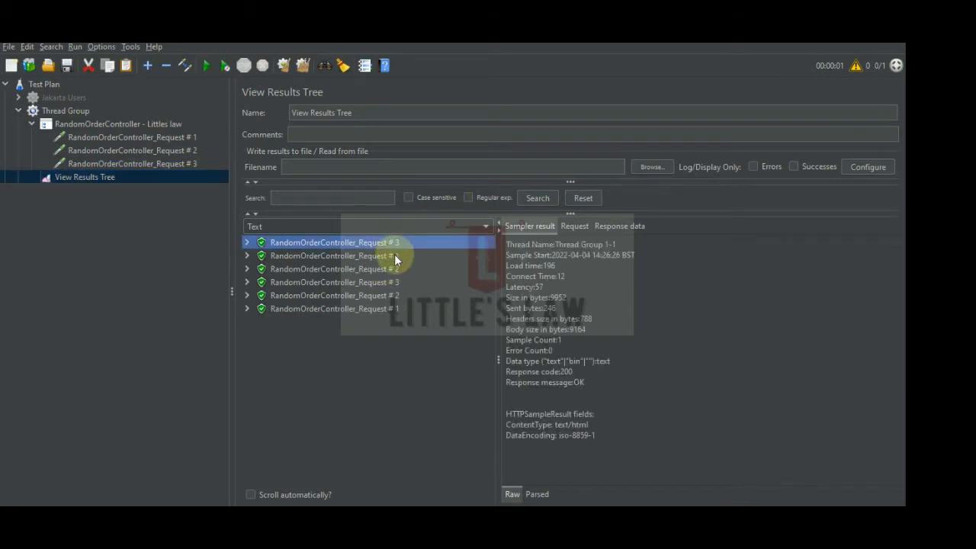
pyautogui.click(394, 255)
pyautogui.click(396, 269)
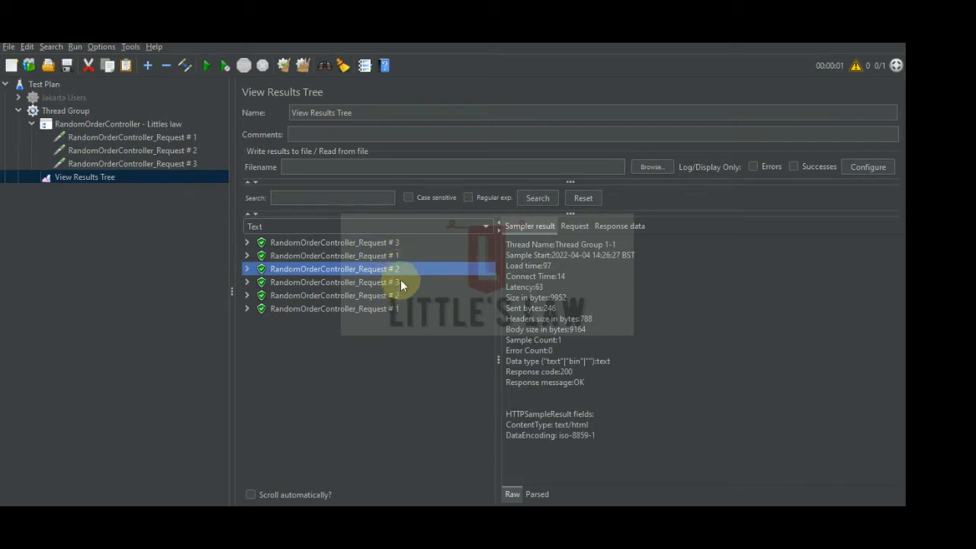
pyautogui.click(400, 280)
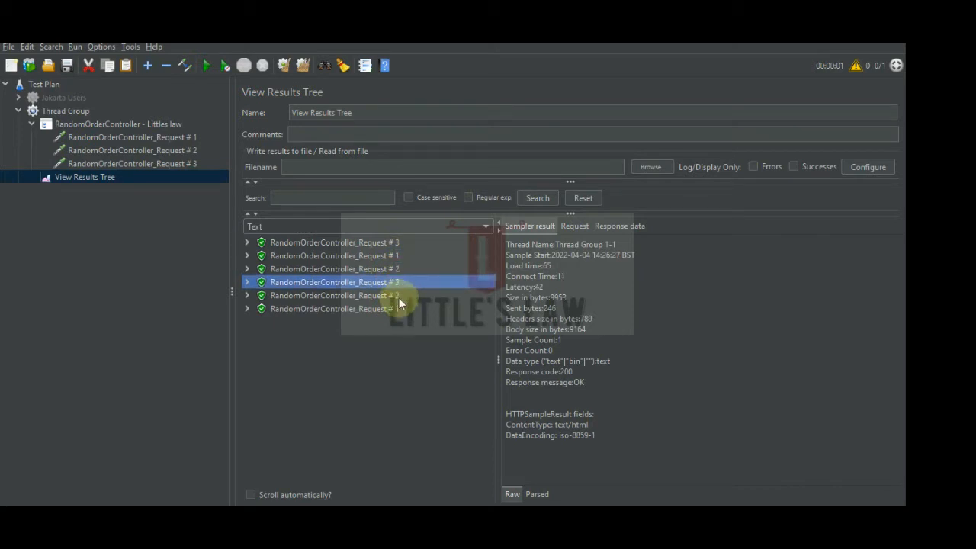
pyautogui.click(398, 297)
pyautogui.click(394, 307)
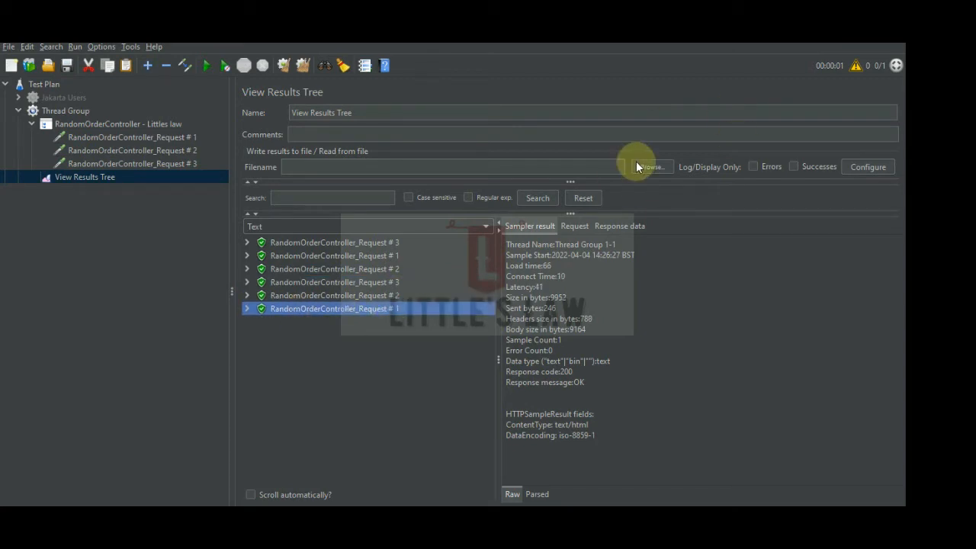
# Set the Thread Group's loop count to 3
pyautogui.click(67, 110)
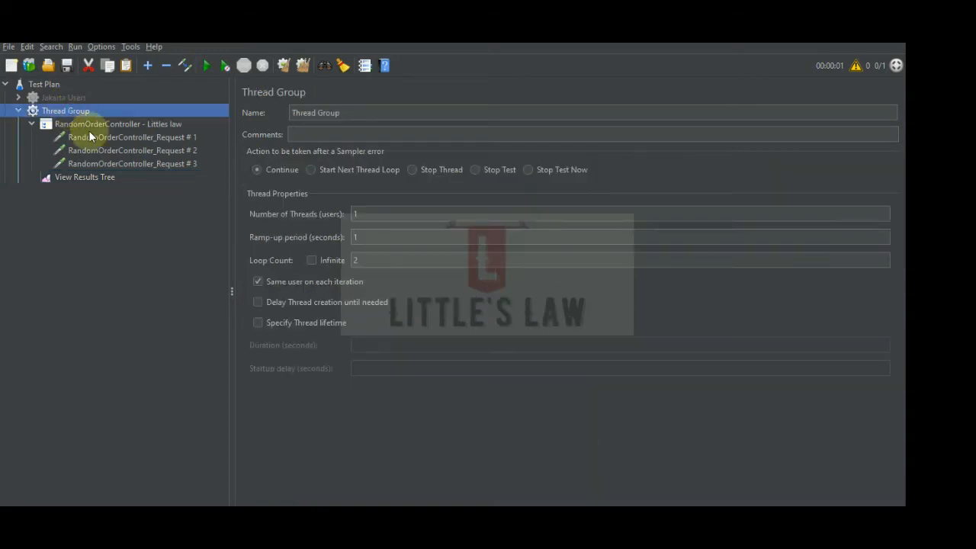
pyautogui.click(366, 260)
pyautogui.write('23')
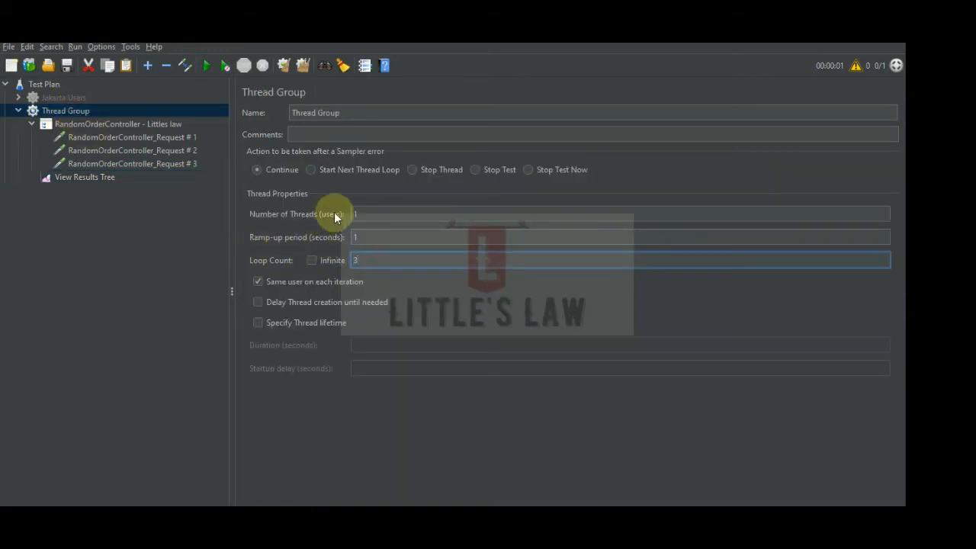
# Clear the old results in View Results Tree and rerun the test for three loops
pyautogui.click(98, 180)
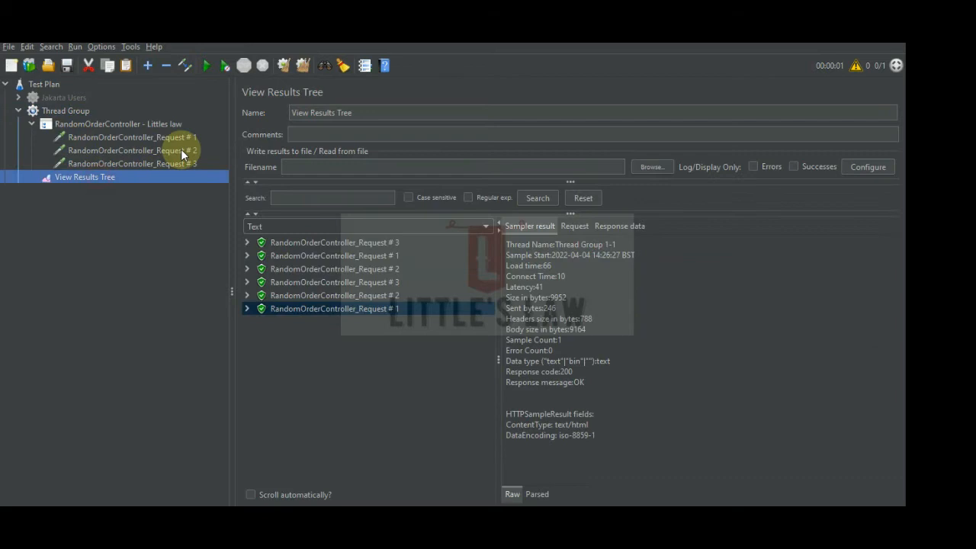
pyautogui.click(301, 65)
pyautogui.click(204, 67)
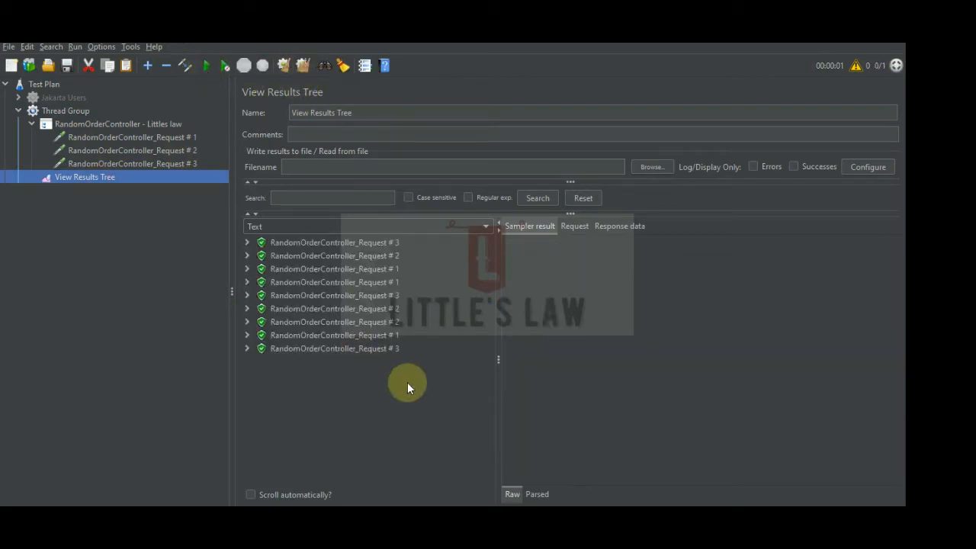
# Examine every sampler result of the three-loop run in sequence to compare the request order in each iteration
pyautogui.click(382, 243)
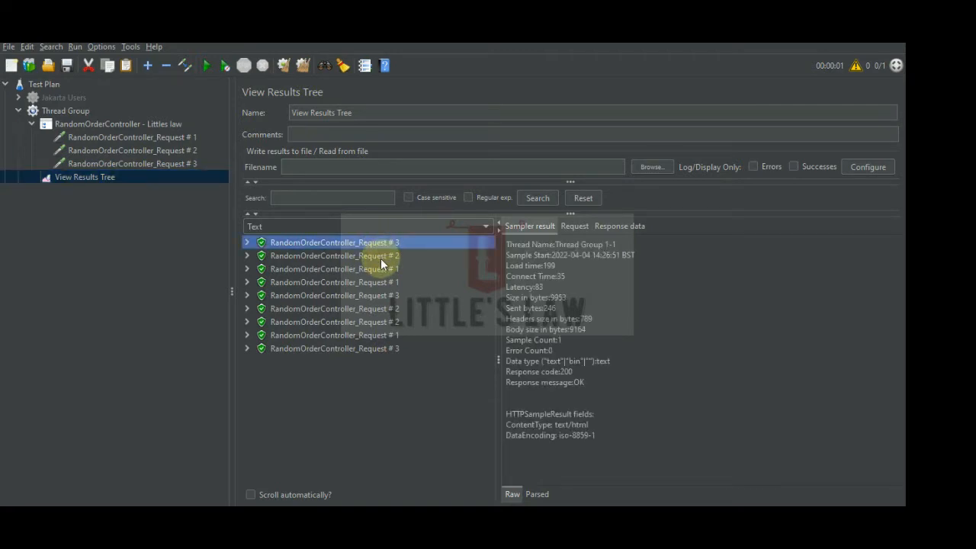
pyautogui.click(382, 255)
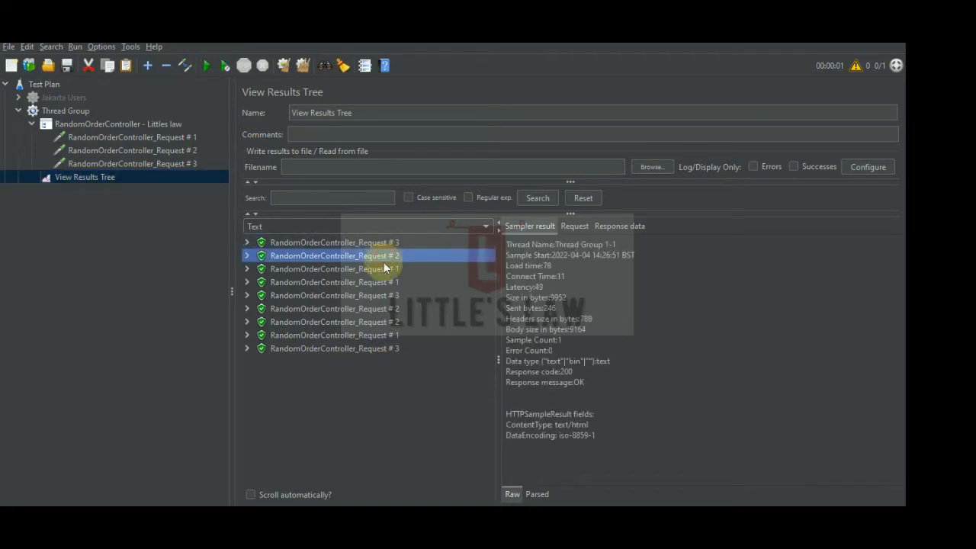
pyautogui.click(385, 269)
pyautogui.click(393, 283)
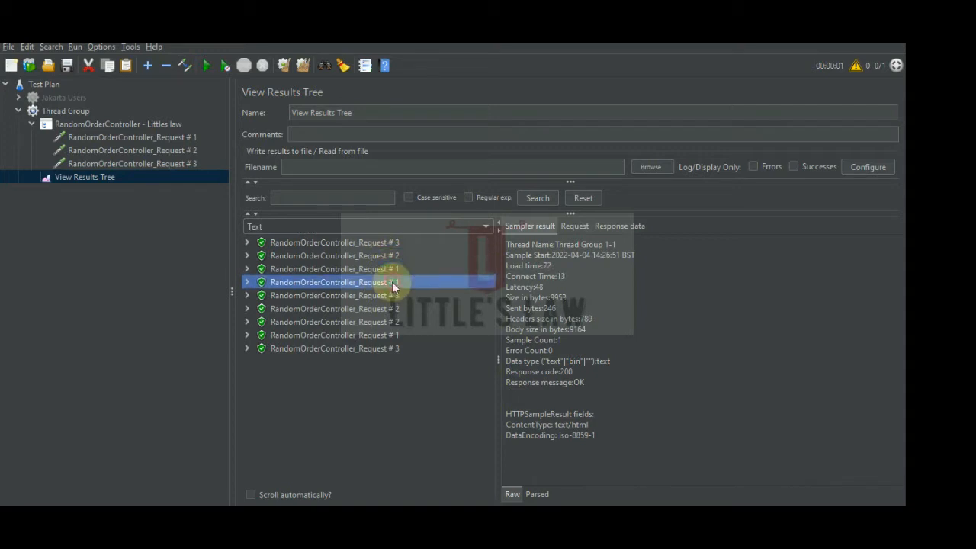
pyautogui.click(394, 295)
pyautogui.click(394, 309)
pyautogui.click(394, 323)
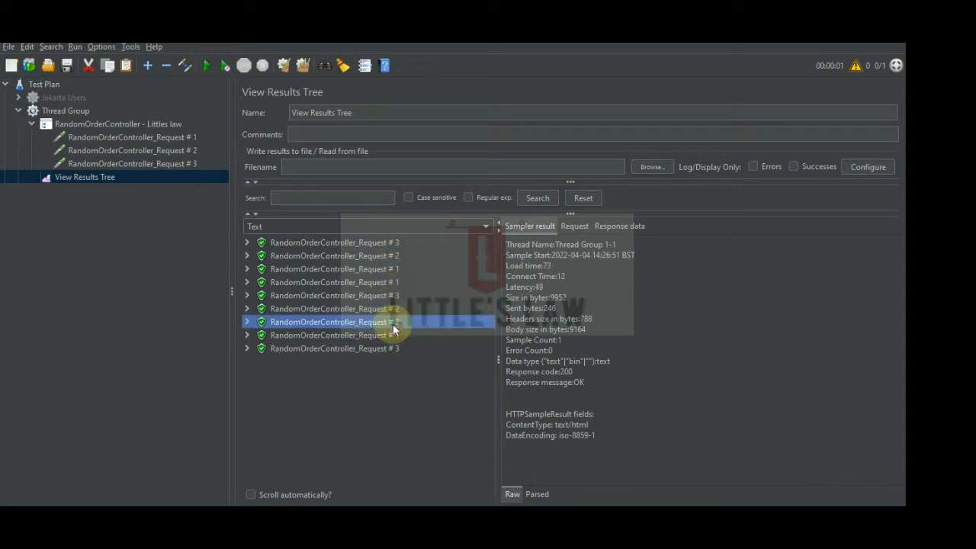
pyautogui.click(394, 335)
pyautogui.click(395, 349)
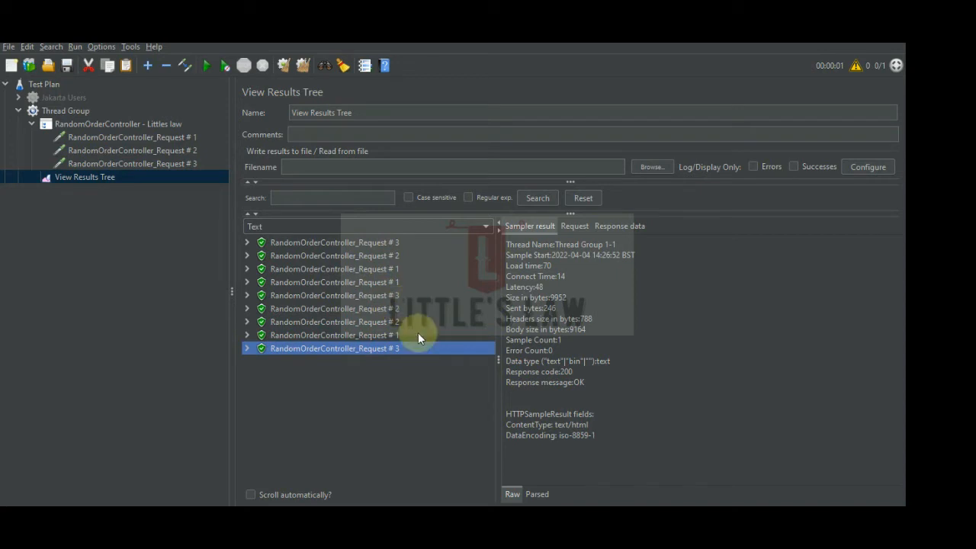
# Set the Thread Group's loop count to 1 and its number of threads to 2
pyautogui.click(74, 112)
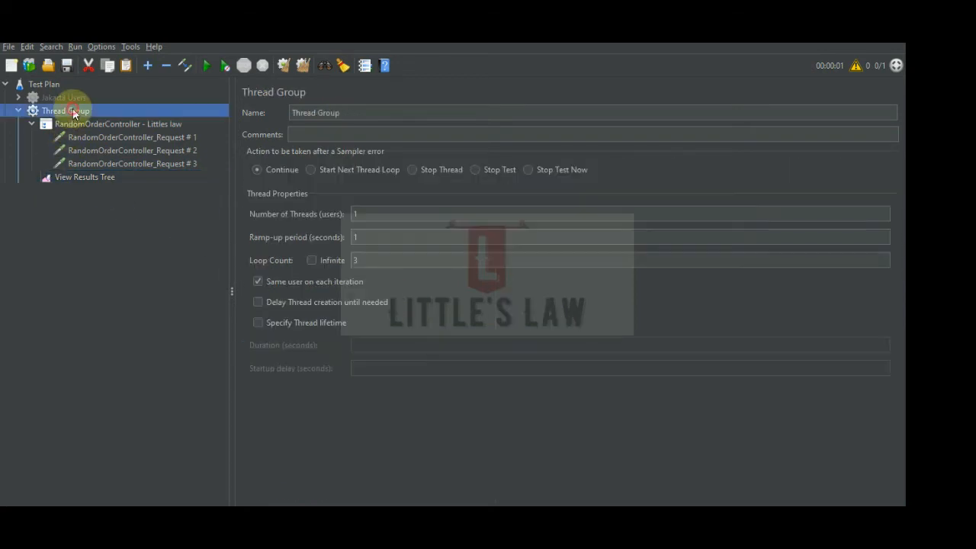
pyautogui.click(356, 259)
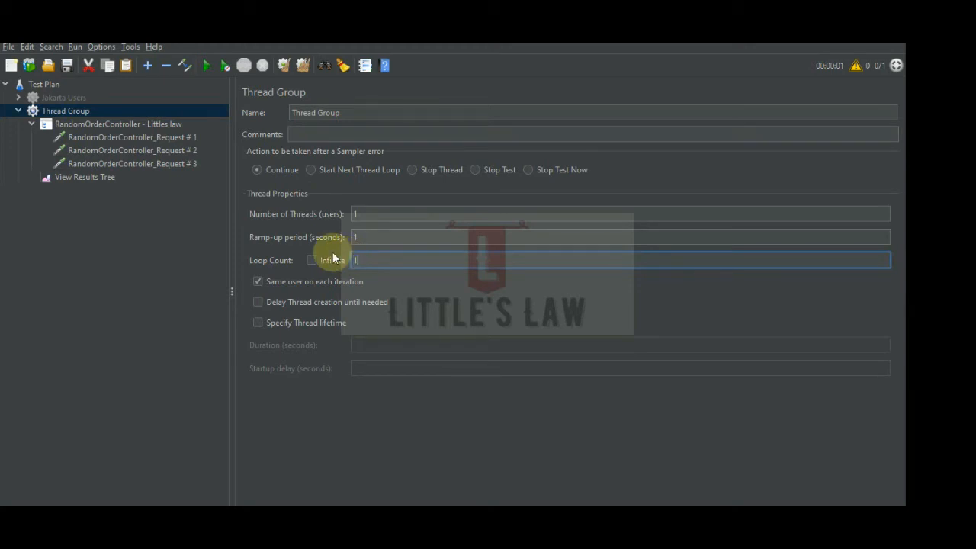
pyautogui.doubleClick(359, 214)
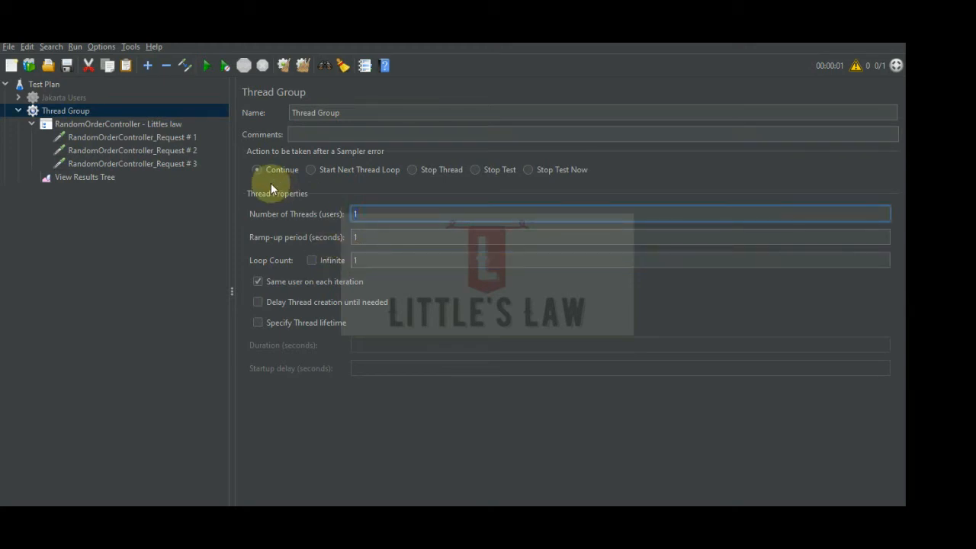
pyautogui.write('2')
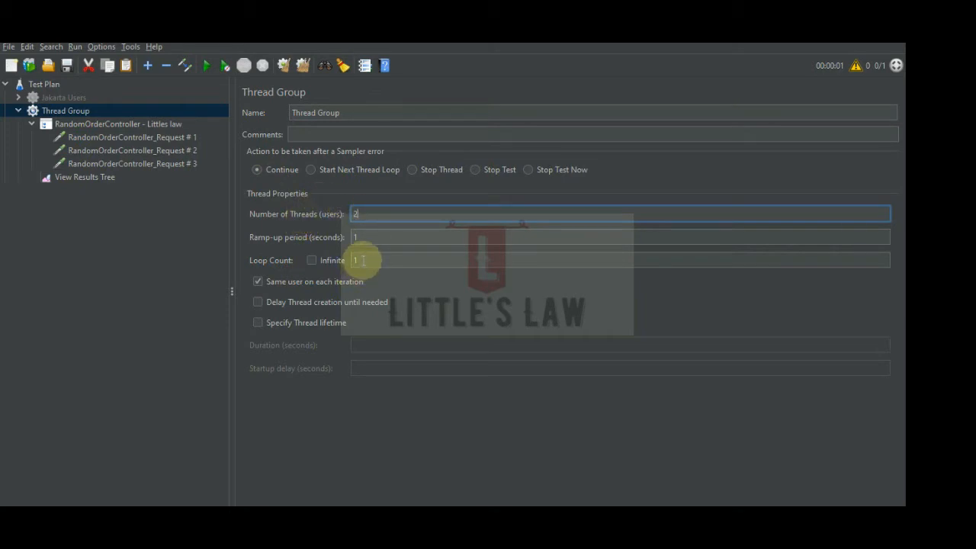
# Clear the earlier results in View Results Tree and rerun the test with two threads
pyautogui.click(74, 177)
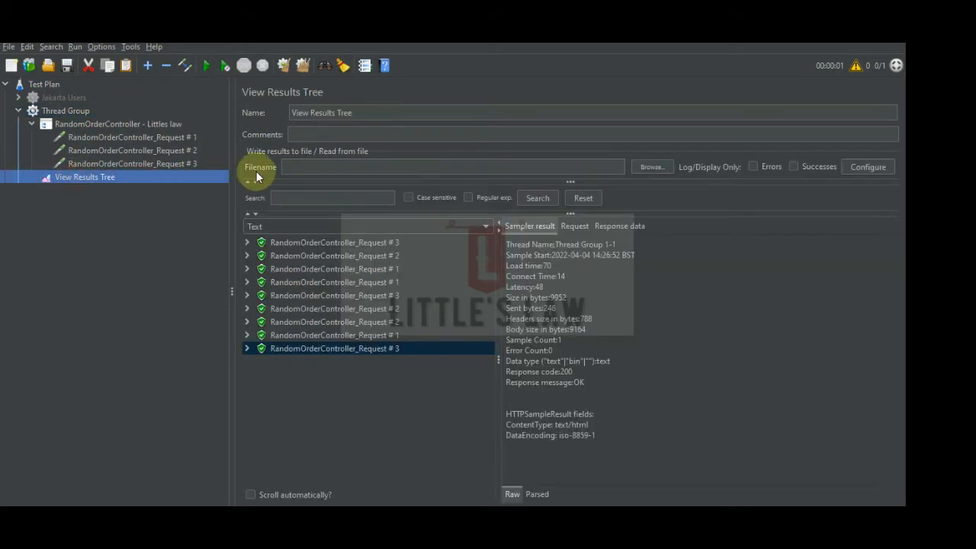
pyautogui.click(304, 63)
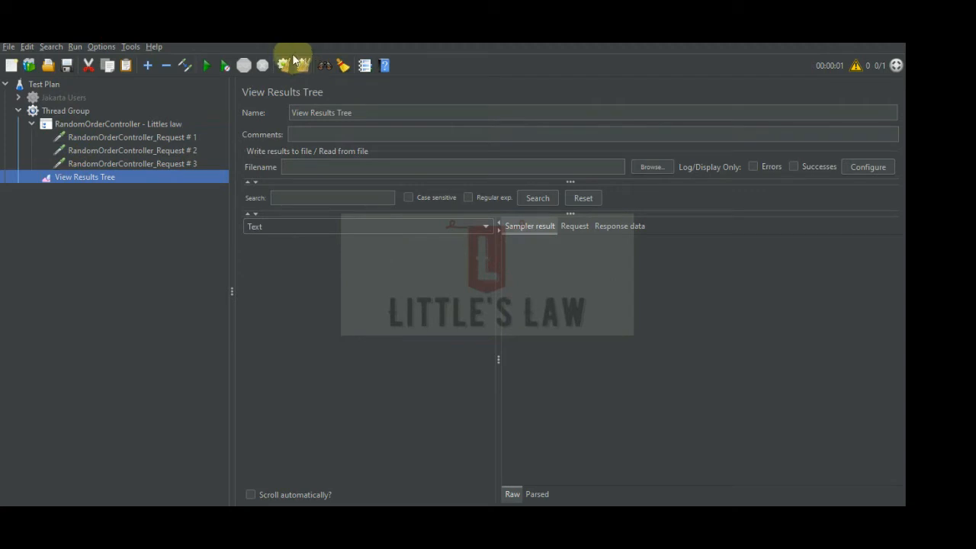
pyautogui.click(209, 68)
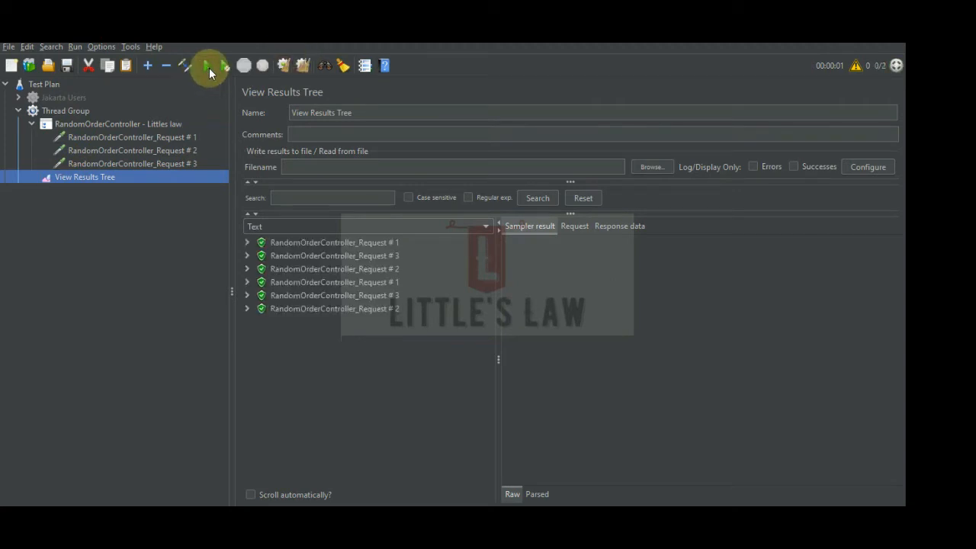
# Examine the six sampler results of the two-thread run to compare thread names and request order for each thread
pyautogui.click(368, 243)
pyautogui.click(380, 257)
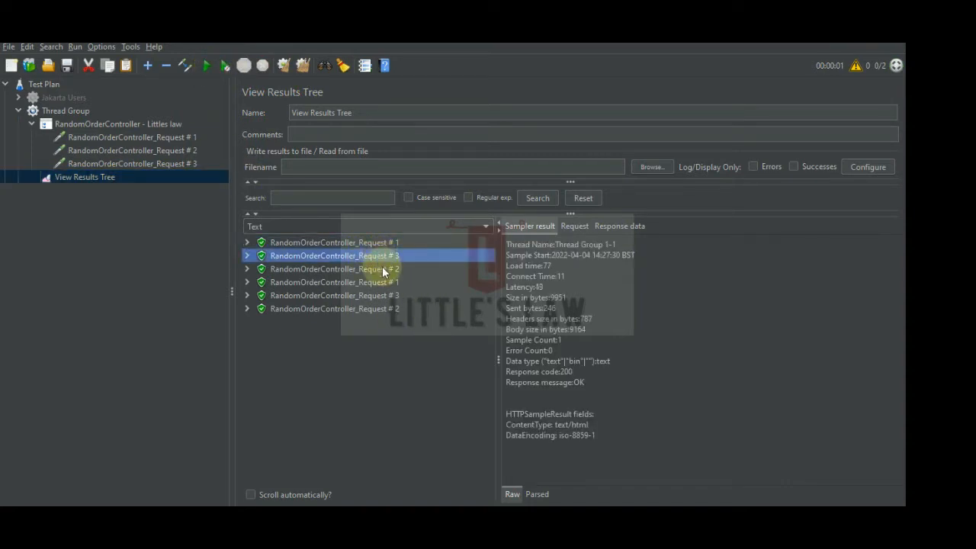
pyautogui.click(372, 239)
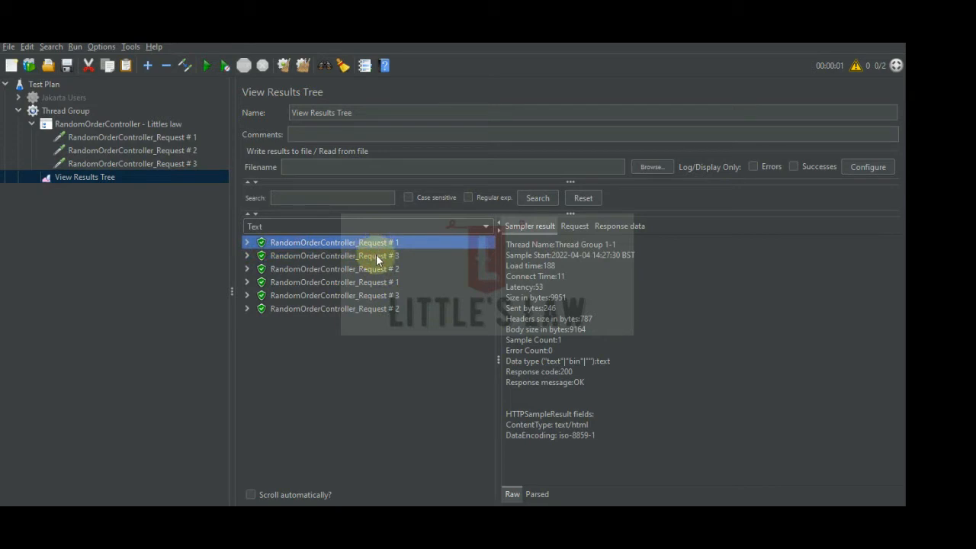
pyautogui.click(375, 256)
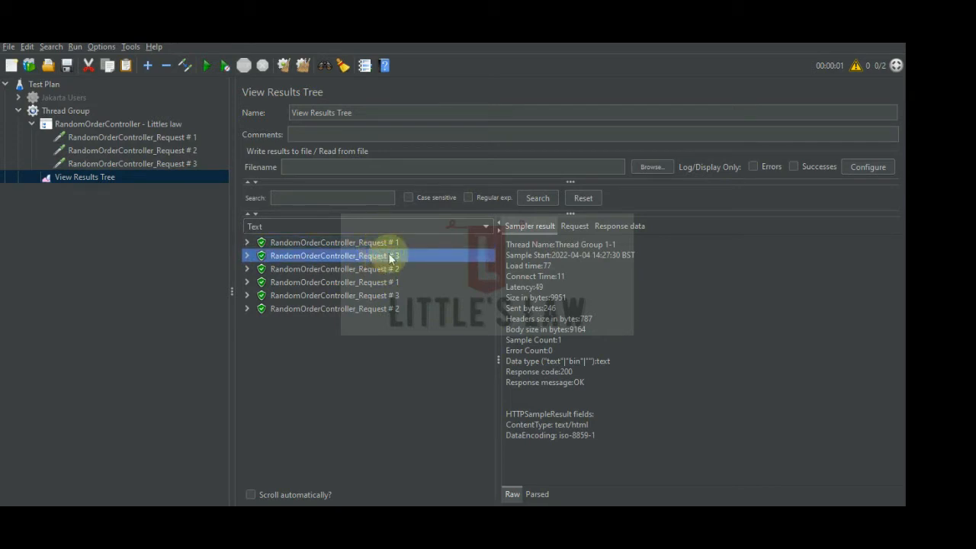
pyautogui.click(390, 241)
pyautogui.click(391, 255)
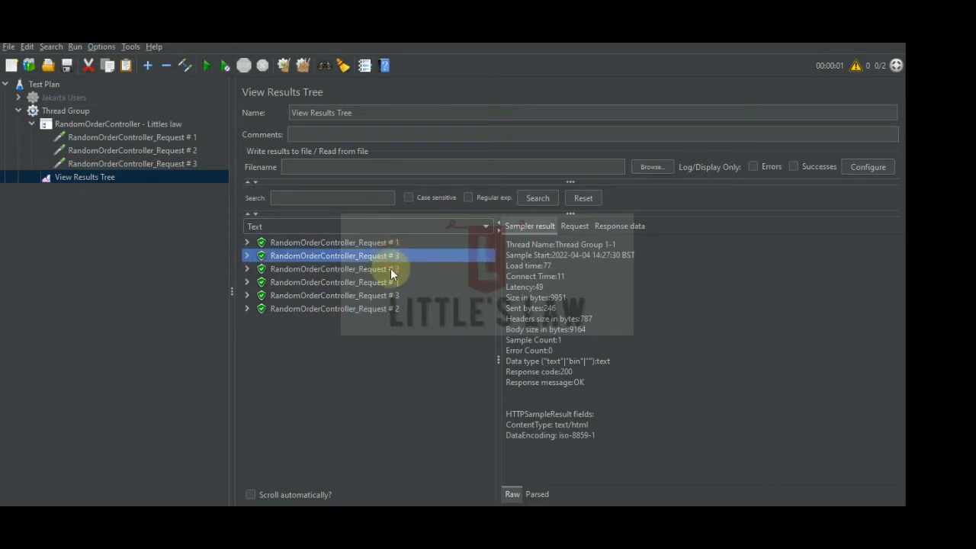
pyautogui.click(390, 269)
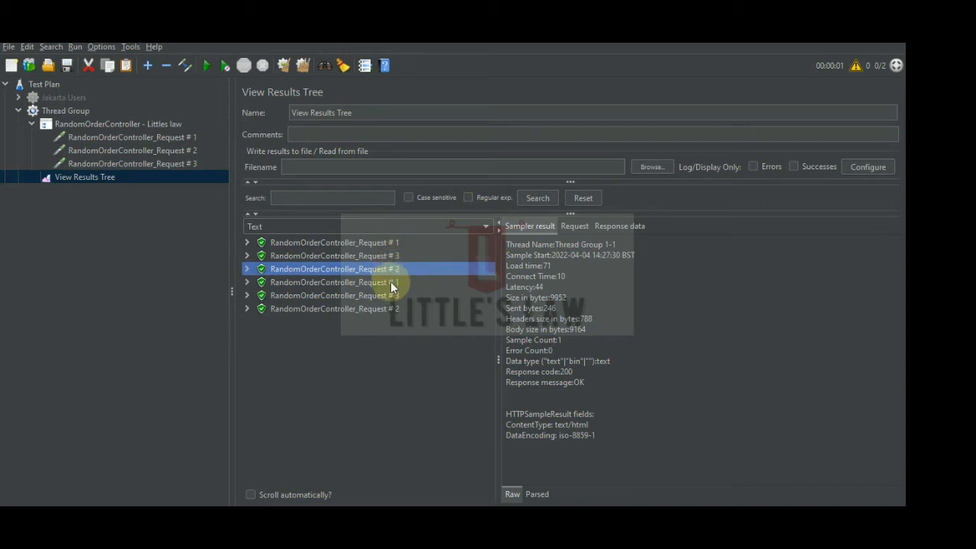
pyautogui.click(392, 284)
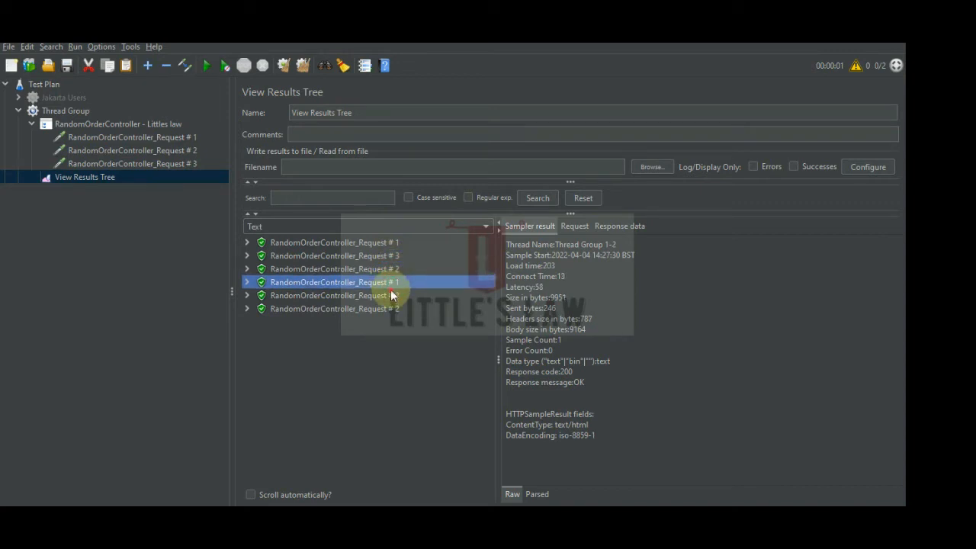
pyautogui.click(391, 292)
pyautogui.click(391, 308)
pyautogui.click(390, 281)
pyautogui.click(390, 296)
pyautogui.click(388, 308)
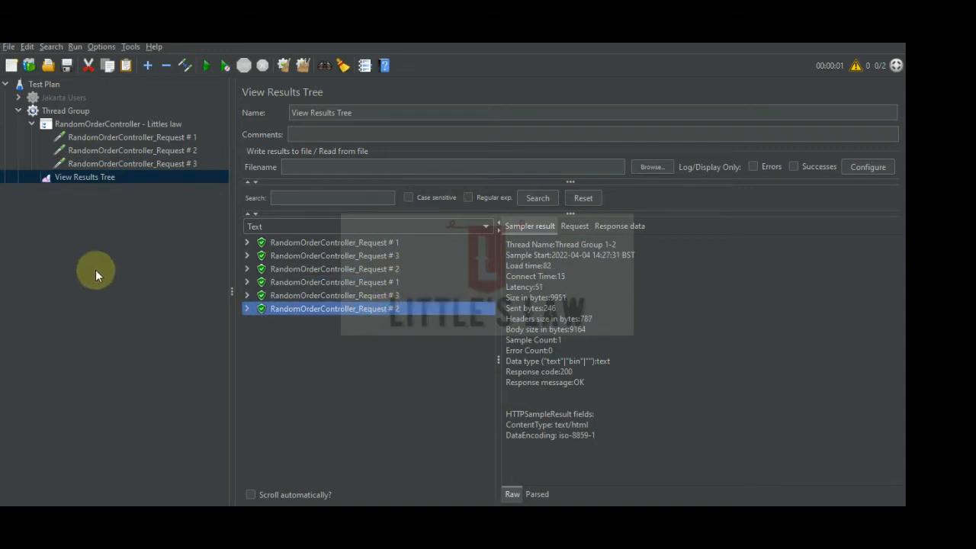
# Rerun the two-thread test on cleared results and examine every sampler result for its thread and request order
pyautogui.click(302, 65)
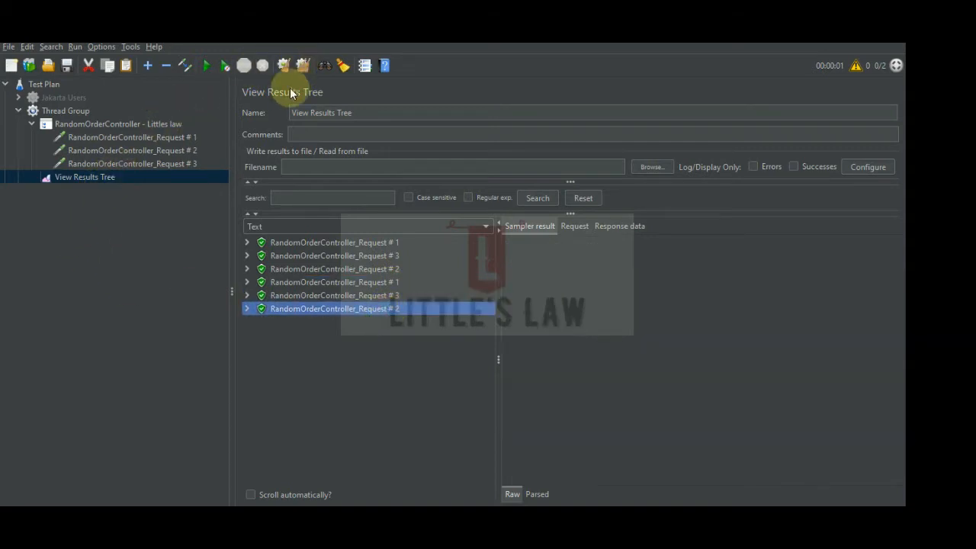
pyautogui.click(205, 69)
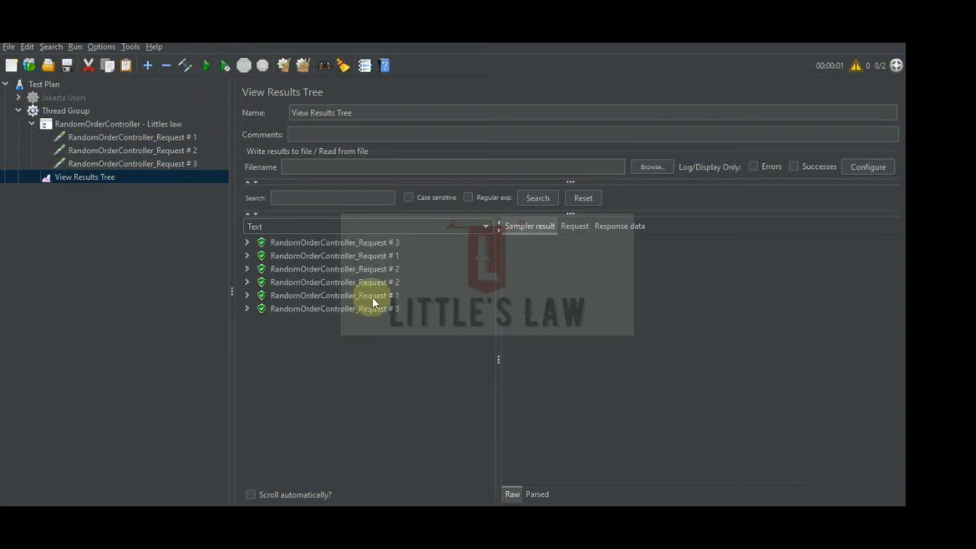
pyautogui.click(372, 242)
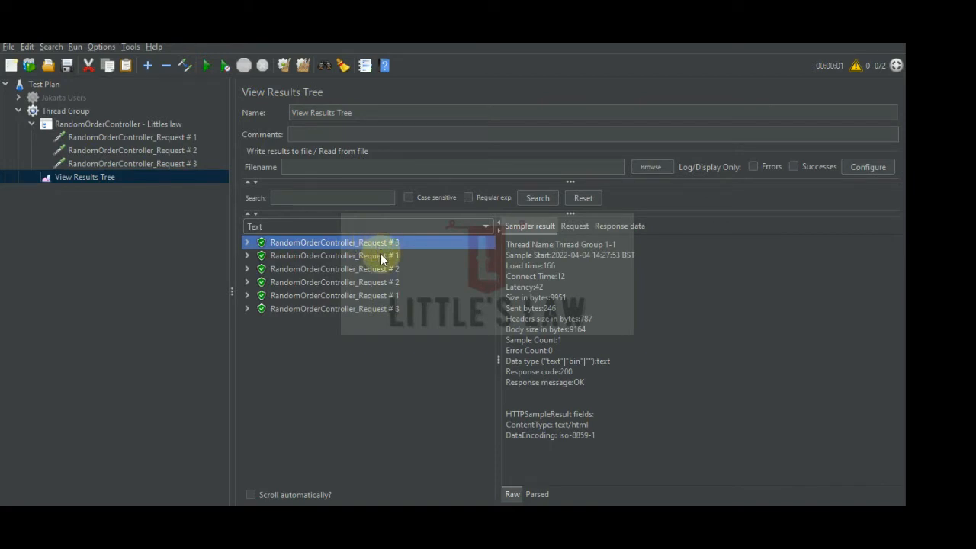
pyautogui.click(380, 256)
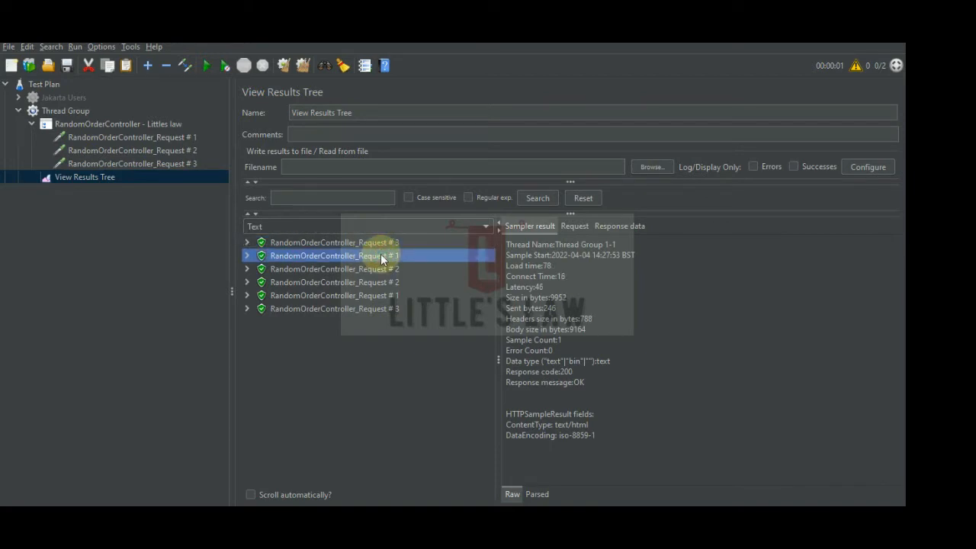
pyautogui.click(385, 269)
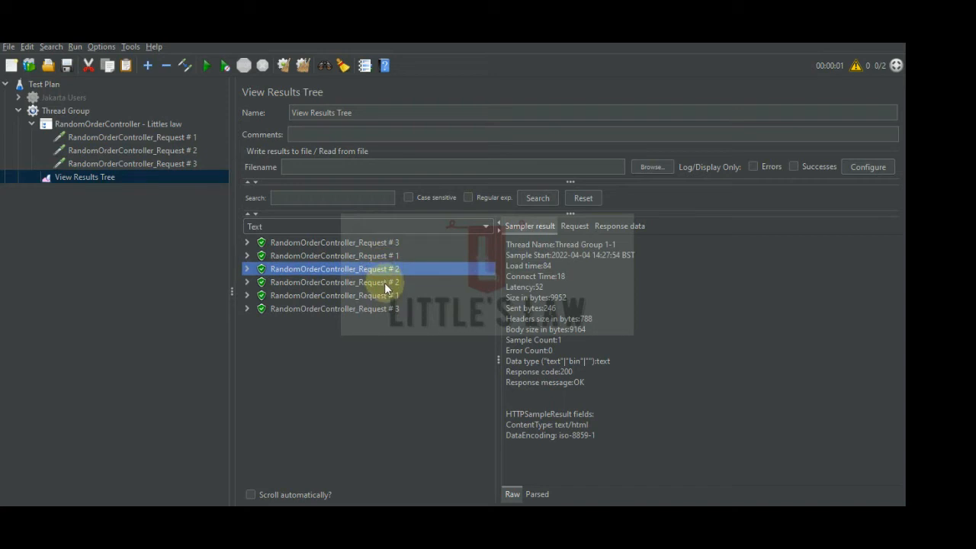
pyautogui.click(384, 283)
pyautogui.click(384, 296)
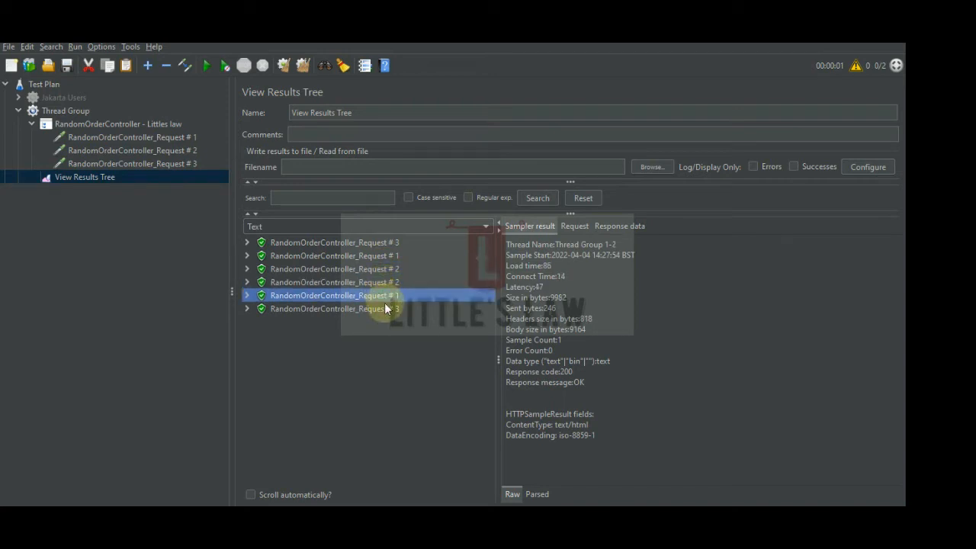
pyautogui.click(386, 308)
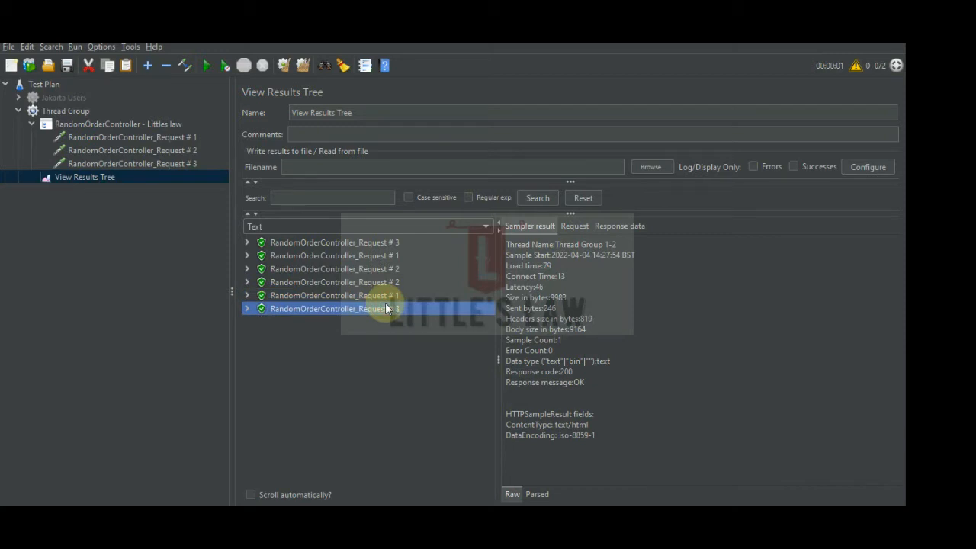
# Set the Thread Group's number of threads to 3
pyautogui.click(70, 111)
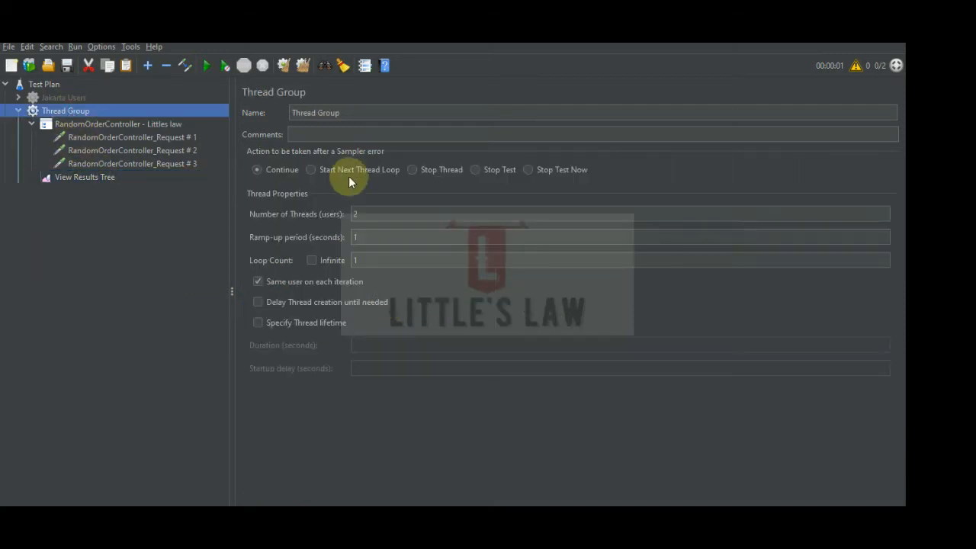
pyautogui.doubleClick(364, 218)
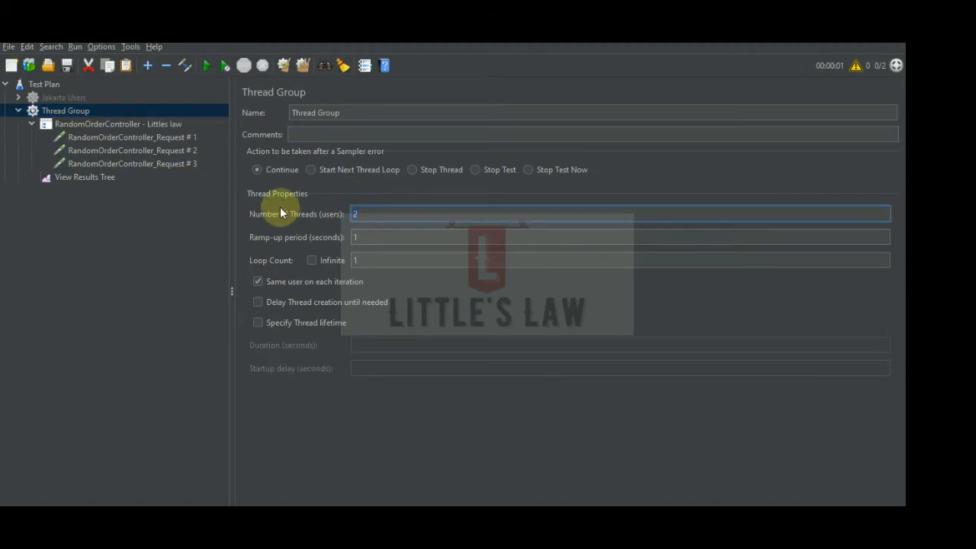
pyautogui.write('3')
# Clear the old results in View Results Tree and rerun the test with three threads
pyautogui.click(80, 176)
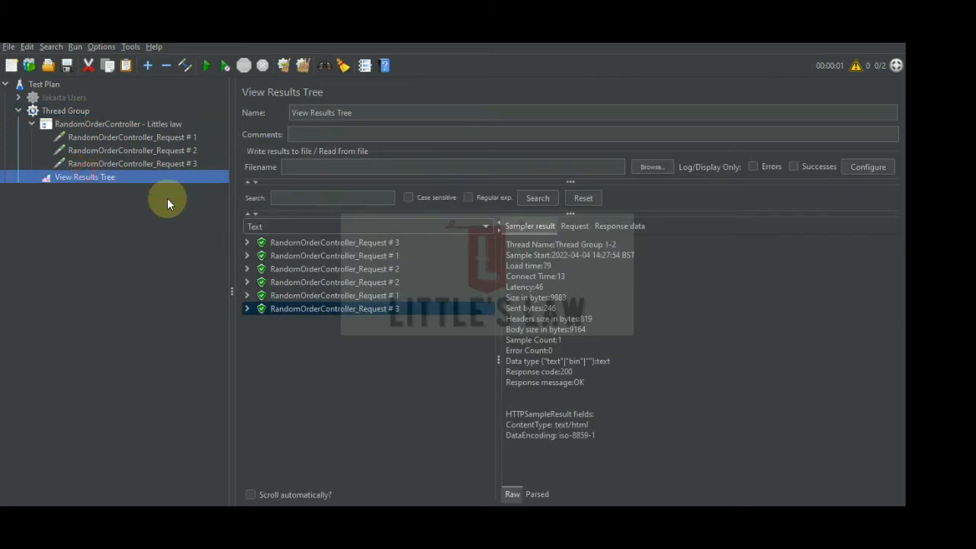
pyautogui.click(302, 67)
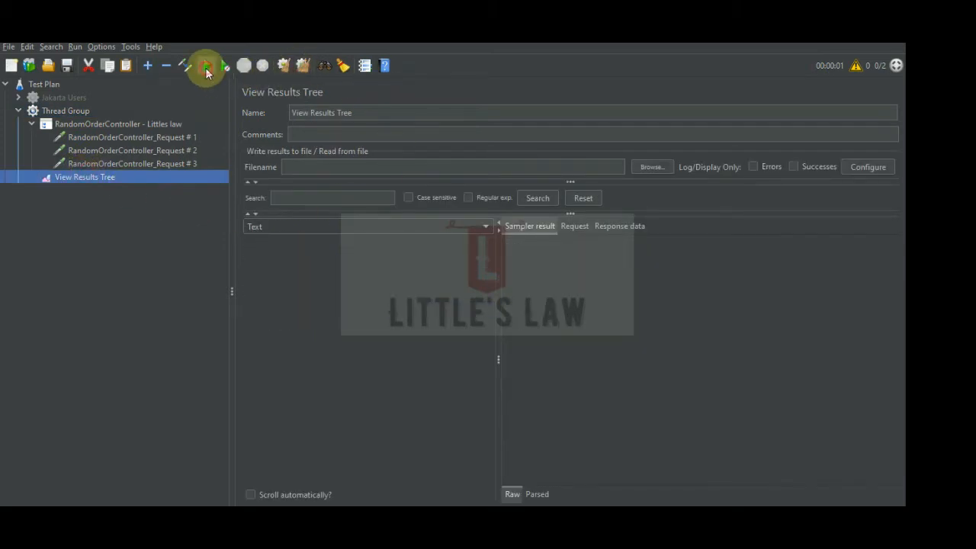
pyautogui.click(206, 68)
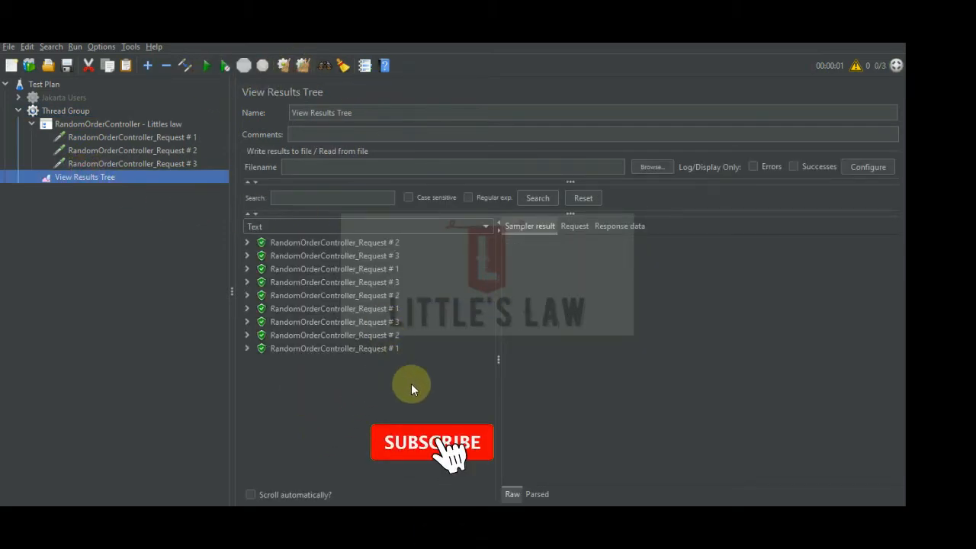
# Examine the last six sampler results of the three-thread run to compare the request order of the second and third threads
pyautogui.click(380, 282)
pyautogui.click(385, 296)
pyautogui.click(382, 308)
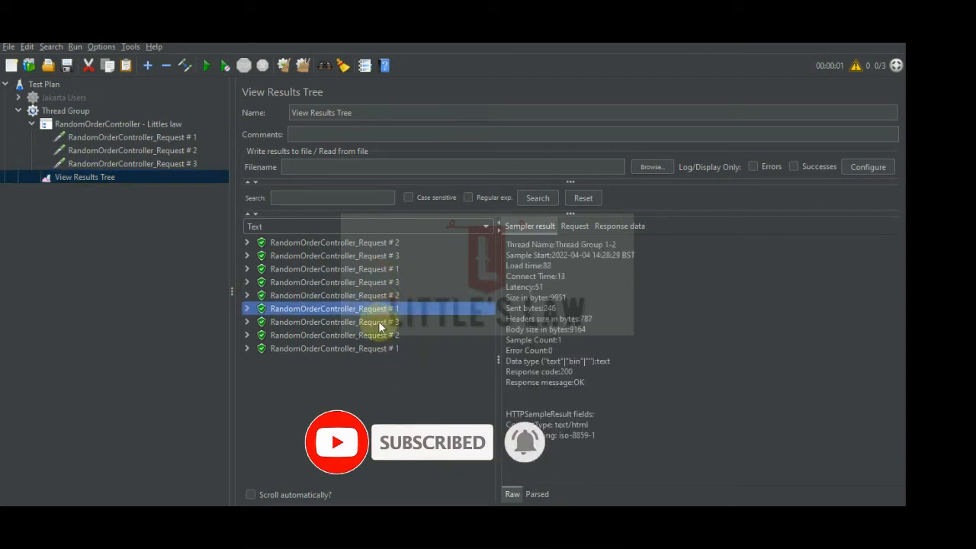
pyautogui.click(382, 322)
pyautogui.click(381, 335)
pyautogui.click(379, 347)
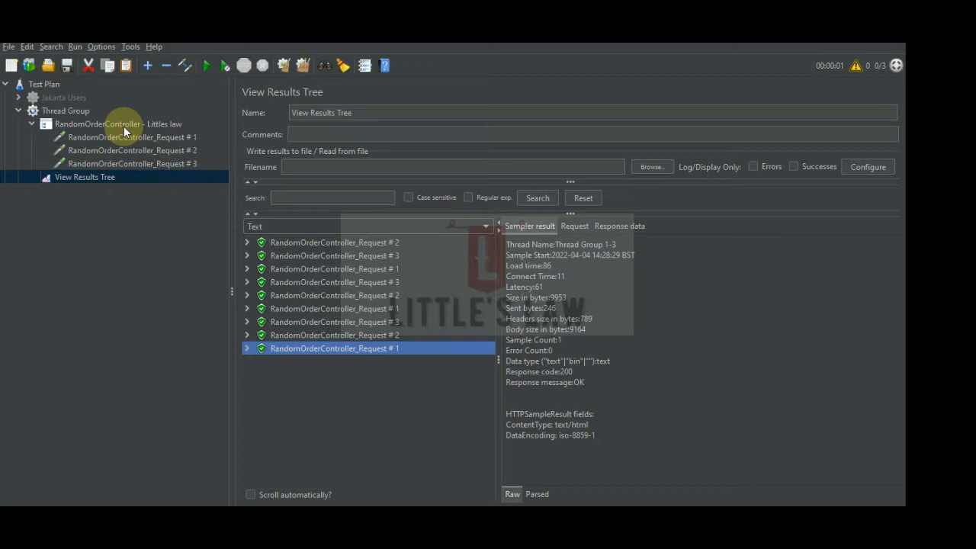
# Set the Thread Group's loop count to 2
pyautogui.click(67, 109)
pyautogui.click(366, 260)
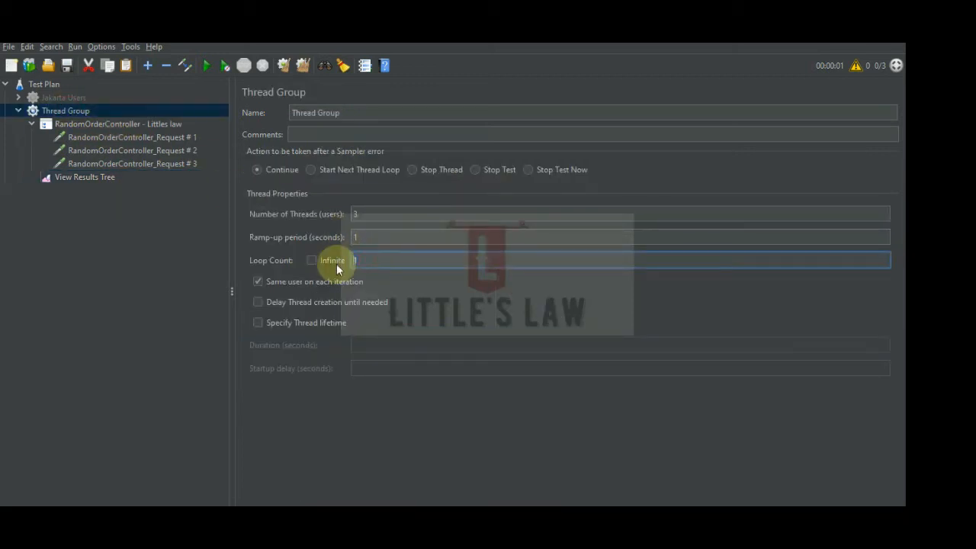
pyautogui.press('BackSpace')
pyautogui.write('2')
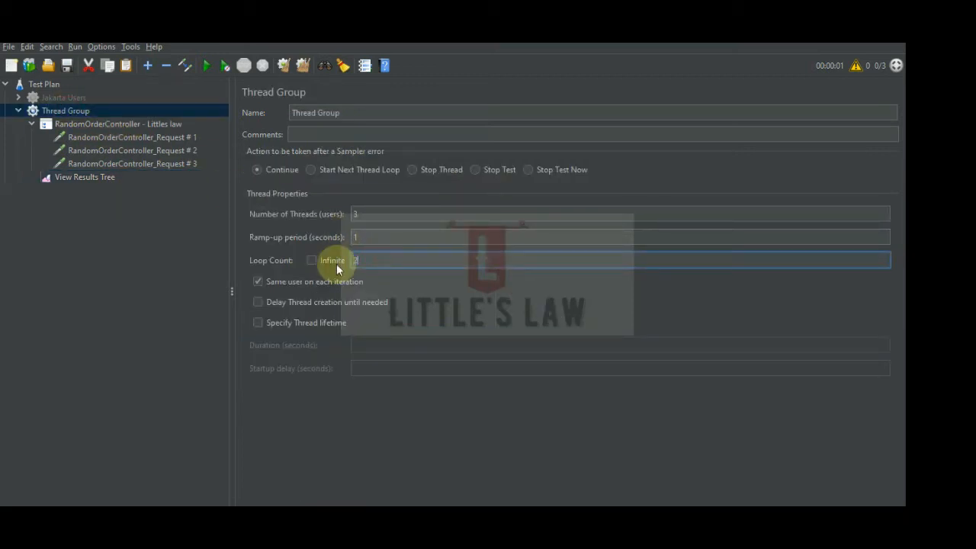
# Clear the earlier results in View Results Tree and rerun the test with three threads and two loops
pyautogui.click(99, 176)
pyautogui.click(305, 64)
pyautogui.click(211, 64)
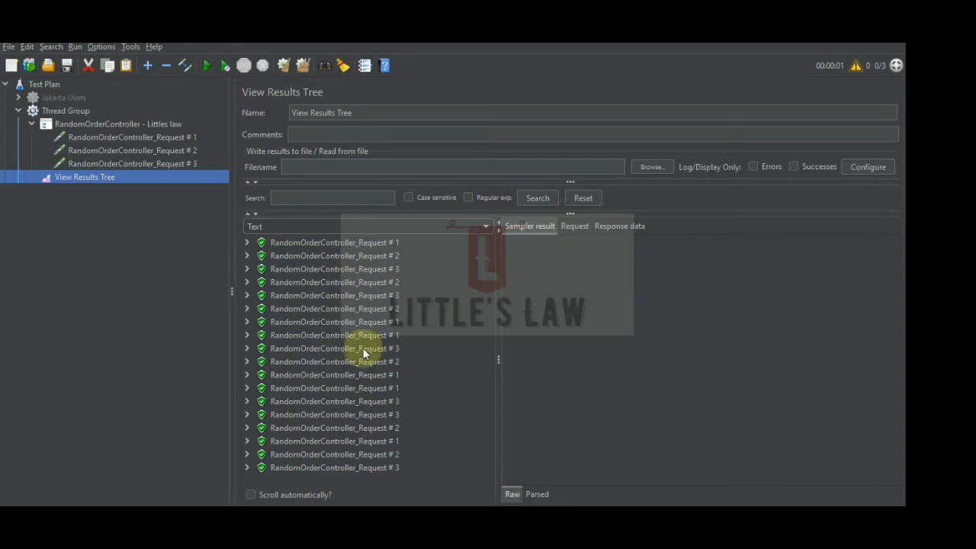
# Examine the first five sampler results of the three-thread, two-loop run to check their threads and request order
pyautogui.click(386, 244)
pyautogui.click(400, 259)
pyautogui.click(399, 266)
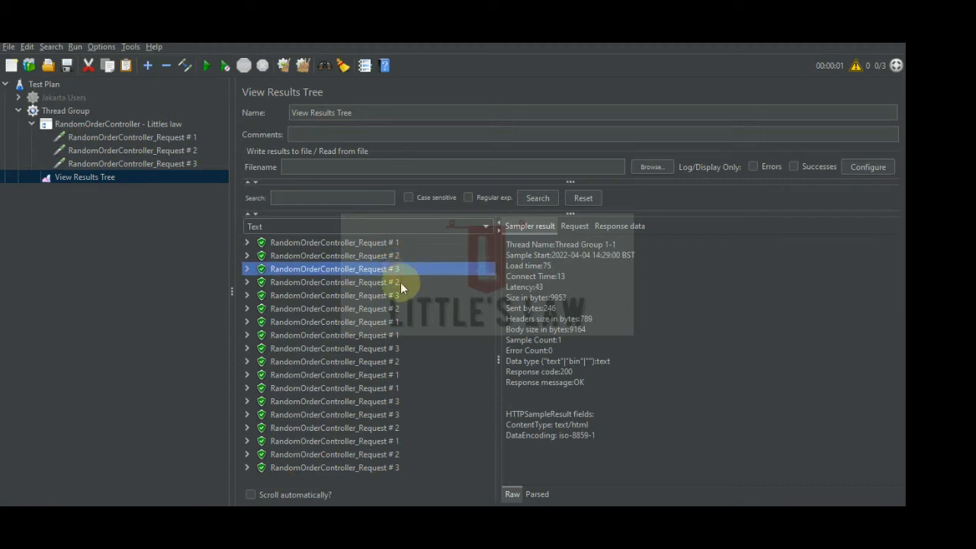
pyautogui.click(402, 281)
pyautogui.click(402, 295)
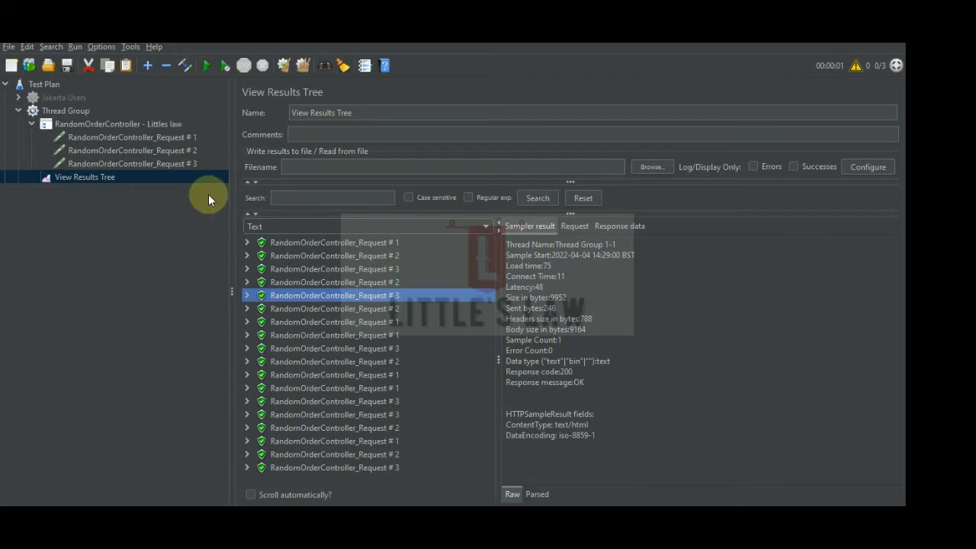
# Review the three HTTP requests and their Random Order Controller against the results in View Results Tree
pyautogui.click(136, 136)
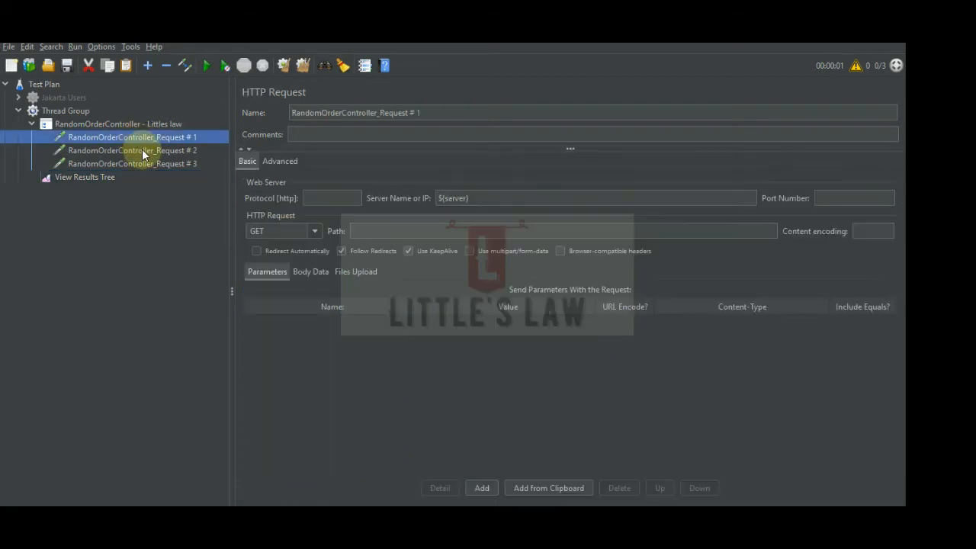
pyautogui.click(137, 150)
pyautogui.click(143, 164)
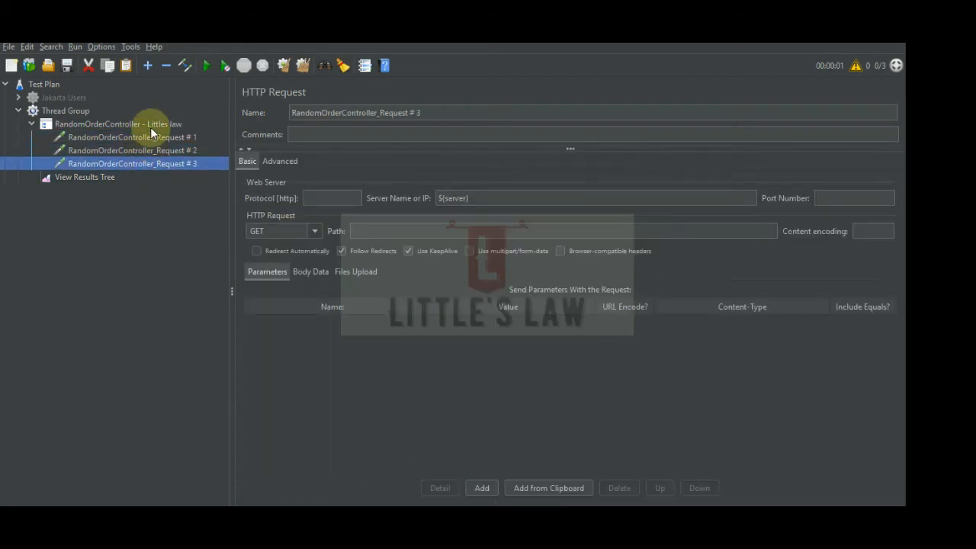
pyautogui.click(153, 127)
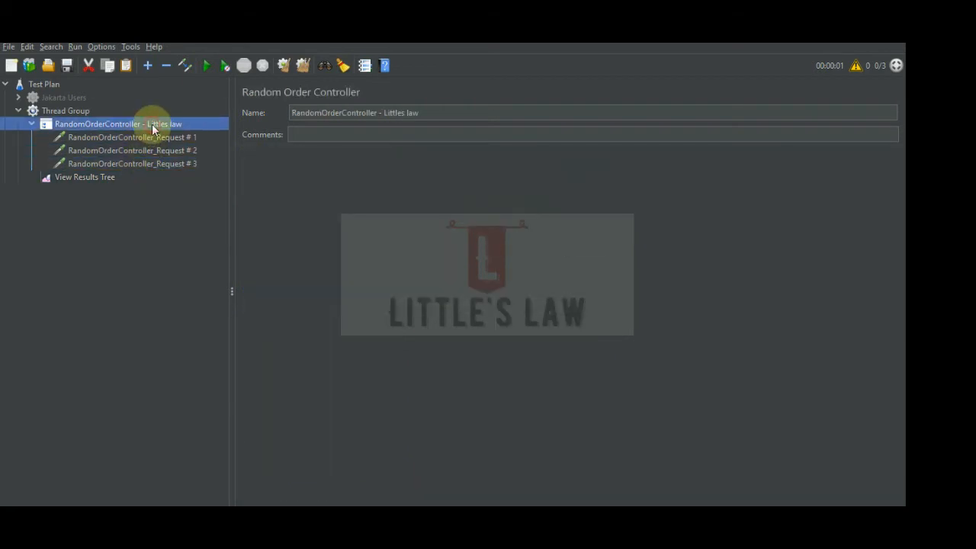
pyautogui.click(85, 177)
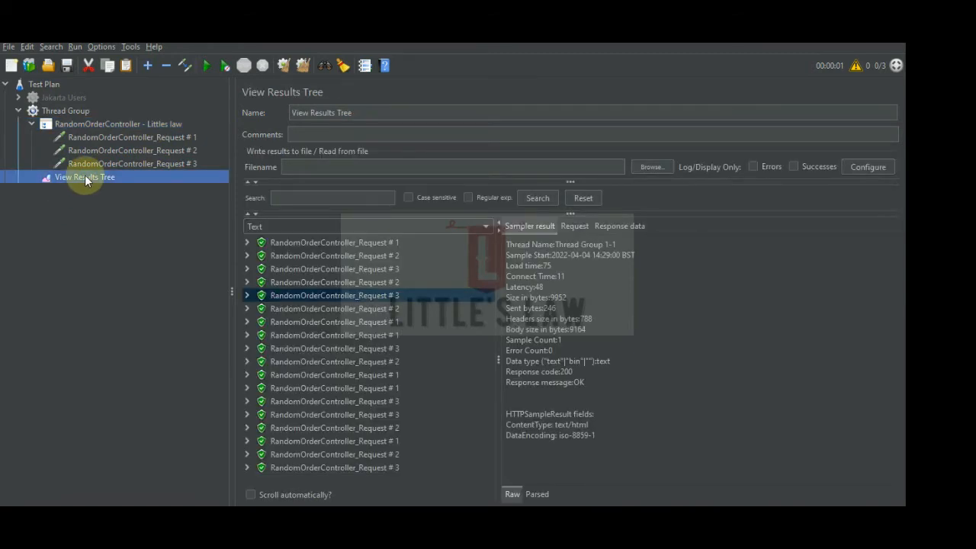
pyautogui.click(132, 136)
pyautogui.click(136, 150)
pyautogui.click(138, 161)
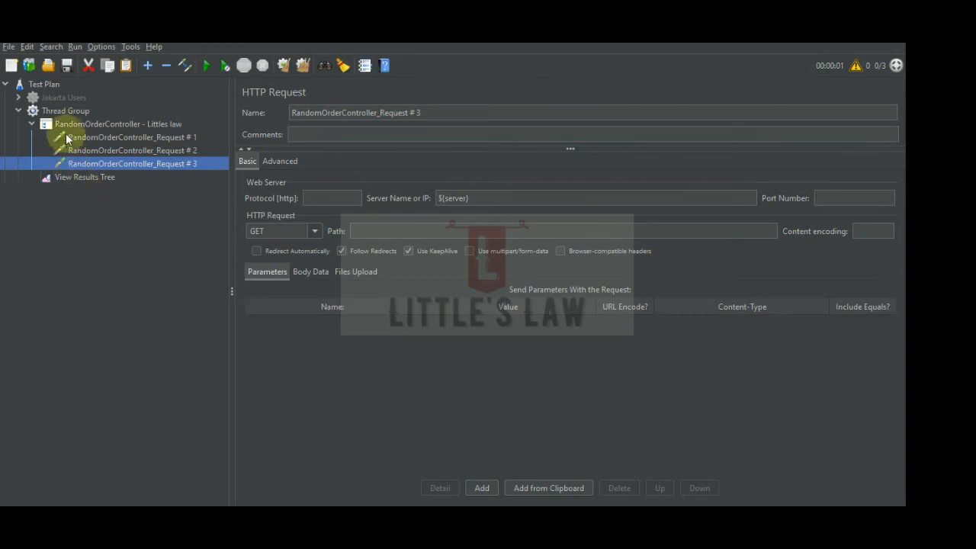
# Set the Thread Group's number of threads to 1 and its loop count to 1
pyautogui.click(65, 111)
pyautogui.doubleClick(358, 213)
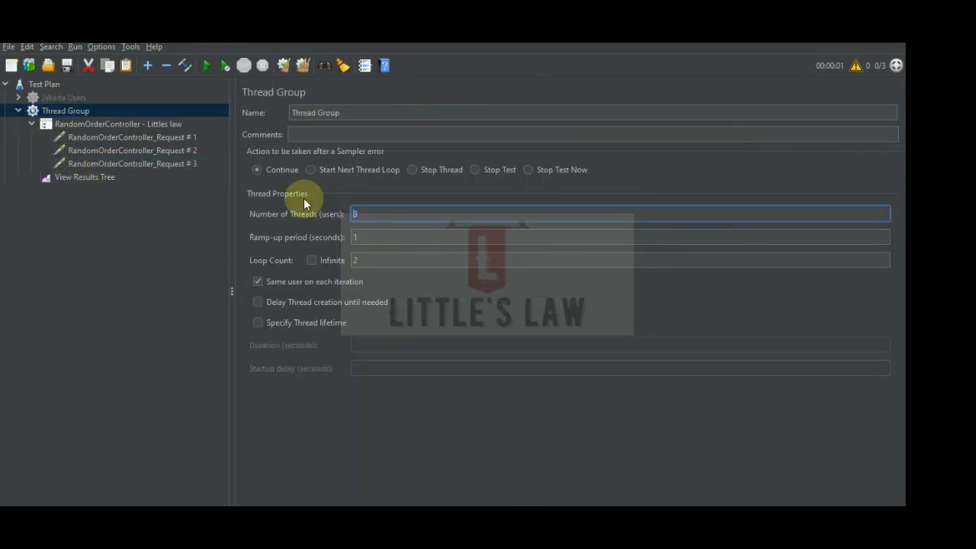
pyautogui.write('1')
pyautogui.doubleClick(374, 260)
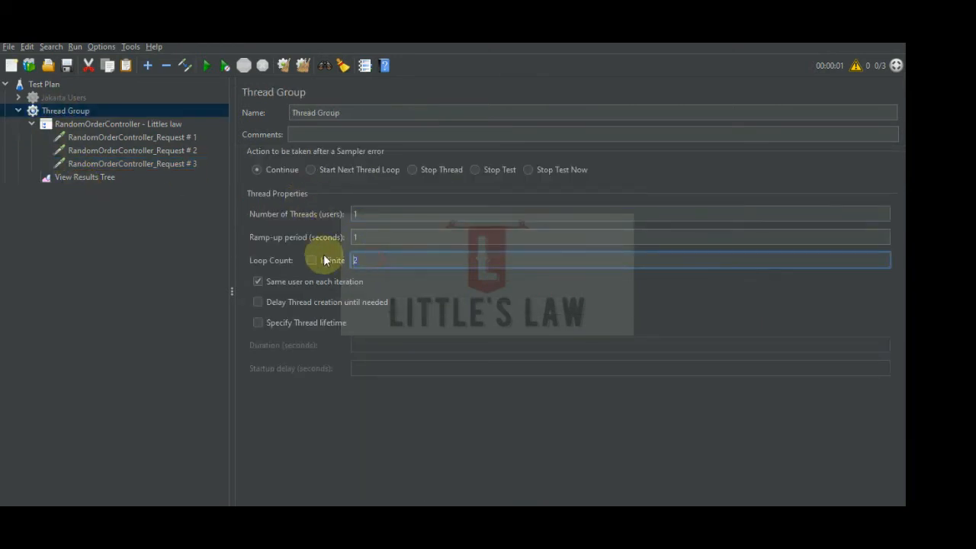
pyautogui.write('1')
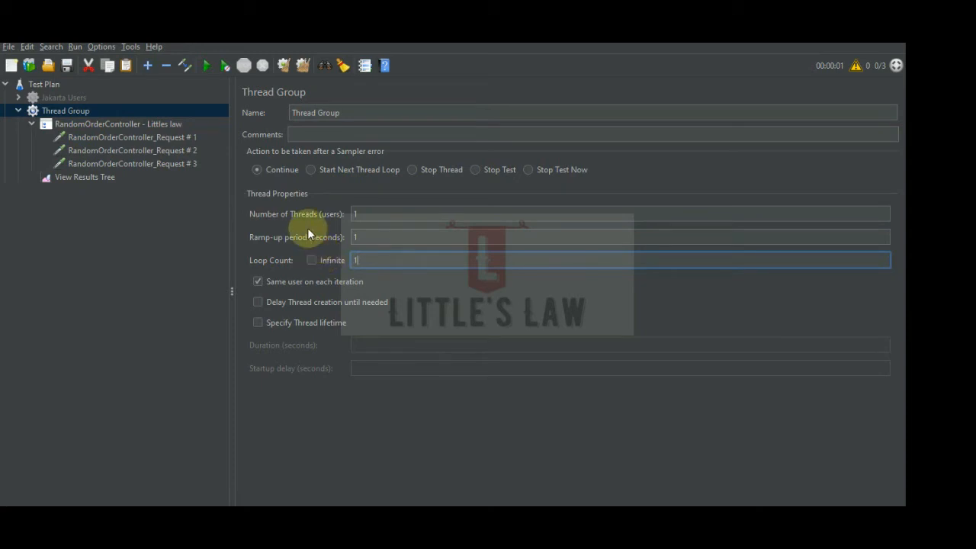
# Duplicate the RandomOrderController - Littles law controller together with its three HTTP requests in the Thread Group
pyautogui.rightClick(89, 124)
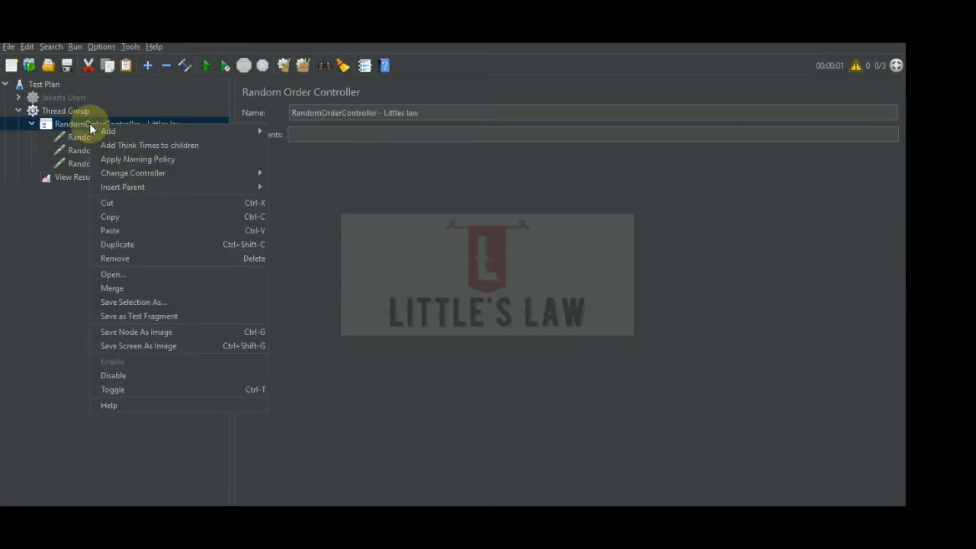
pyautogui.click(118, 244)
pyautogui.click(91, 177)
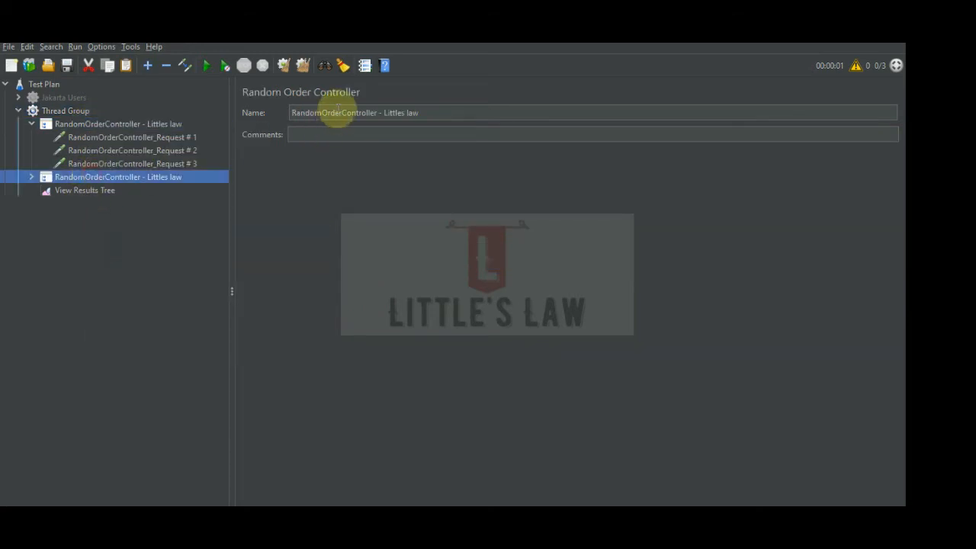
# Change the duplicated controller's type to Simple Controller and rename it SimpleController - Littles law
pyautogui.rightClick(105, 179)
pyautogui.moveTo(166, 228)
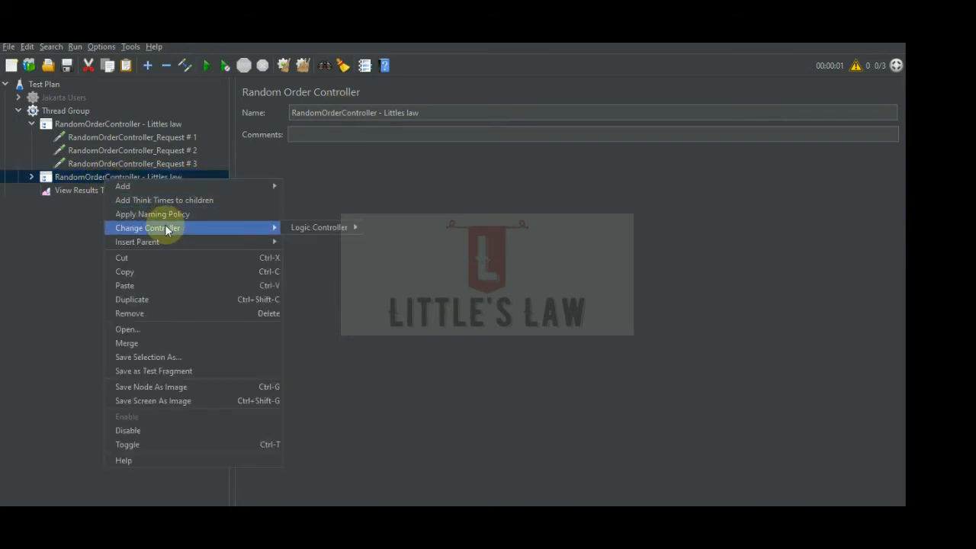
pyautogui.moveTo(321, 226)
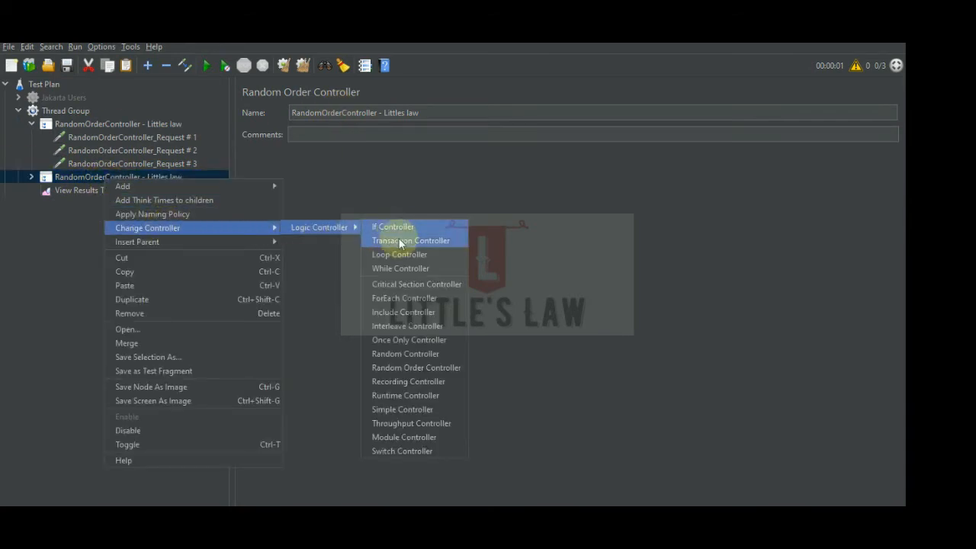
pyautogui.click(414, 410)
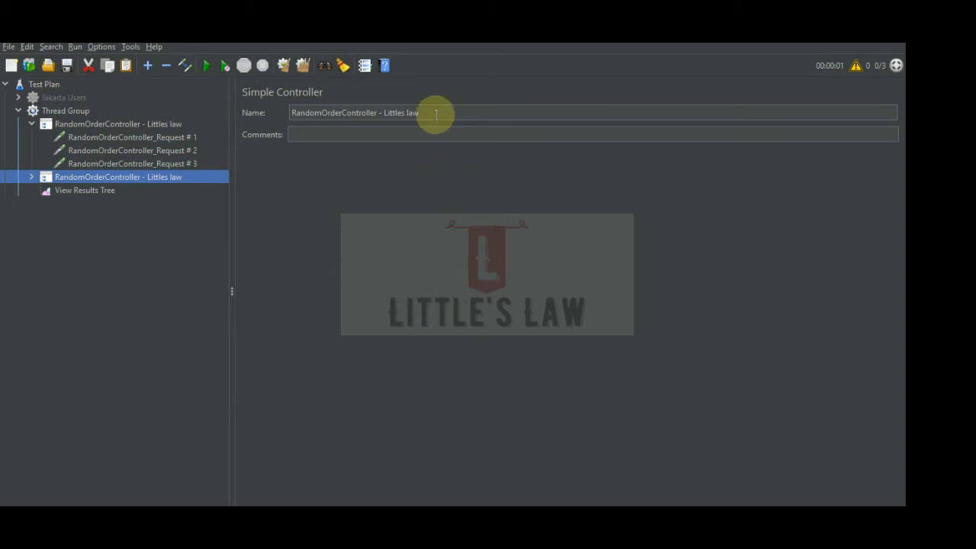
pyautogui.doubleClick(343, 112)
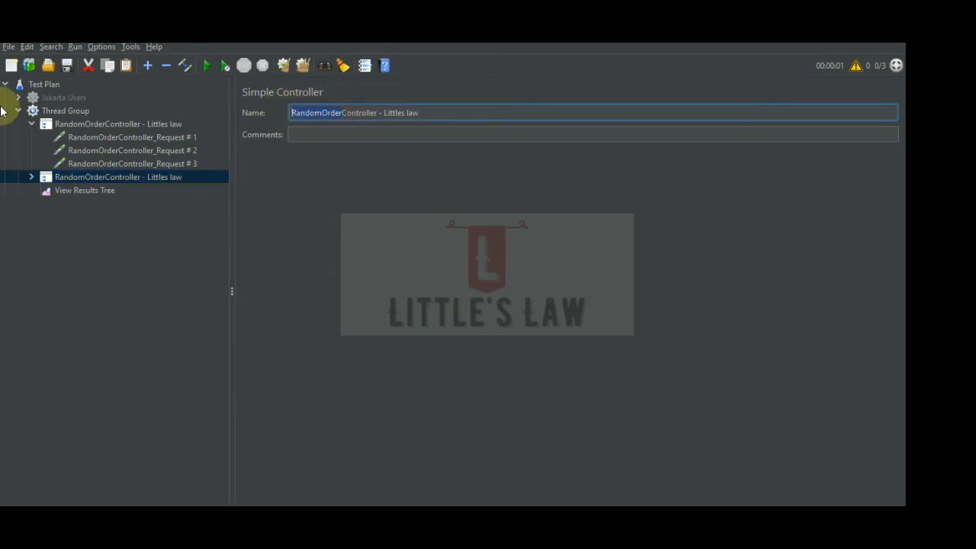
pyautogui.write('Simple')
# Rename the three HTTP requests under the Simple Controller as SimpleController_Request # 1, SimpleController_Request # 2 and SimpleController_Request # 3
pyautogui.click(31, 177)
pyautogui.click(93, 190)
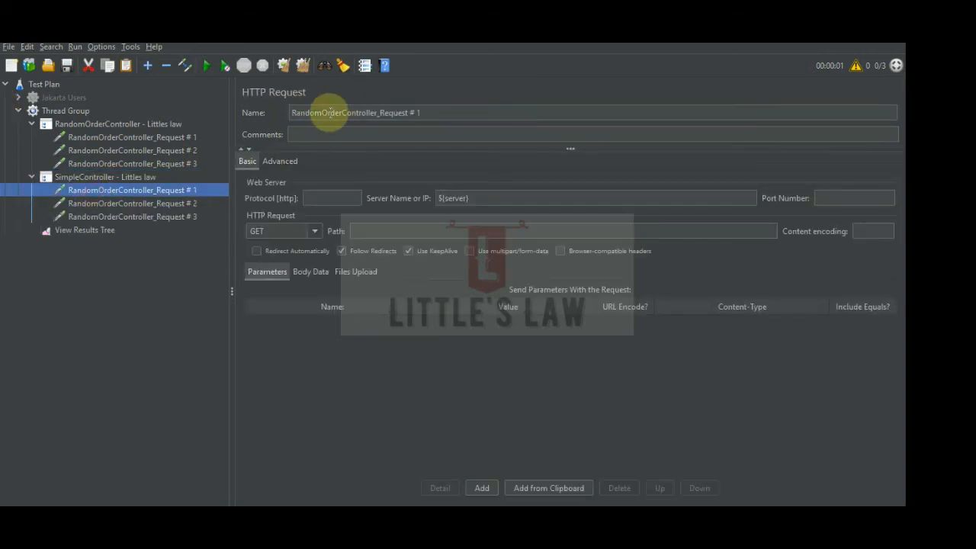
pyautogui.doubleClick(375, 113)
pyautogui.write('SimpleCont')
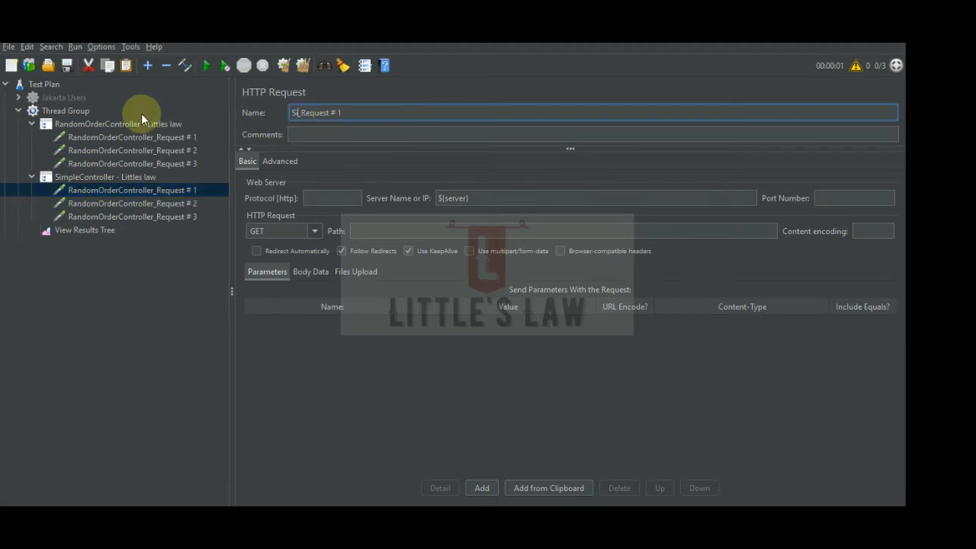
pyautogui.write('roller')
pyautogui.click(85, 204)
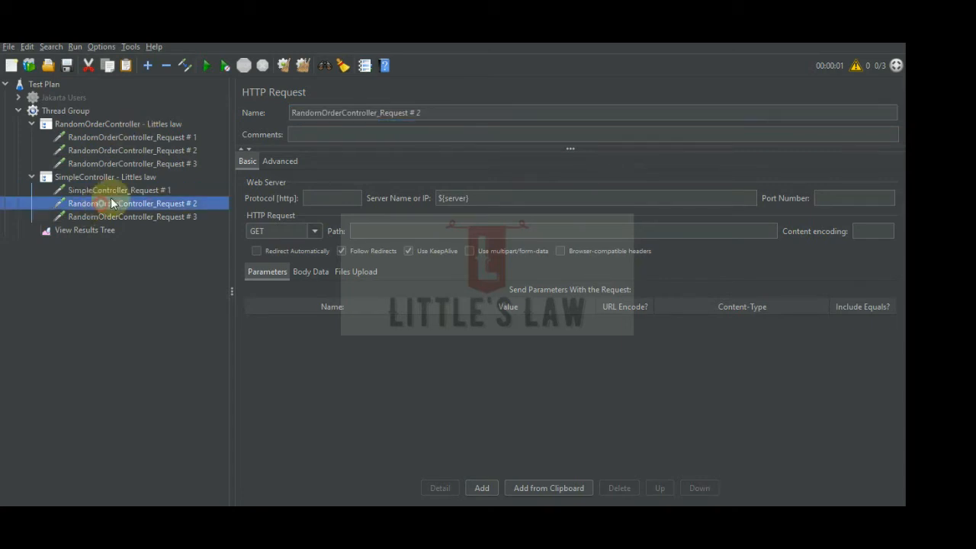
pyautogui.moveTo(379, 114); pyautogui.dragTo(232, 113)
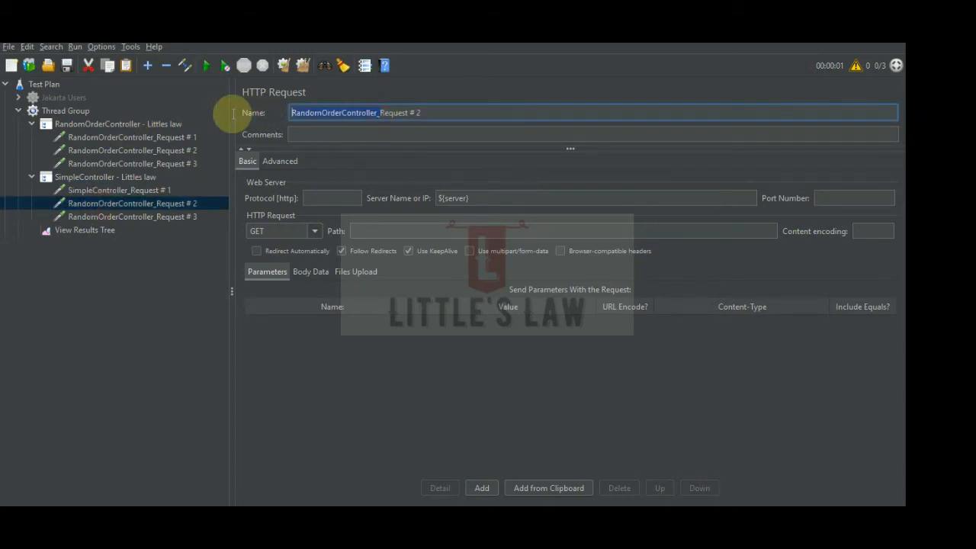
pyautogui.write('SimpleController')
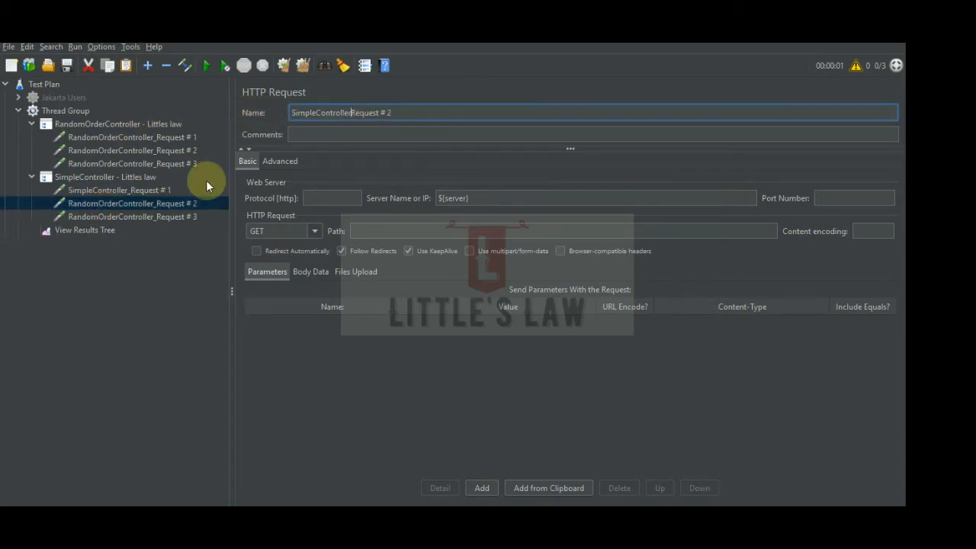
pyautogui.write('_')
pyautogui.click(149, 218)
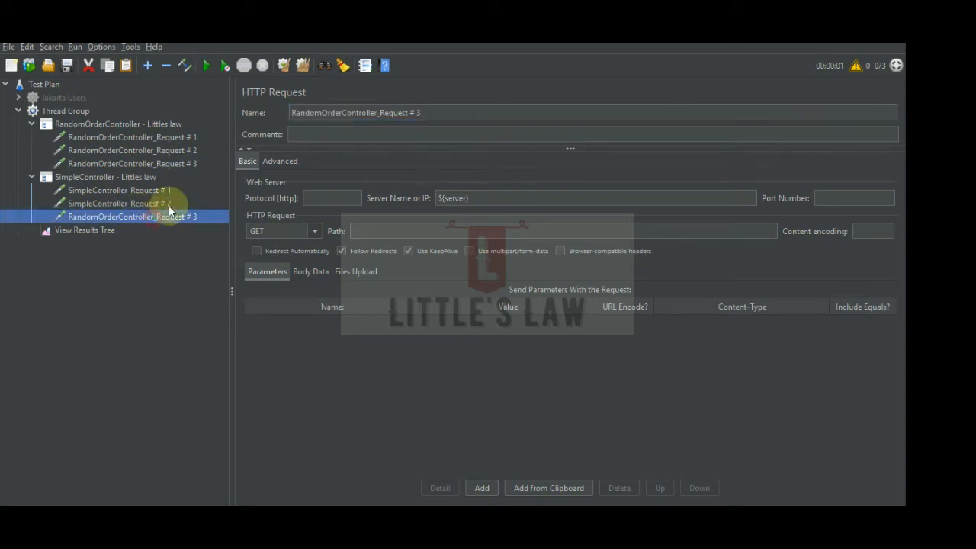
pyautogui.moveTo(376, 113); pyautogui.dragTo(181, 102)
pyautogui.write('SimpleController')
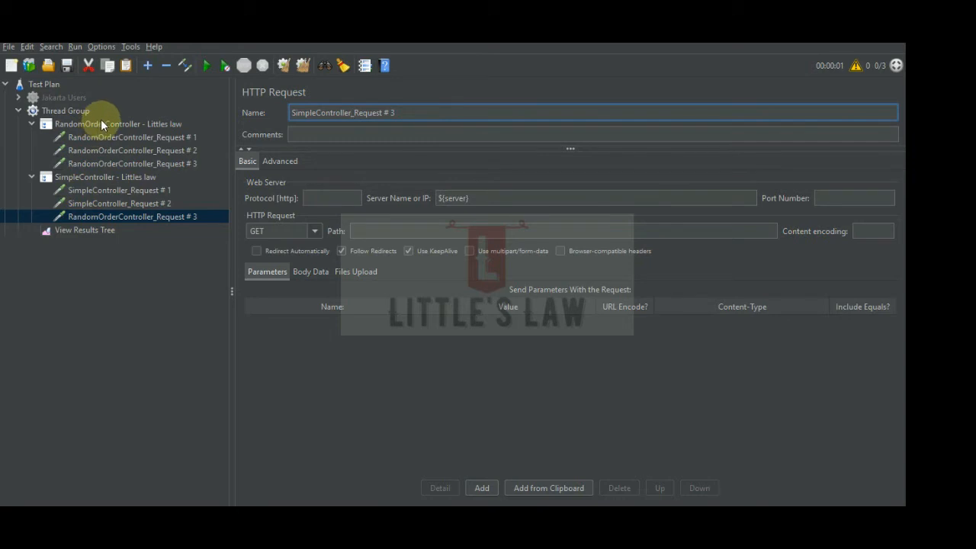
# Check the Thread Group's thread and loop counts, then clear the earlier results in View Results Tree and run the test
pyautogui.click(84, 230)
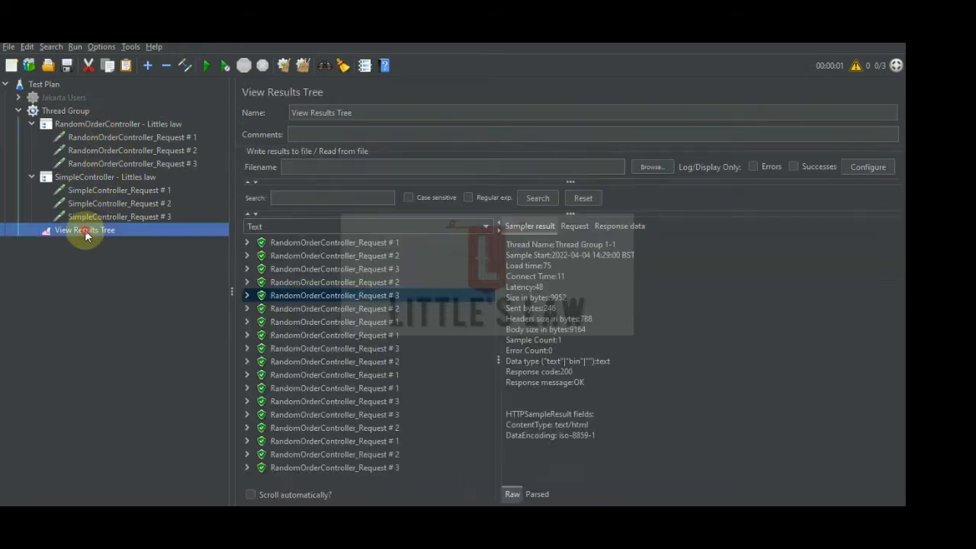
pyautogui.click(86, 110)
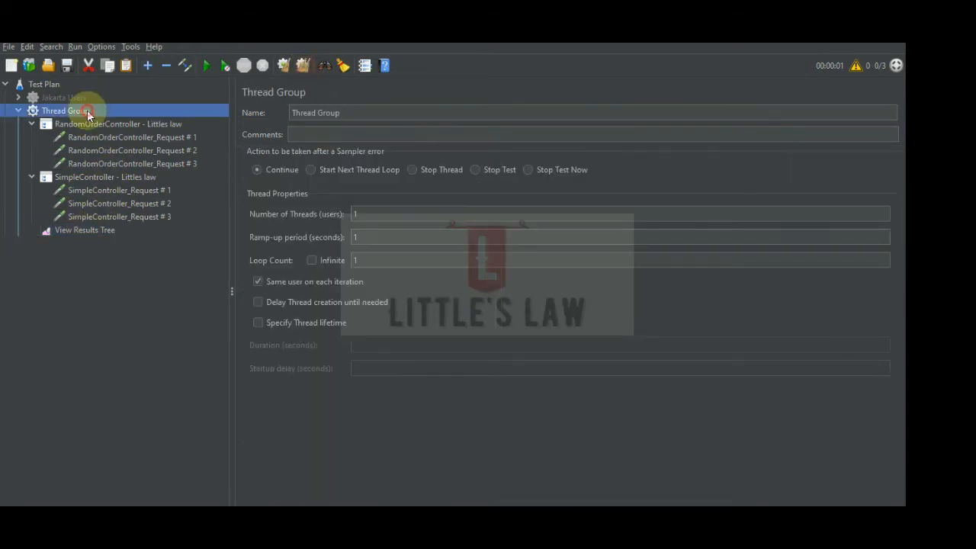
pyautogui.click(375, 212)
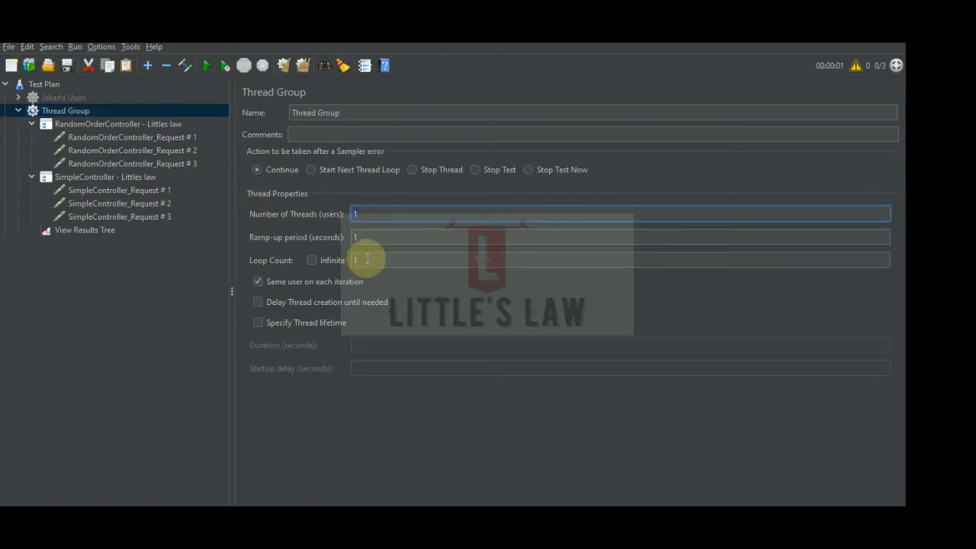
pyautogui.click(359, 259)
pyautogui.click(61, 229)
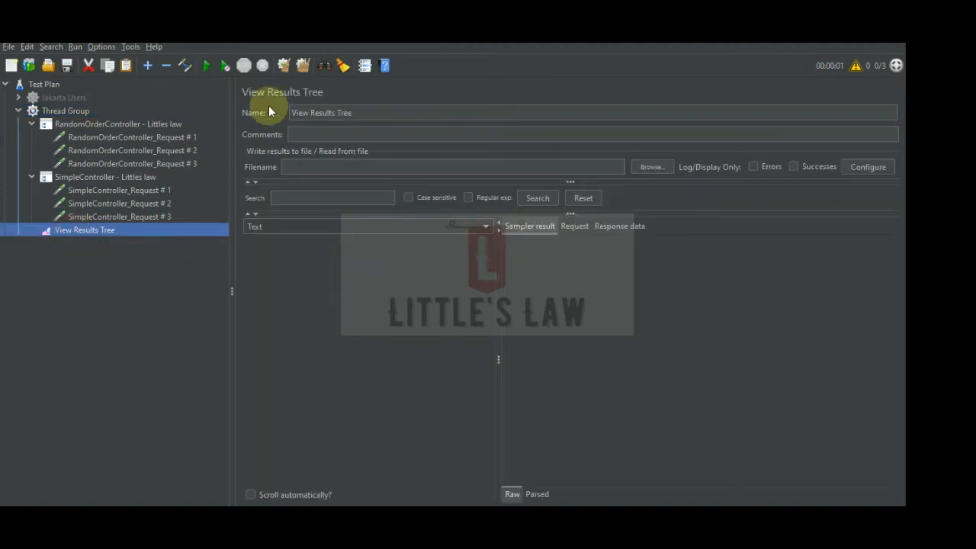
pyautogui.click(208, 64)
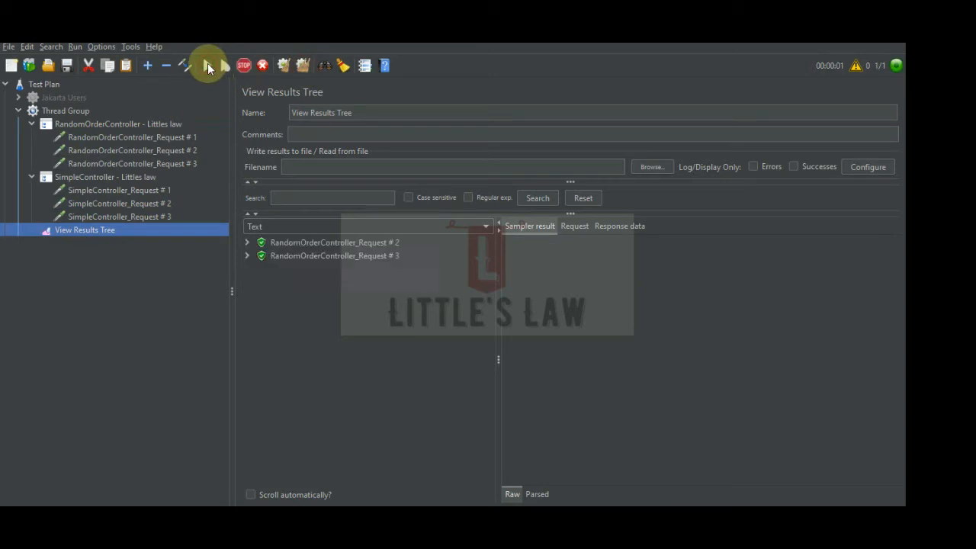
# Examine the sampler results to compare the request order under the Random Order Controller with that under the Simple Controller
pyautogui.click(351, 241)
pyautogui.click(370, 256)
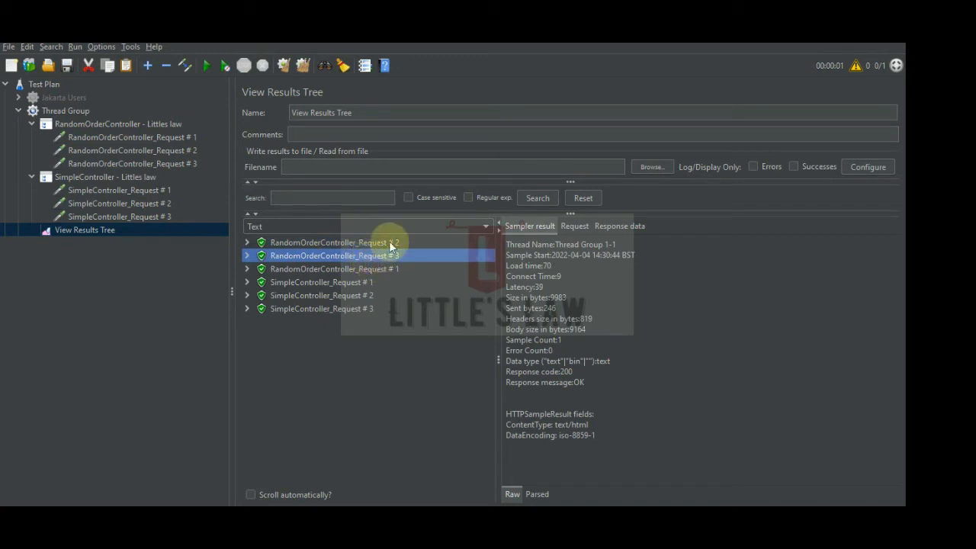
pyautogui.click(390, 243)
pyautogui.click(390, 256)
pyautogui.click(392, 268)
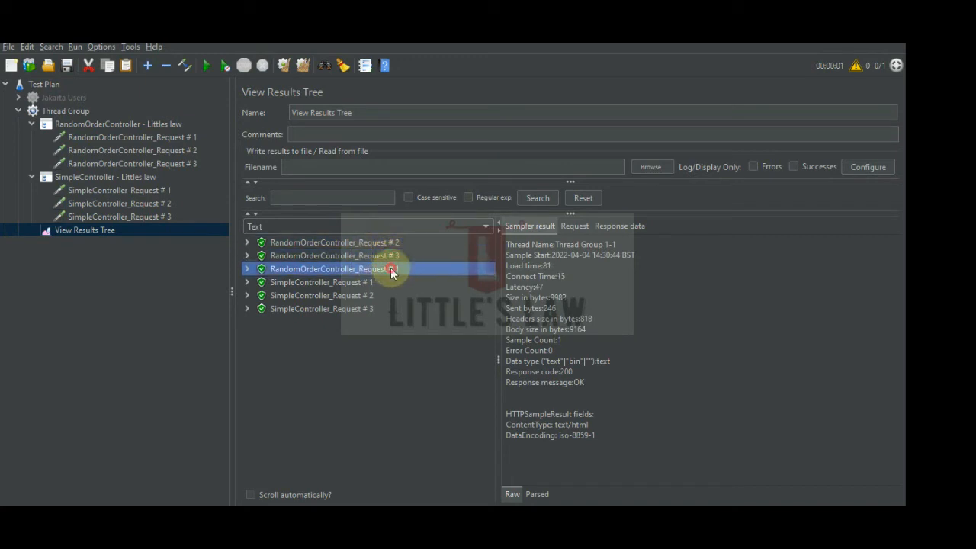
pyautogui.click(352, 283)
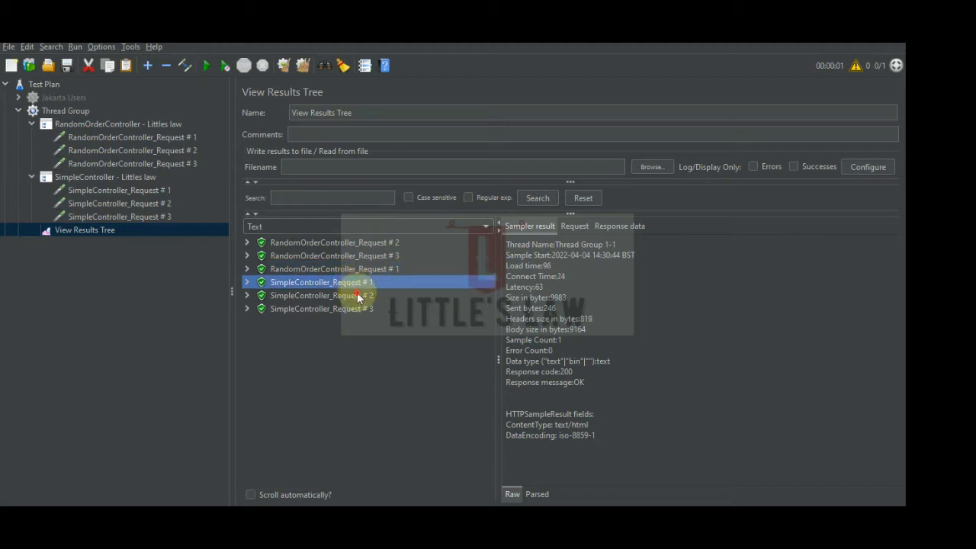
pyautogui.click(357, 292)
pyautogui.click(358, 308)
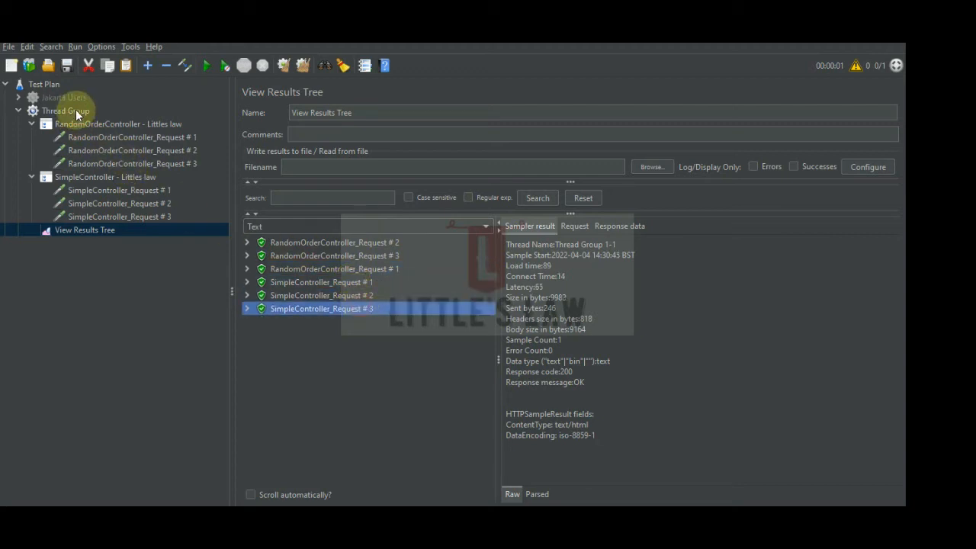
# Set the Thread Group's loop count to 2
pyautogui.click(75, 111)
pyautogui.click(371, 263)
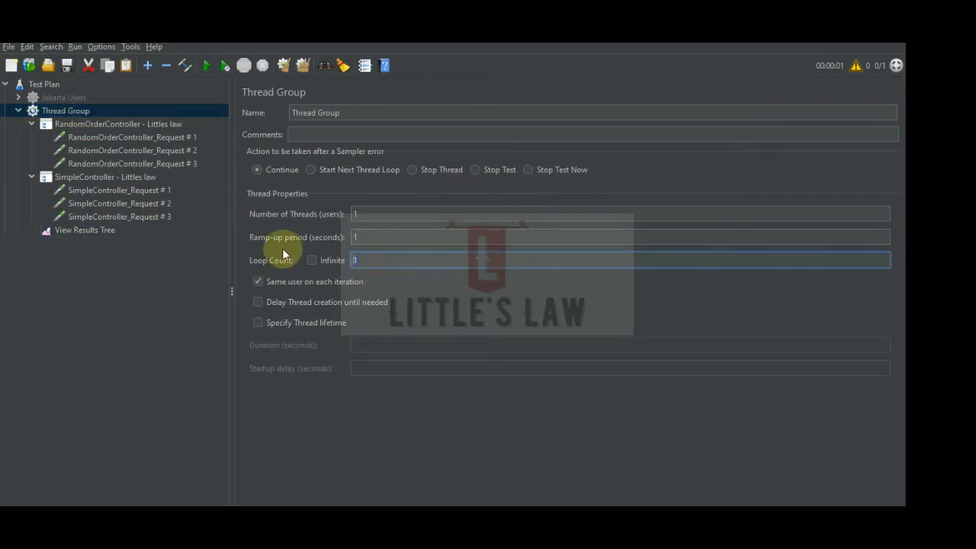
pyautogui.write('2')
# Clear the earlier results in View Results Tree and rerun the test with one thread and two loops
pyautogui.click(106, 229)
pyautogui.click(302, 65)
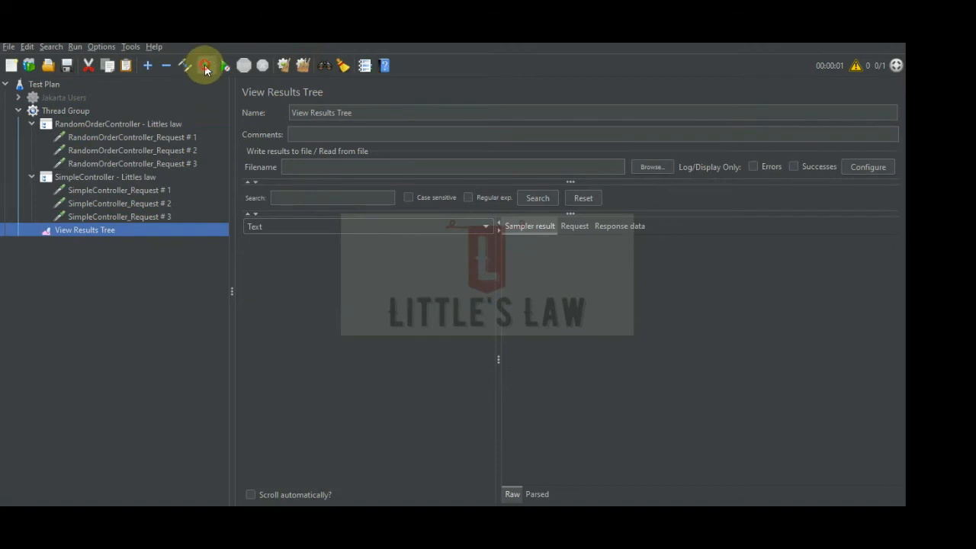
pyautogui.click(206, 66)
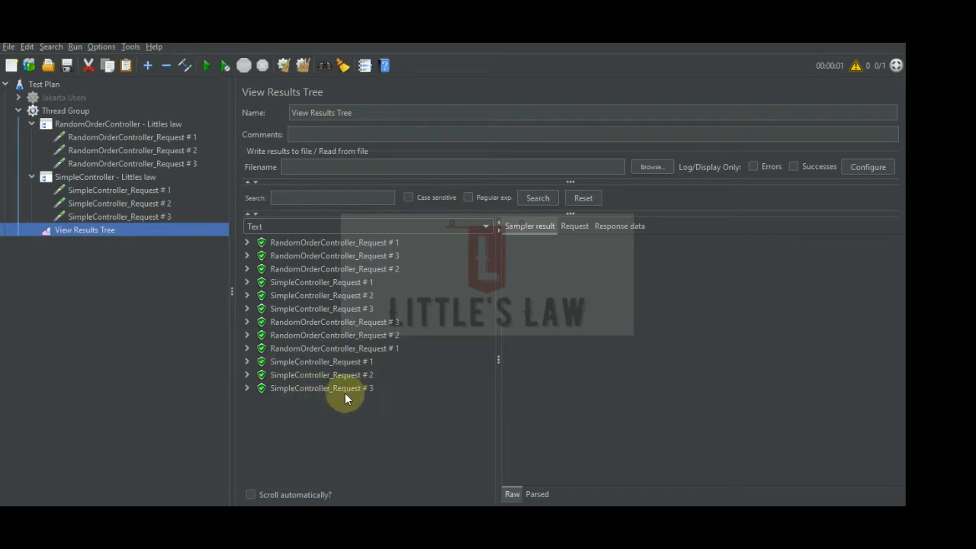
# Change the Simple Controller's type to Interleave Controller and rename it InterleaveController - Littles law
pyautogui.click(107, 178)
pyautogui.rightClick(107, 177)
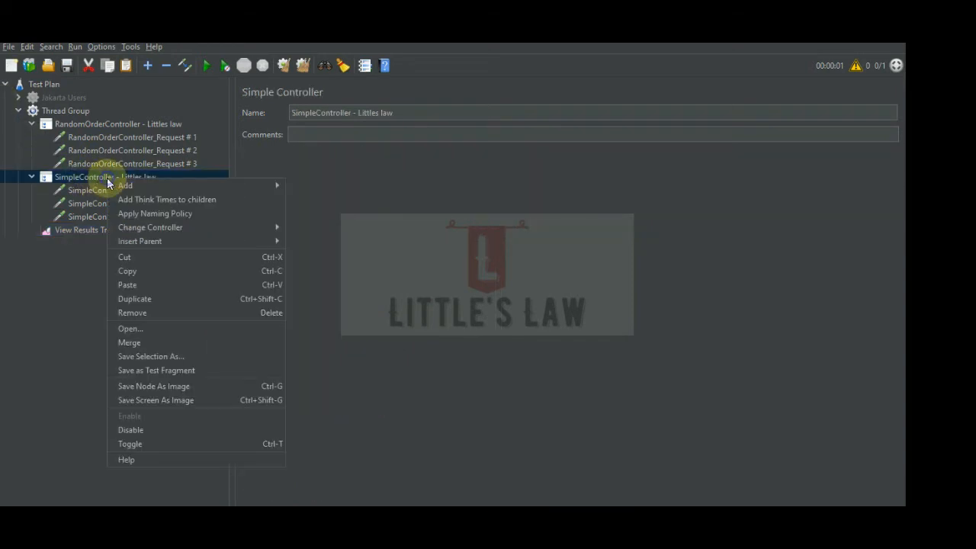
pyautogui.moveTo(170, 227)
pyautogui.moveTo(337, 231)
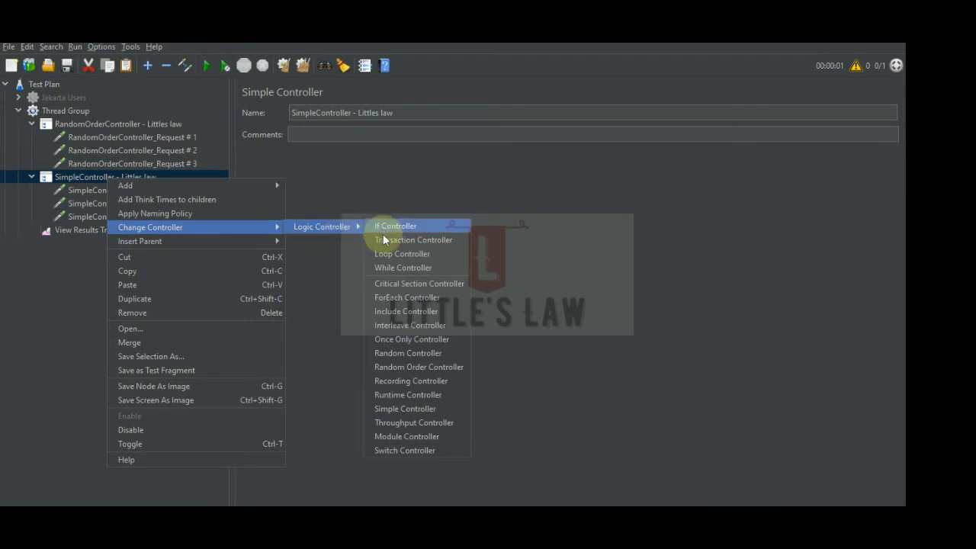
pyautogui.click(396, 325)
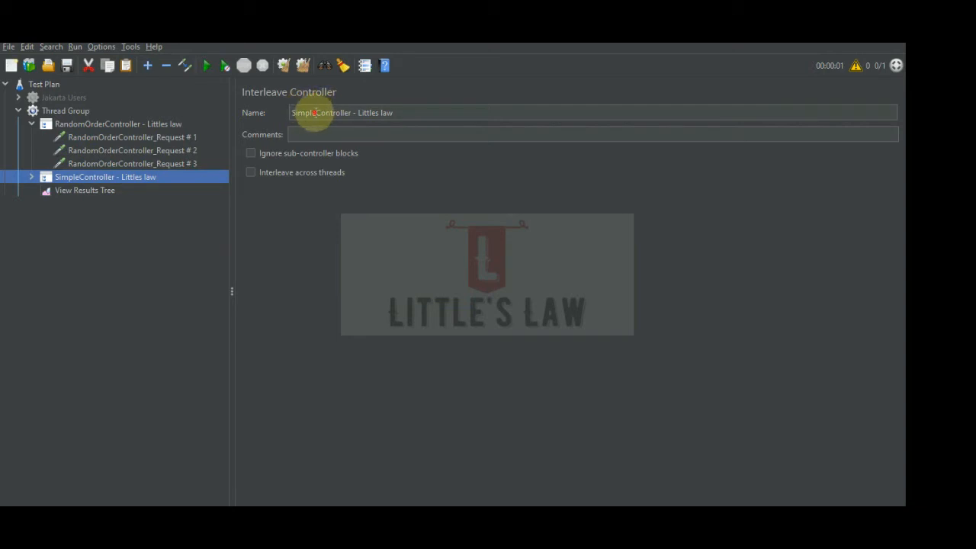
pyautogui.moveTo(315, 111); pyautogui.dragTo(148, 85)
pyautogui.write('Interleave')
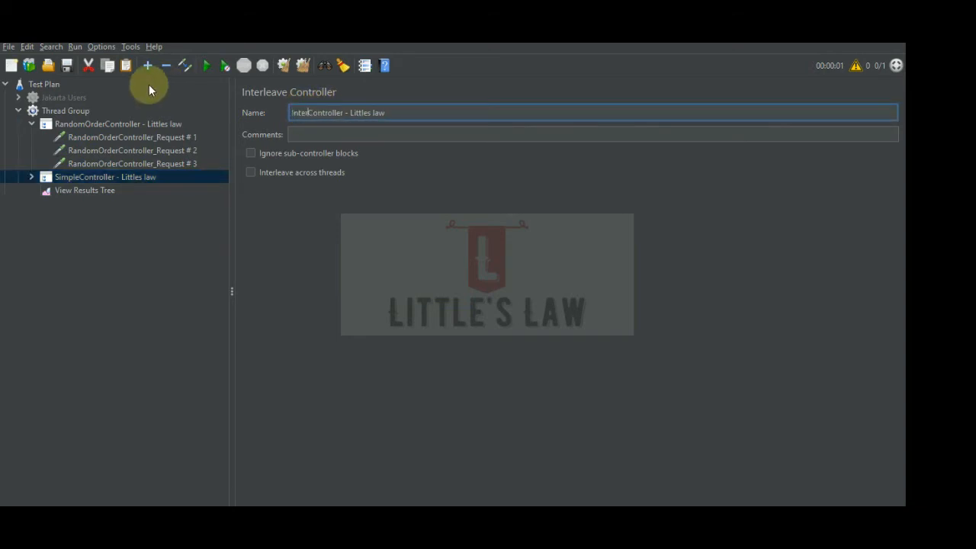
# Copy "InterleaveController" from the controller's name and use it to replace the SimpleController prefix in its three HTTP request names
pyautogui.doubleClick(299, 113)
pyautogui.hotkey('ctrl', 'c')
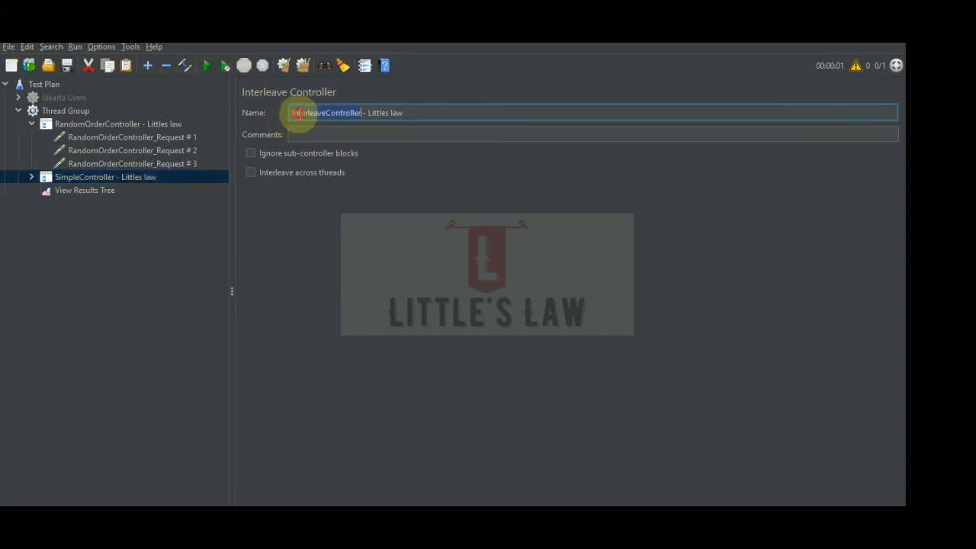
pyautogui.click(30, 176)
pyautogui.click(86, 190)
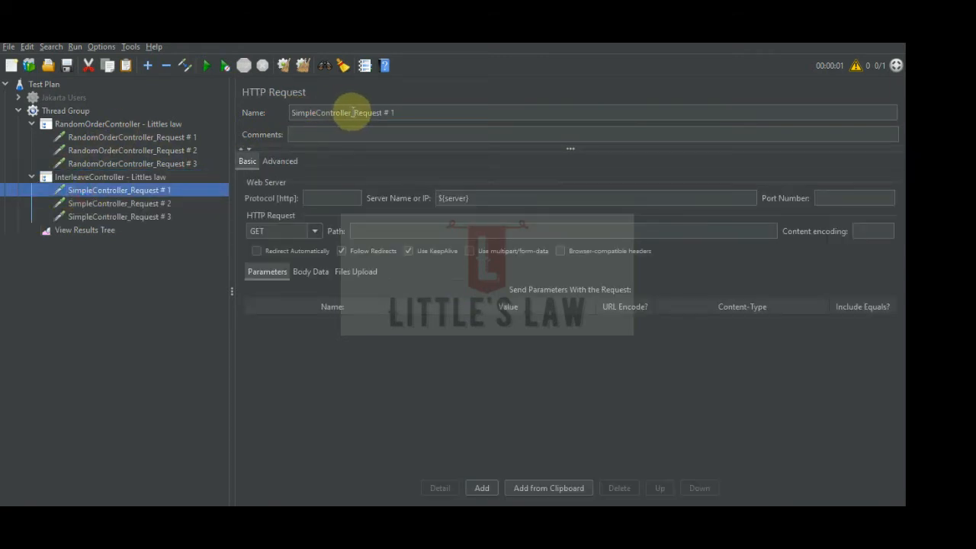
pyautogui.doubleClick(353, 113)
pyautogui.hotkey('ctrl', 'v')
pyautogui.click(101, 200)
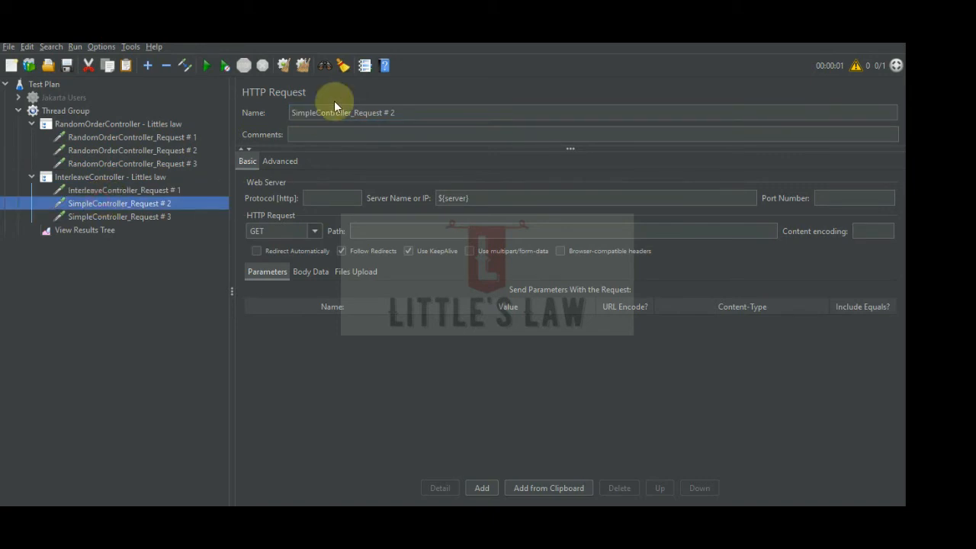
pyautogui.doubleClick(351, 113)
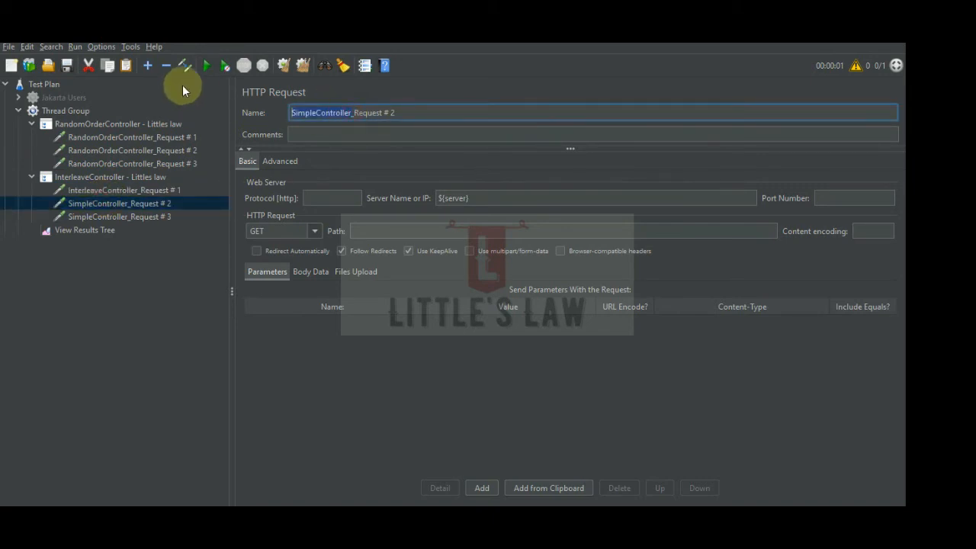
pyautogui.hotkey('ctrl', 'v')
pyautogui.click(115, 218)
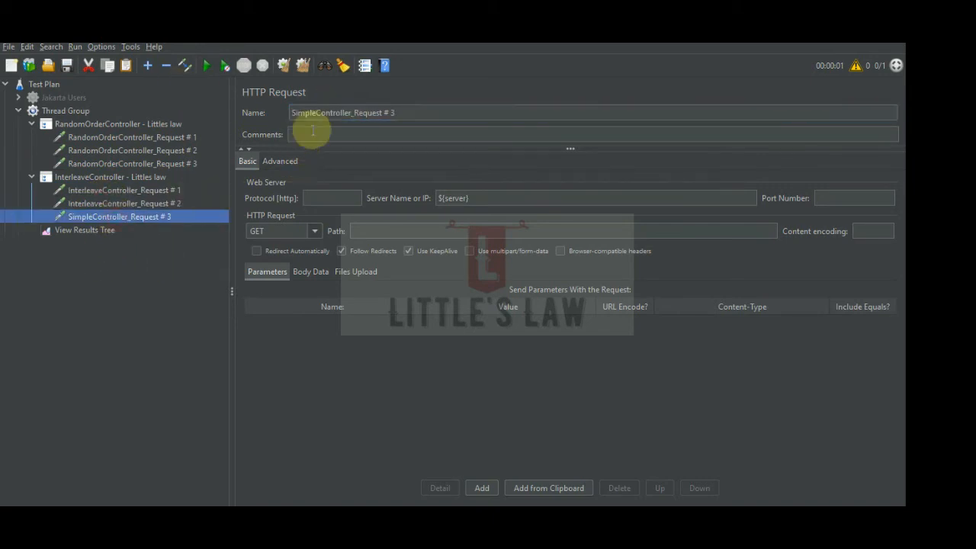
pyautogui.doubleClick(348, 112)
pyautogui.hotkey('ctrl', 'v')
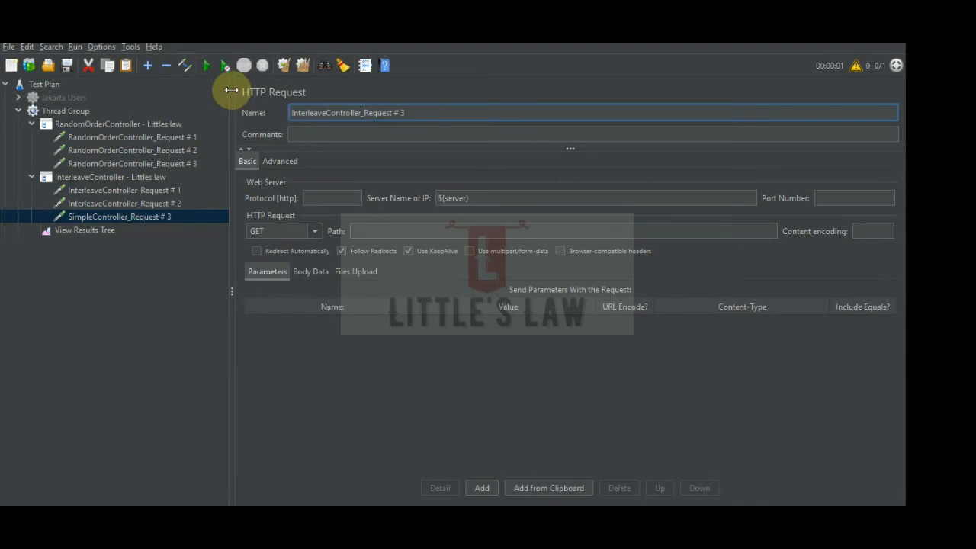
# Clear the earlier results in View Results Tree and run the test with the Thread Group's loop count set to 1
pyautogui.click(89, 230)
pyautogui.click(305, 65)
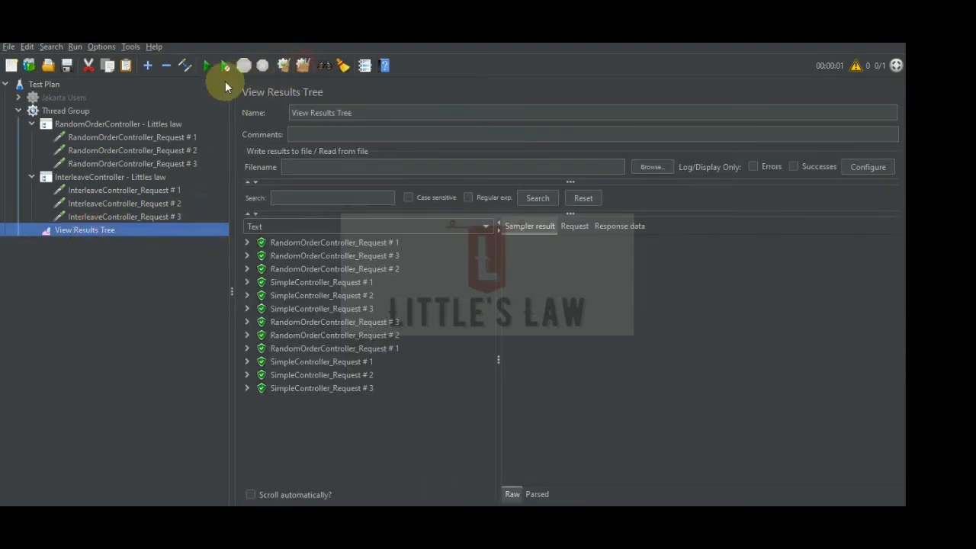
pyautogui.click(66, 111)
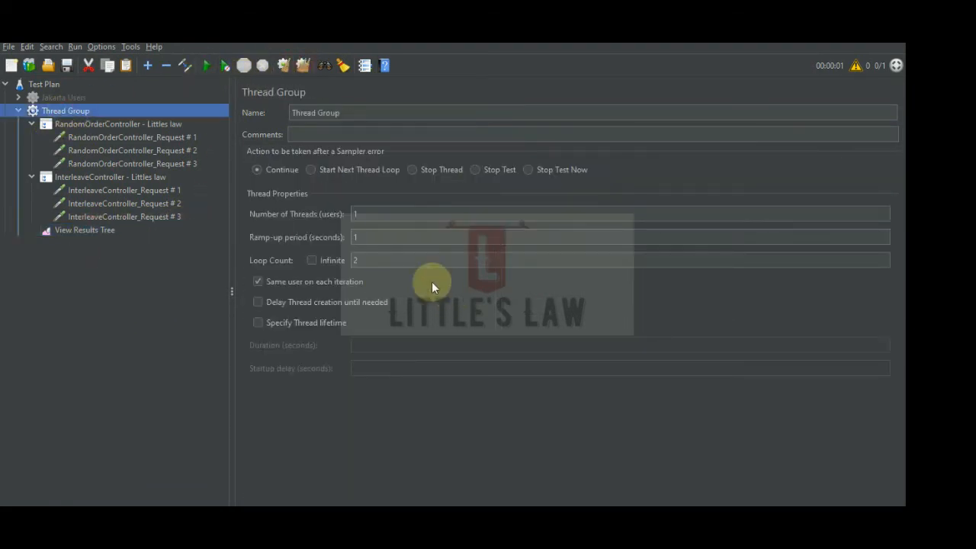
pyautogui.doubleClick(366, 260)
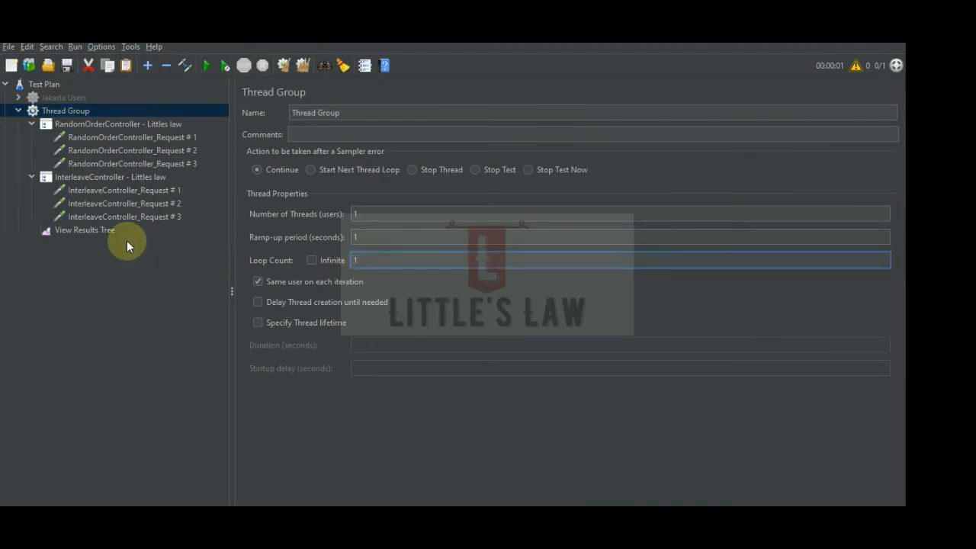
pyautogui.click(76, 230)
pyautogui.click(206, 65)
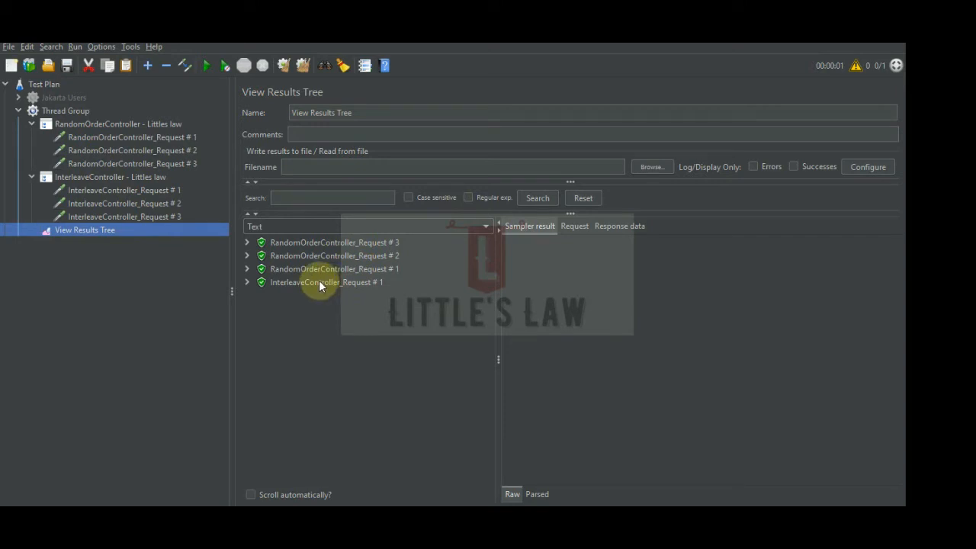
# Rerun the test from cleared results with a loop count of 2, and view the results of InterleaveController requests # 1 and # 2
pyautogui.click(85, 112)
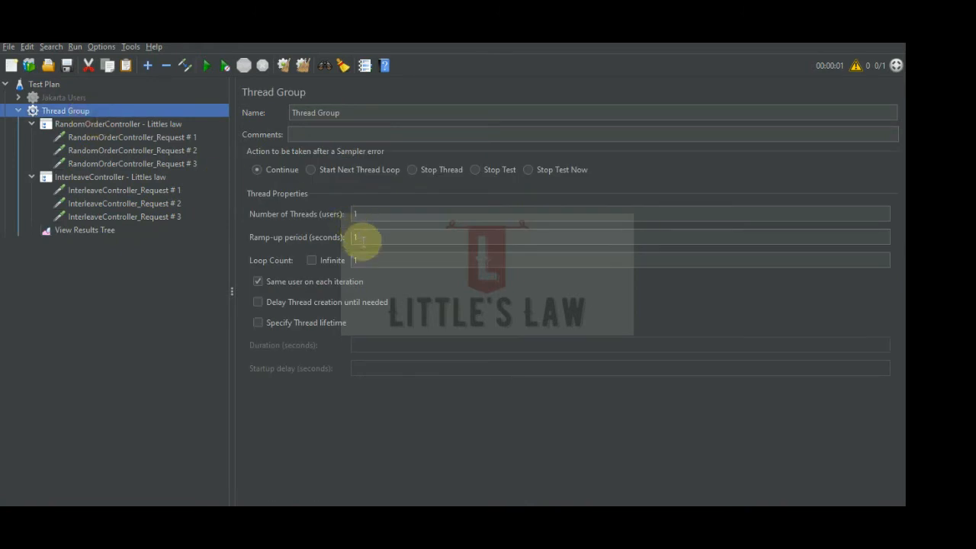
pyautogui.click(364, 258)
pyautogui.write('2')
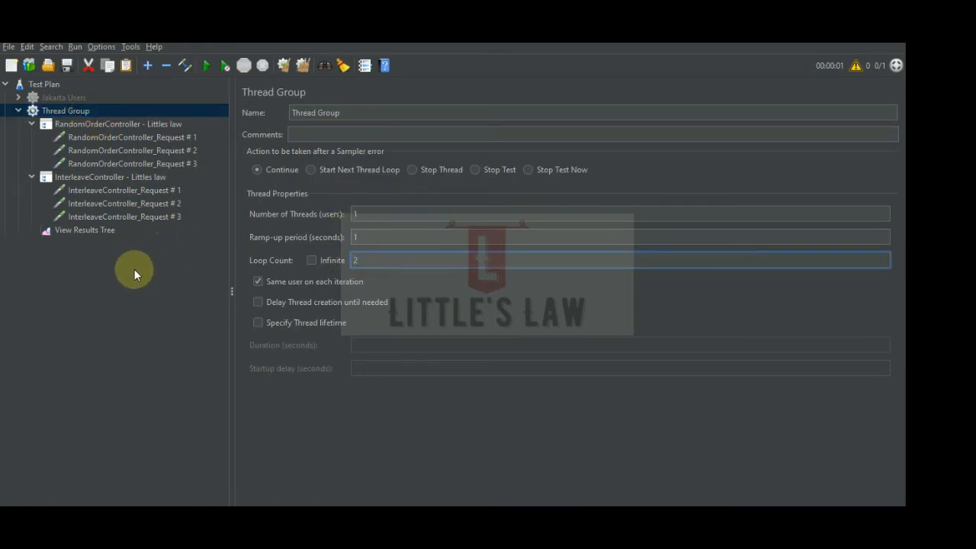
pyautogui.click(87, 232)
pyautogui.click(300, 63)
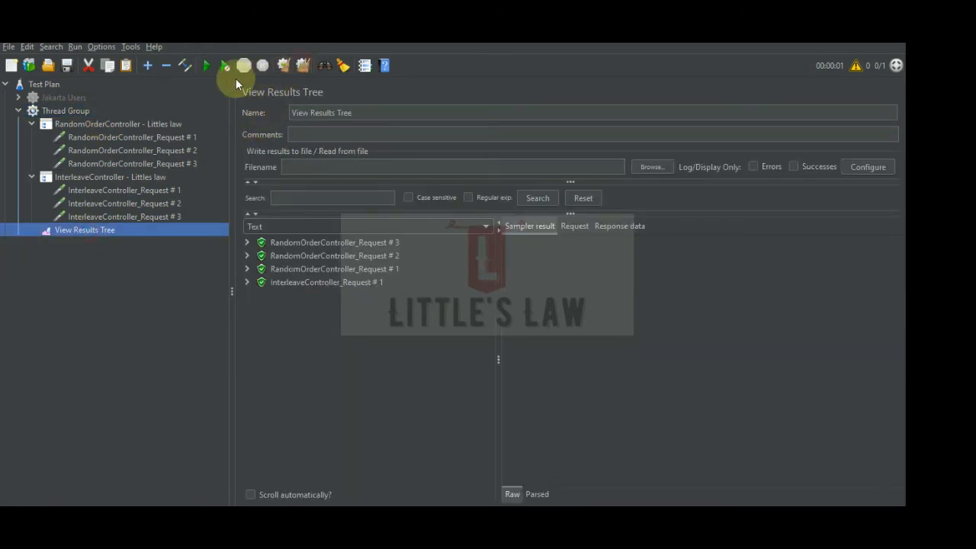
pyautogui.click(206, 64)
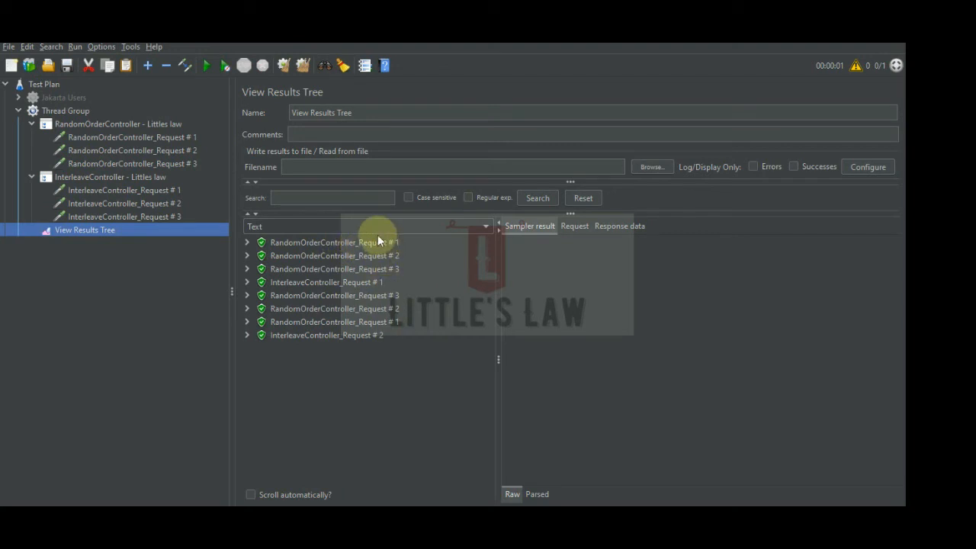
pyautogui.click(348, 282)
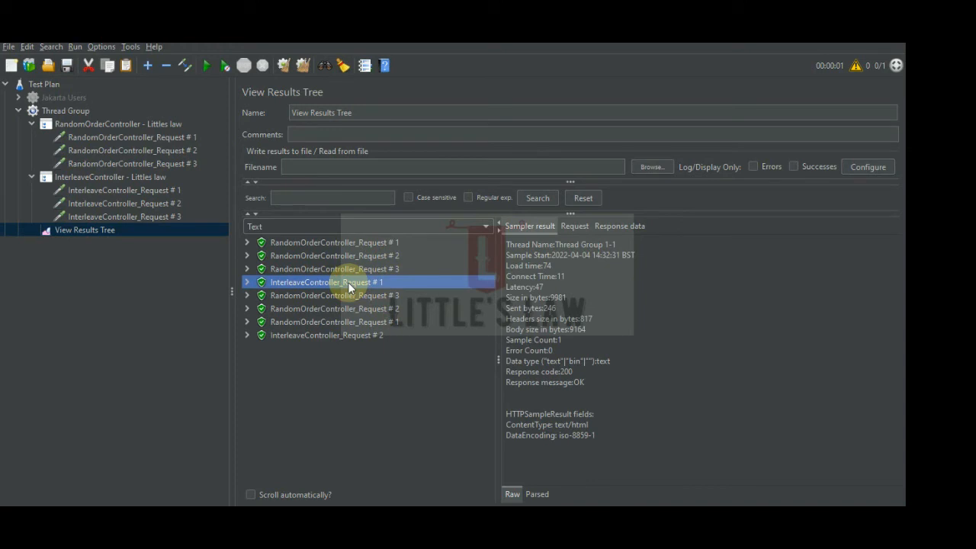
pyautogui.click(352, 336)
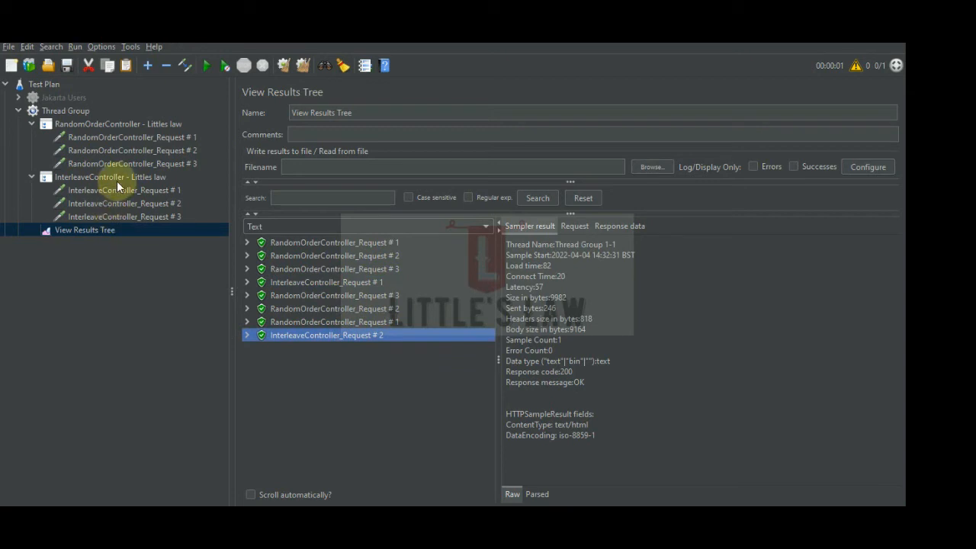
# Rerun the test from cleared results with a loop count of 3, and view the result of InterleaveController_Request # 1
pyautogui.click(85, 113)
pyautogui.click(381, 260)
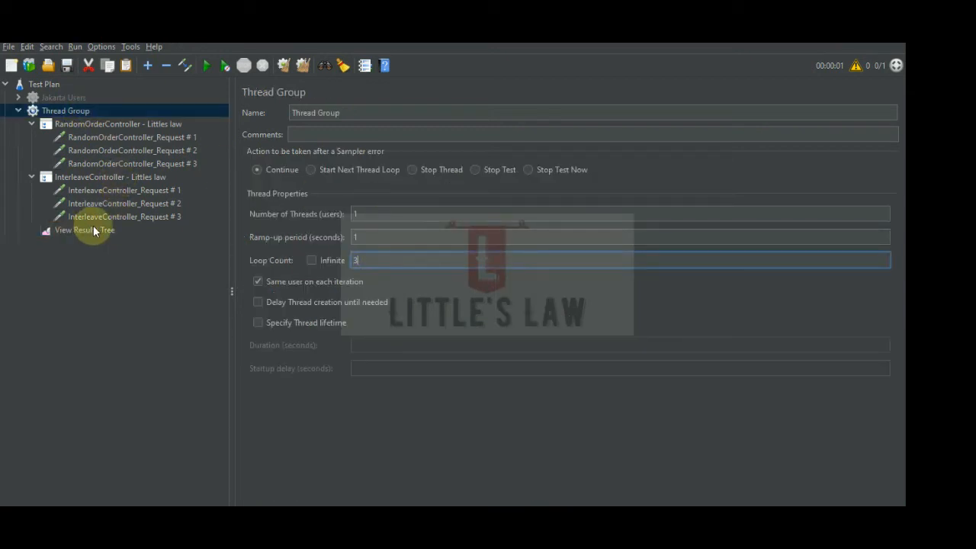
pyautogui.write('3')
pyautogui.click(94, 230)
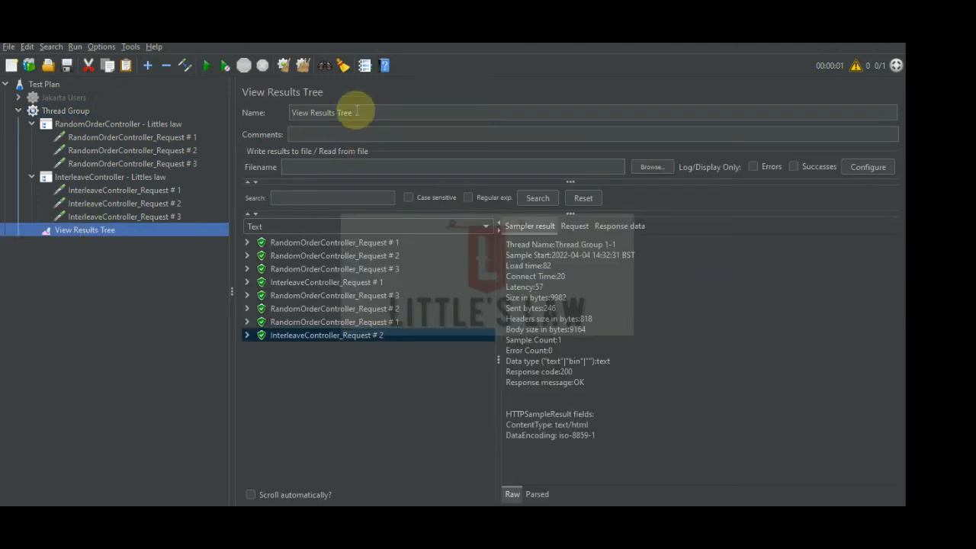
pyautogui.click(205, 65)
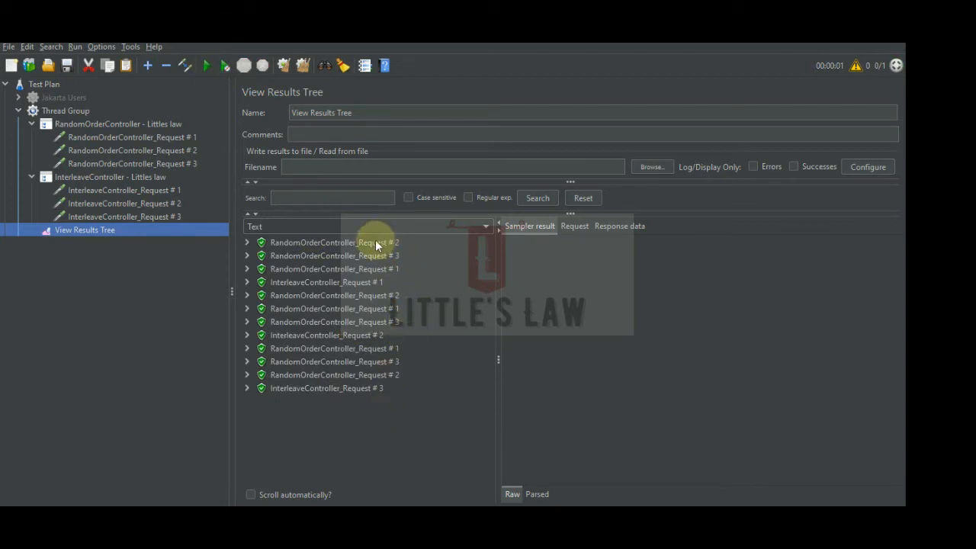
pyautogui.click(362, 283)
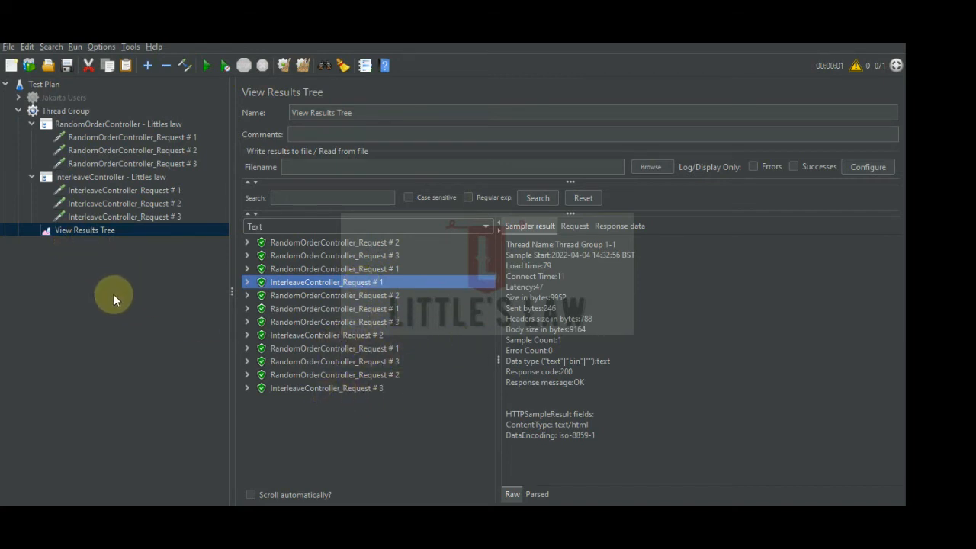
# Change the Interleave Controller's type to Once Only Controller and rename it OnceOnlyController - Littles law
pyautogui.click(90, 180)
pyautogui.rightClick(92, 180)
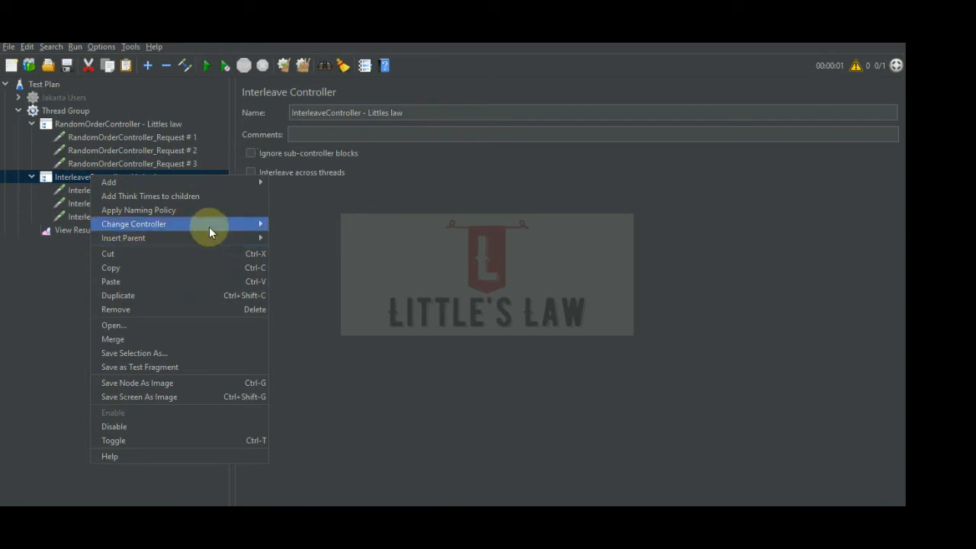
pyautogui.moveTo(209, 227)
pyautogui.moveTo(307, 223)
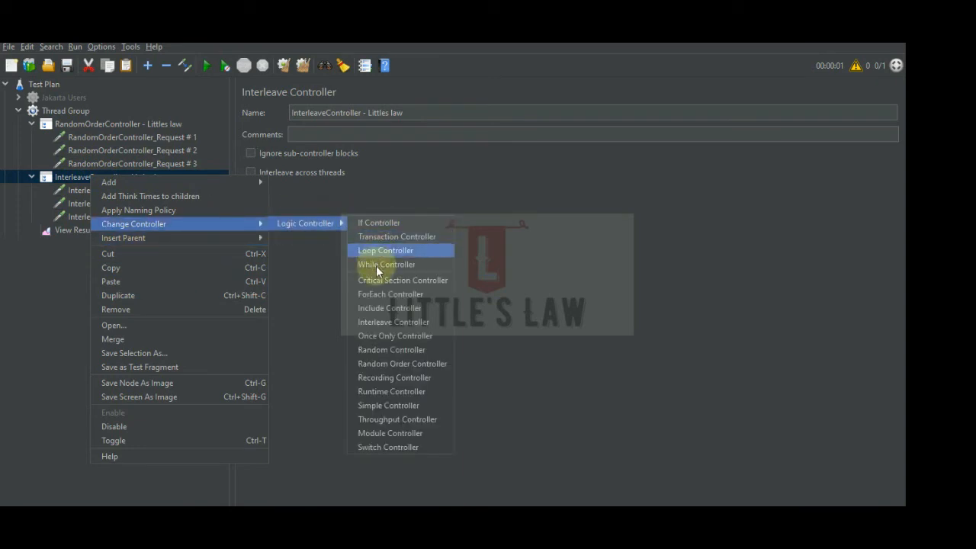
pyautogui.click(382, 335)
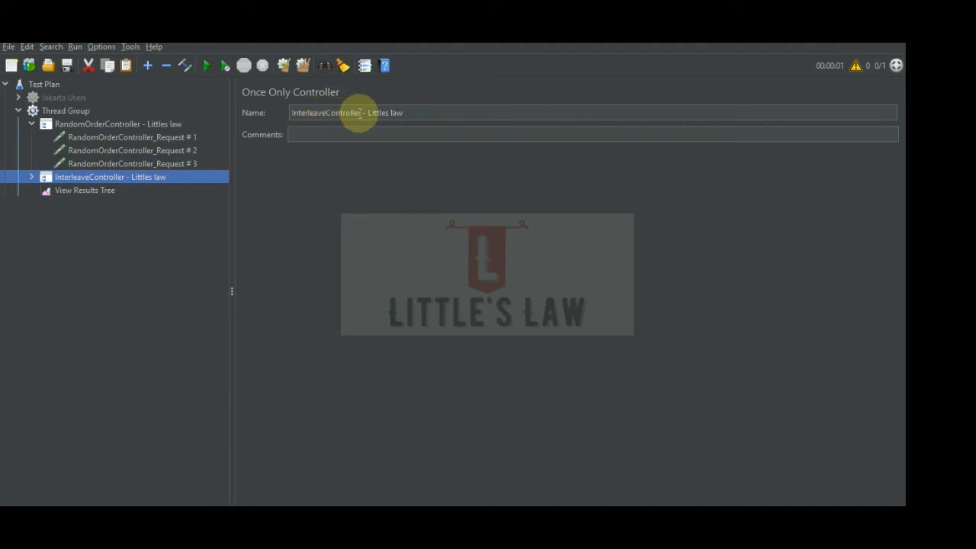
pyautogui.moveTo(362, 113); pyautogui.dragTo(111, 107)
pyautogui.write('Once')
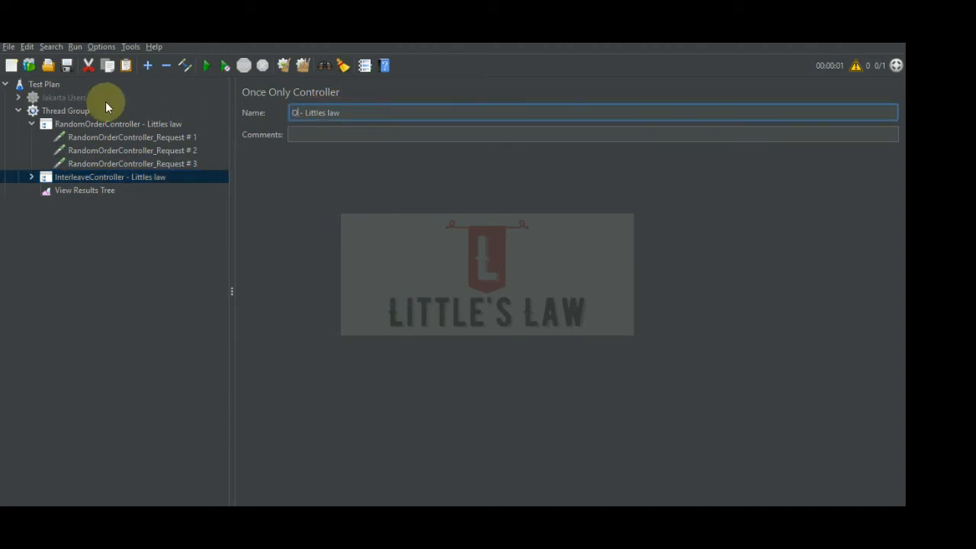
pyautogui.write('OnlyController')
# Copy "OnceOnlyController" from the controller's name and use it to replace the InterleaveController prefix in its three HTTP request names
pyautogui.hotkey('shift', 'Home')
pyautogui.hotkey('ctrl', 'c')
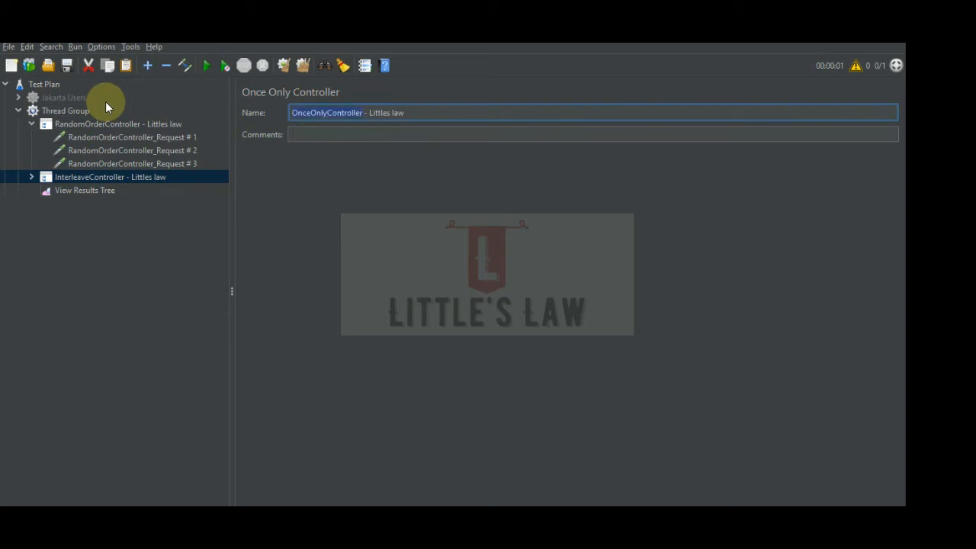
pyautogui.click(31, 176)
pyautogui.click(91, 190)
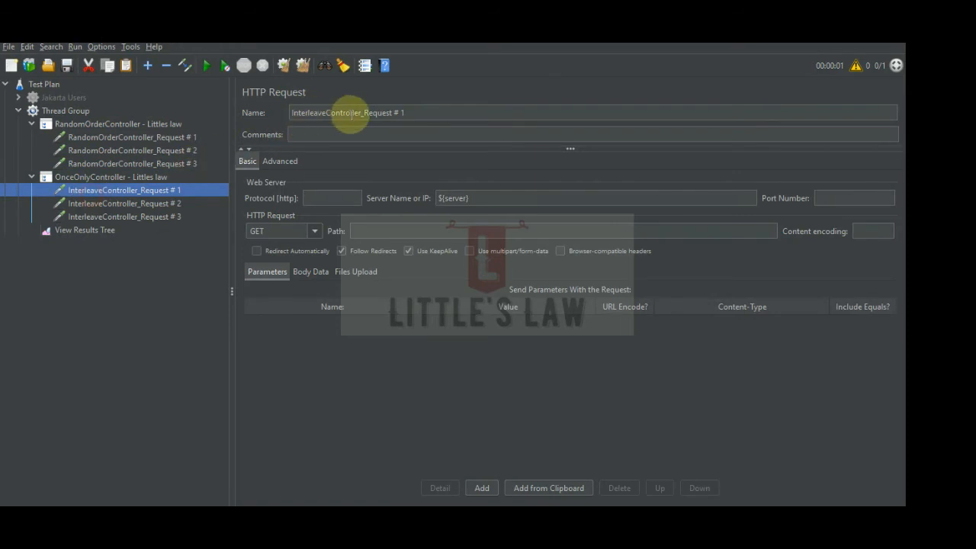
pyautogui.click(361, 112)
pyautogui.hotkey('shift', 'Home')
pyautogui.hotkey('ctrl', 'v')
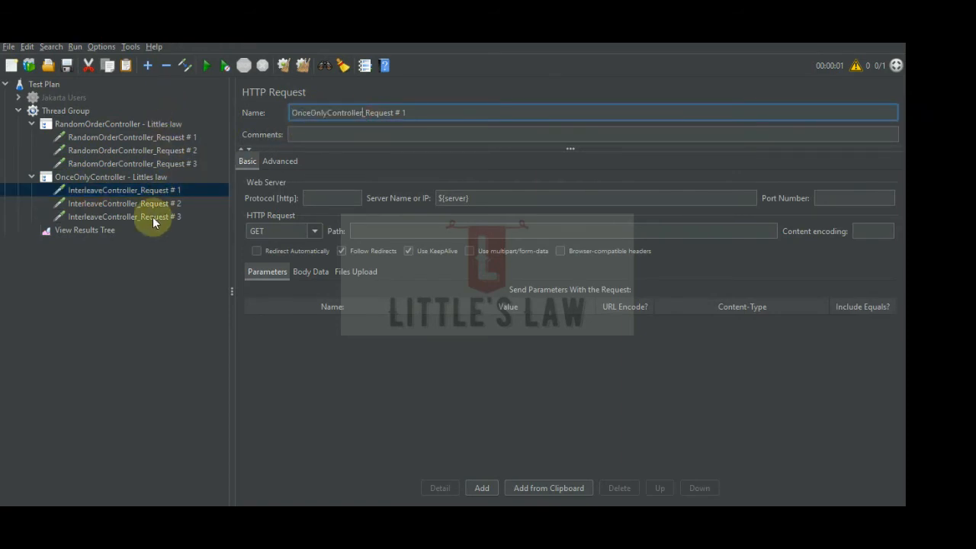
pyautogui.click(120, 201)
pyautogui.click(361, 112)
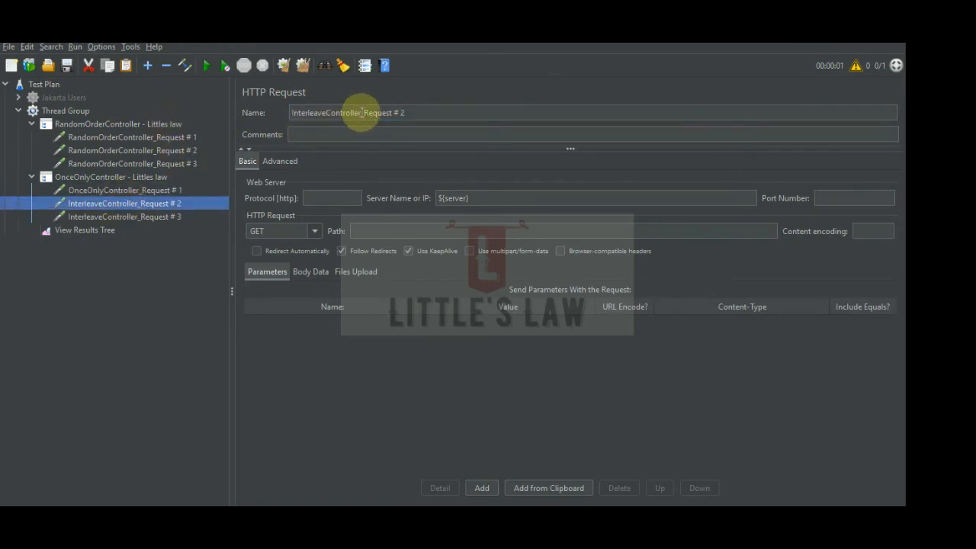
pyautogui.hotkey('shift', 'Home')
pyautogui.hotkey('ctrl', 'v')
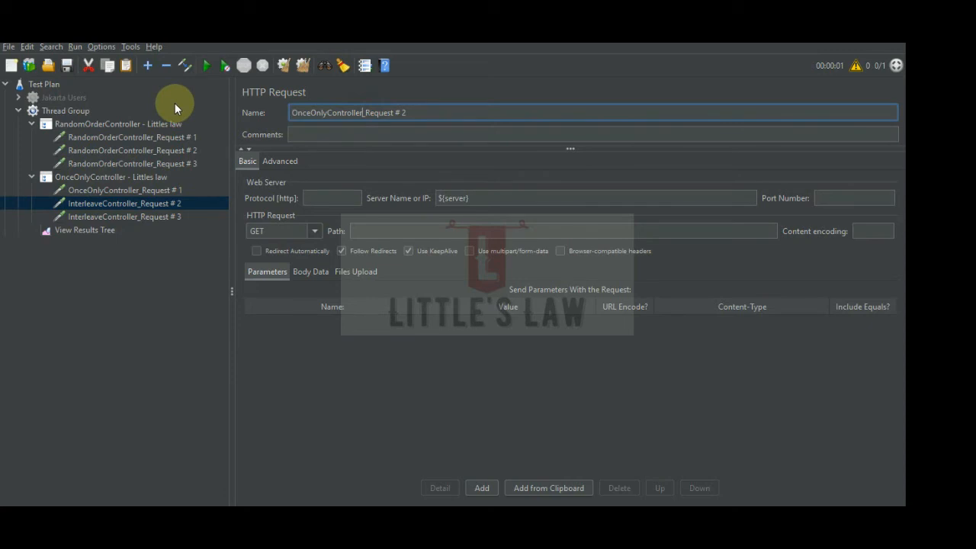
pyautogui.click(117, 217)
pyautogui.click(362, 112)
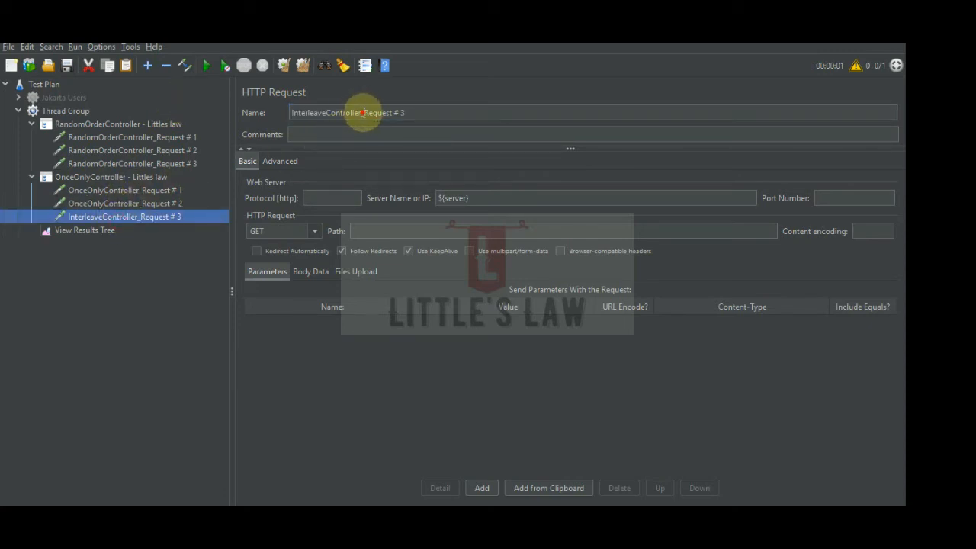
pyautogui.hotkey('shift', 'Home')
pyautogui.hotkey('ctrl', 'v')
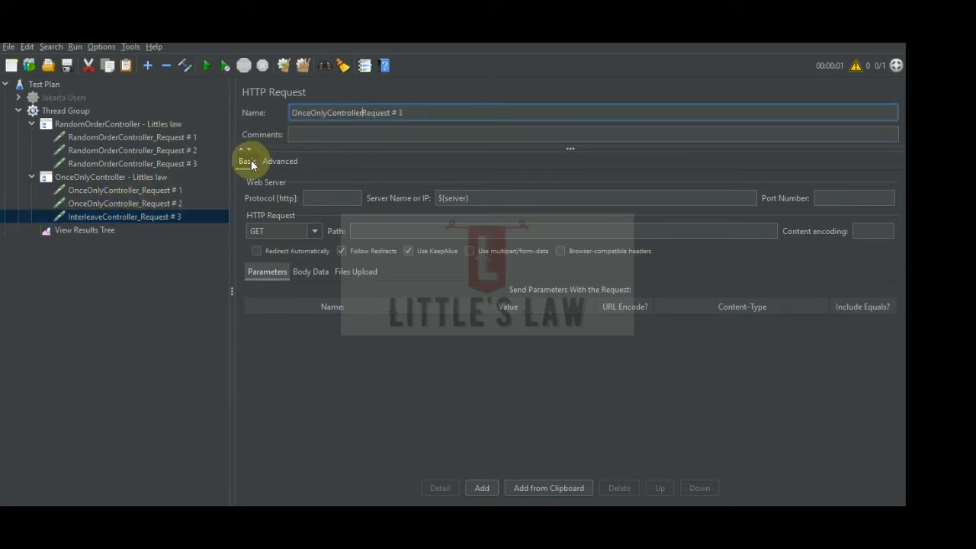
pyautogui.write('_')
# Set the Thread Group's loop count to 1
pyautogui.click(116, 129)
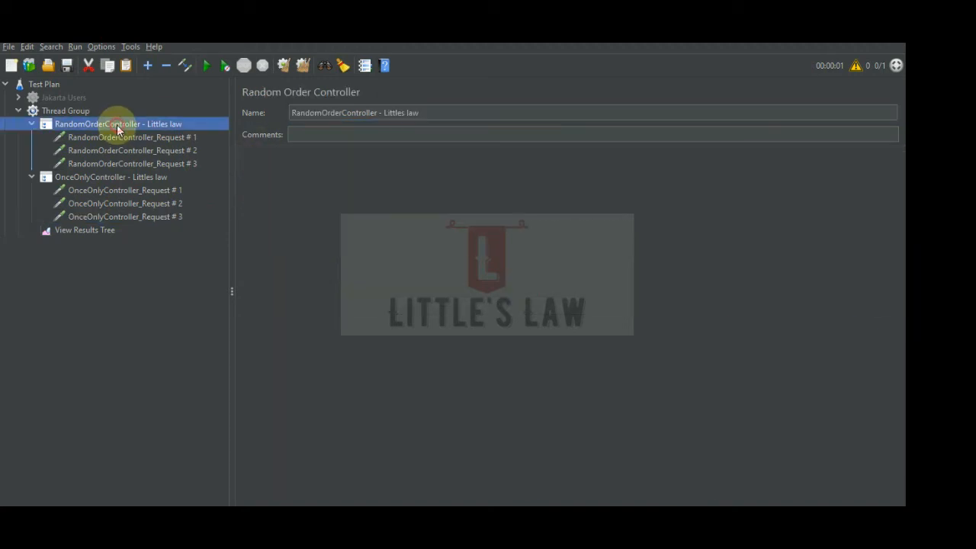
pyautogui.click(124, 175)
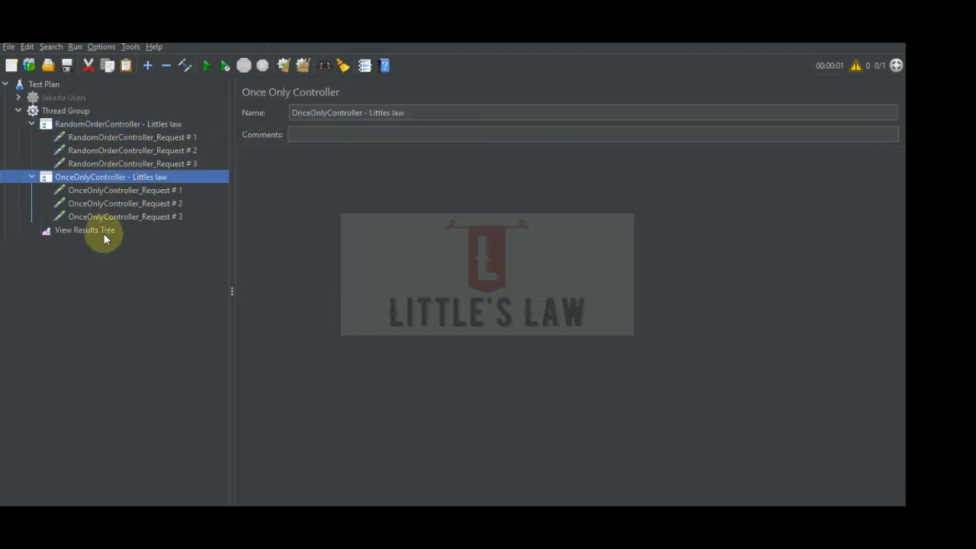
pyautogui.click(64, 109)
pyautogui.click(376, 263)
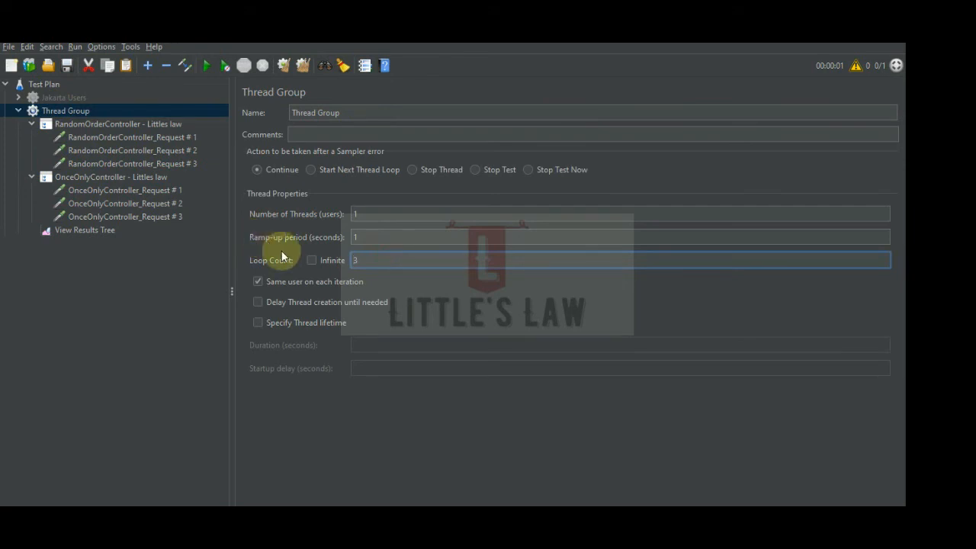
pyautogui.press('BackSpace')
pyautogui.write('1')
pyautogui.click(85, 254)
pyautogui.click(85, 231)
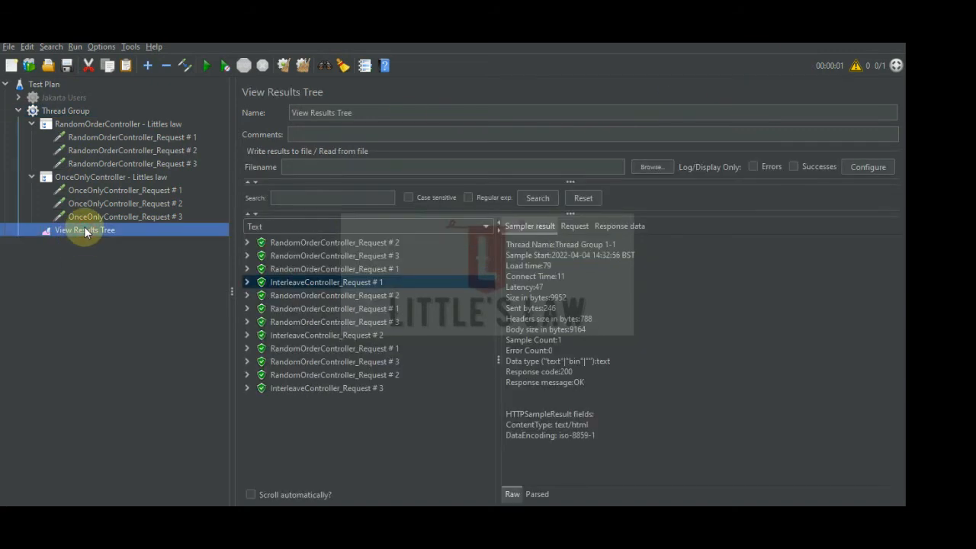
# Clear the earlier results in View Results Tree and run the test with one thread and one loop
pyautogui.click(65, 110)
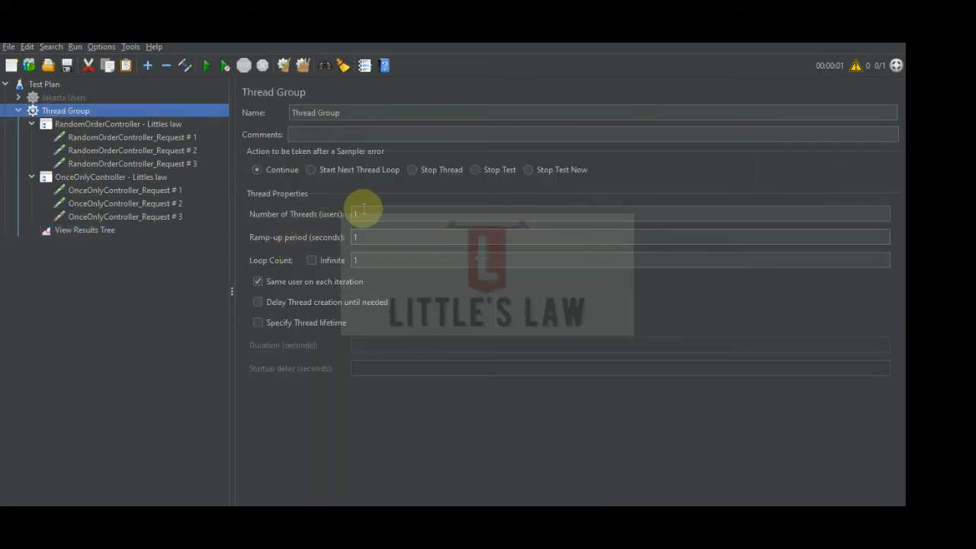
pyautogui.click(86, 231)
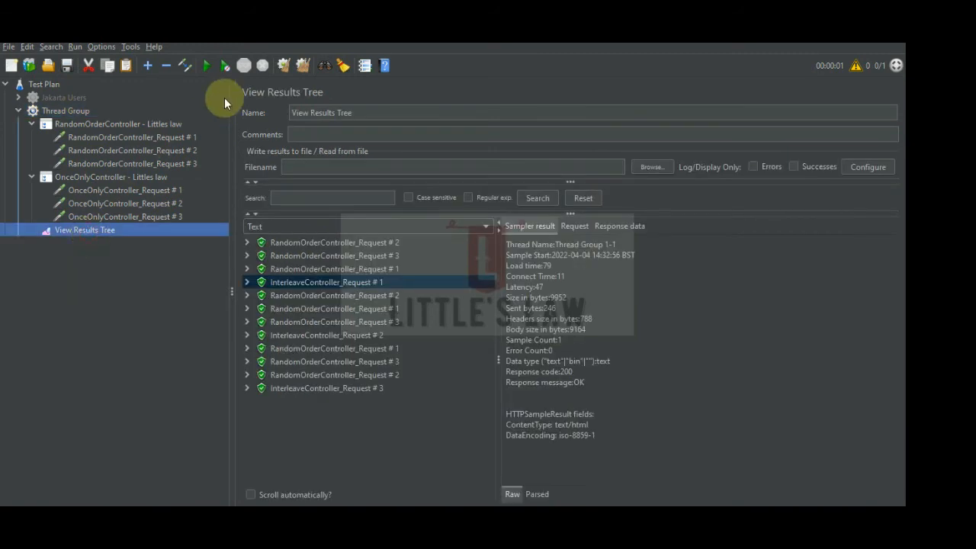
pyautogui.click(307, 66)
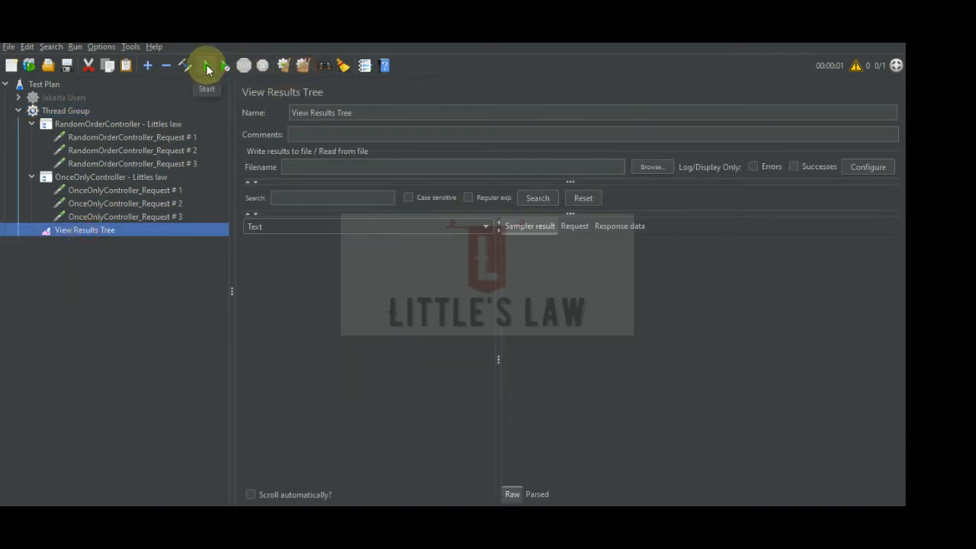
pyautogui.click(207, 68)
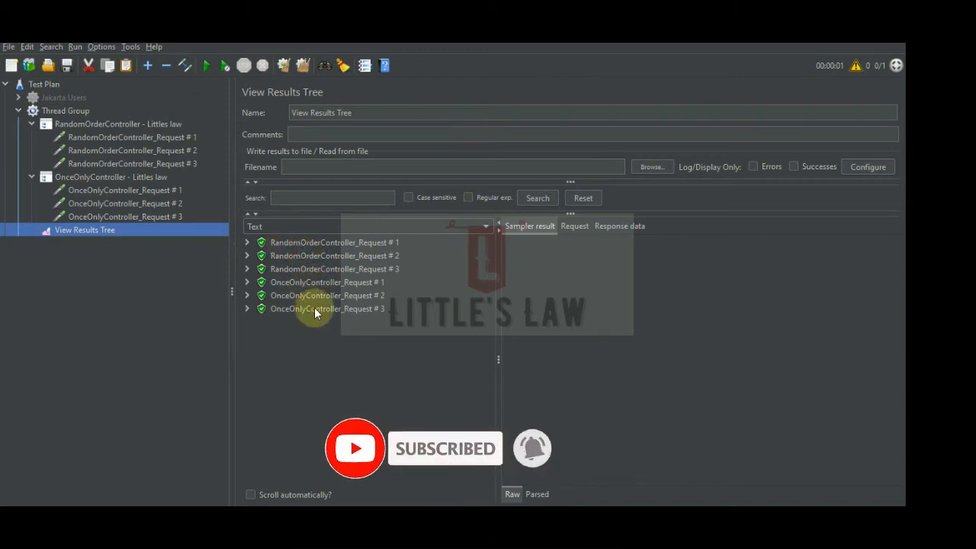
# Review the Thread Group's settings and the OnceOnlyController - Littles law element
pyautogui.click(70, 111)
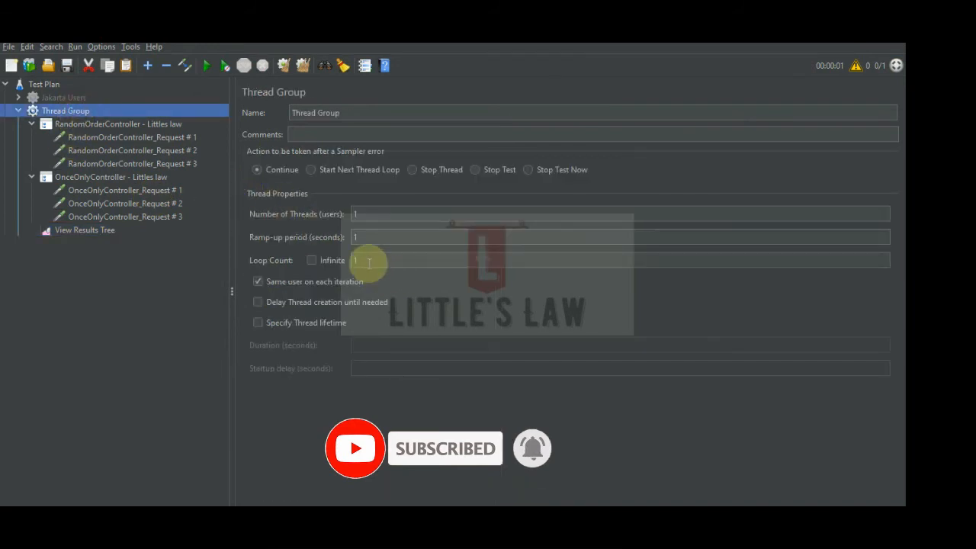
pyautogui.click(102, 178)
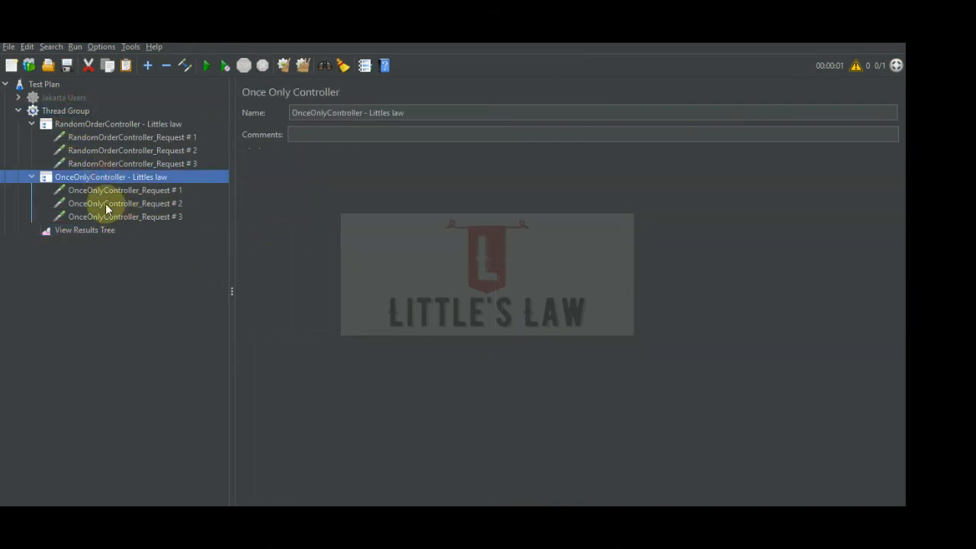
# Set the Thread Group's loop count to 2, then clear the earlier results in View Results Tree and run the test
pyautogui.click(87, 230)
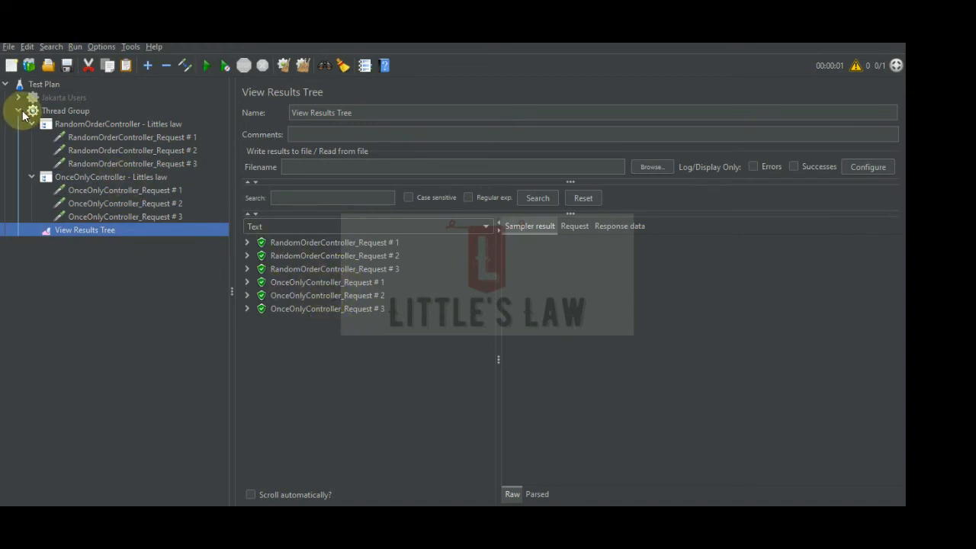
pyautogui.click(61, 110)
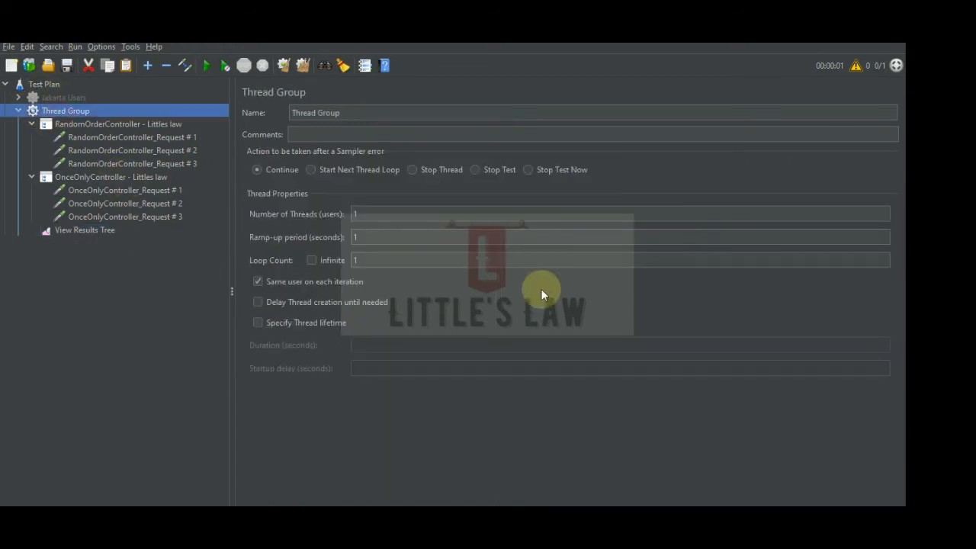
pyautogui.click(380, 260)
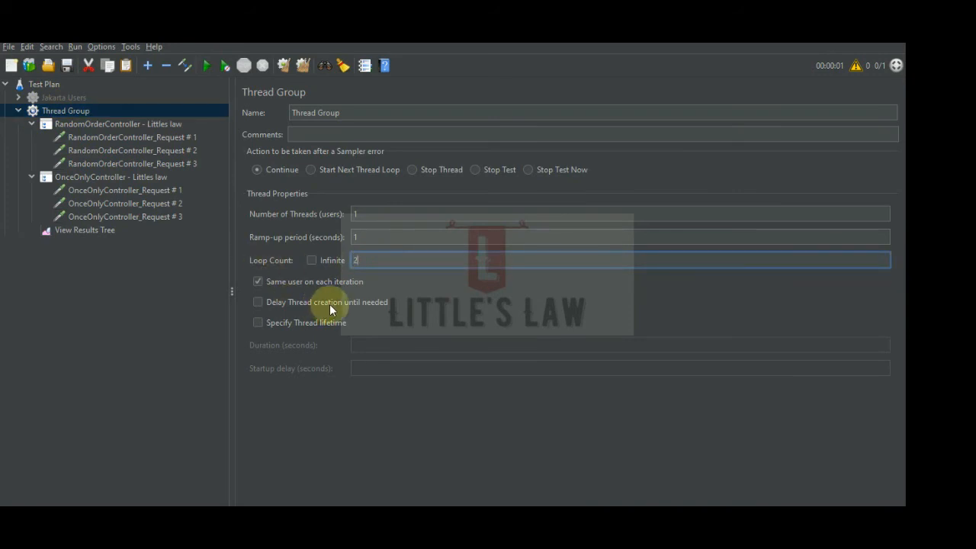
pyautogui.click(81, 231)
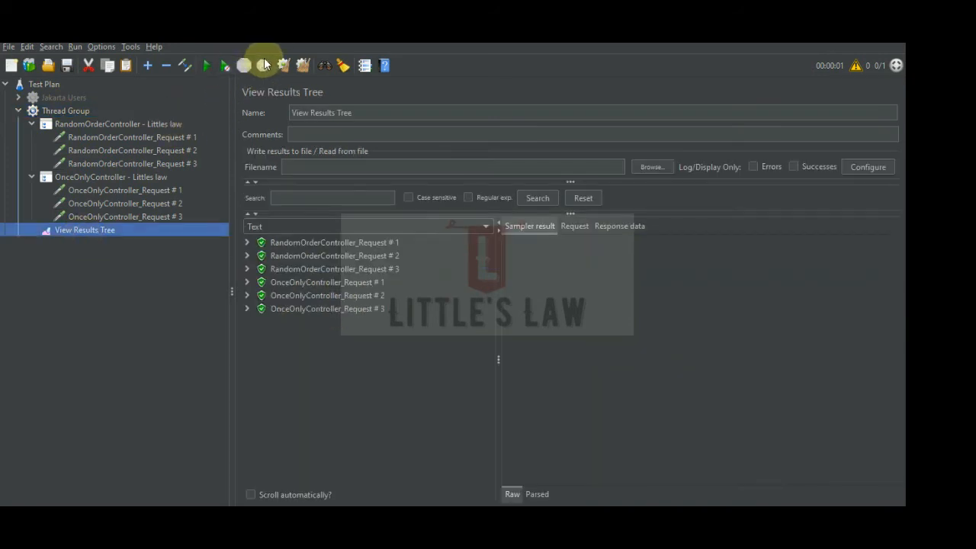
pyautogui.click(298, 69)
pyautogui.click(206, 66)
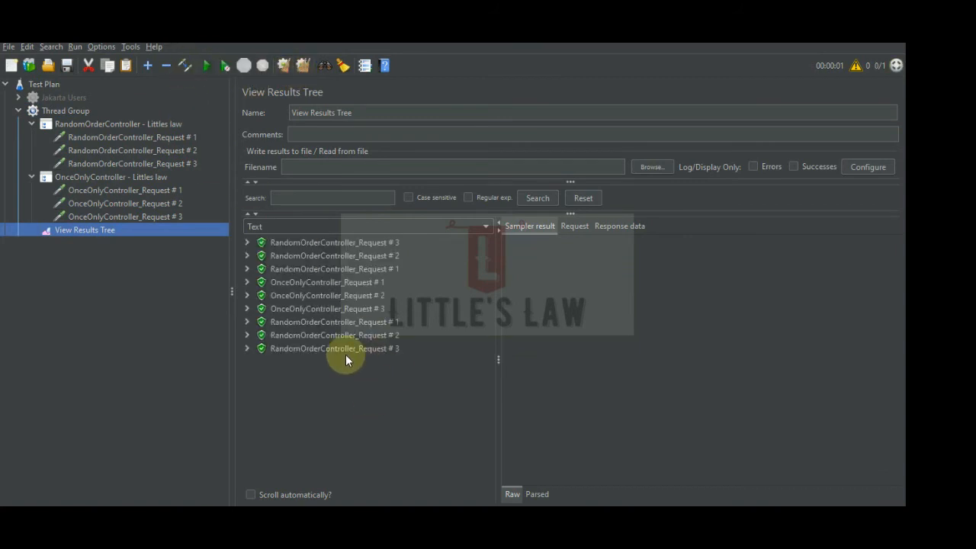
# Examine the sampler results in execution order, comparing the RandomOrderController requests with the OnceOnlyController requests across both loops
pyautogui.click(347, 243)
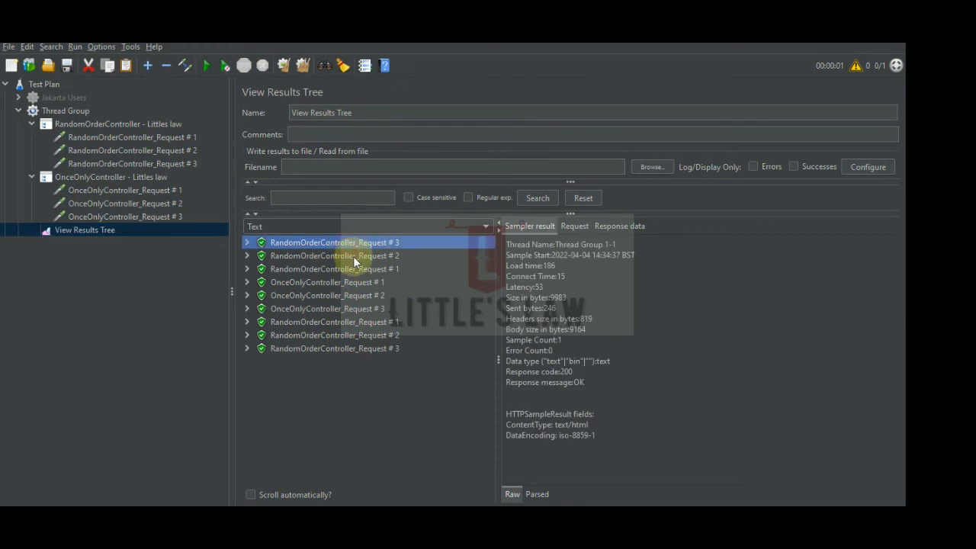
pyautogui.click(353, 256)
pyautogui.click(360, 269)
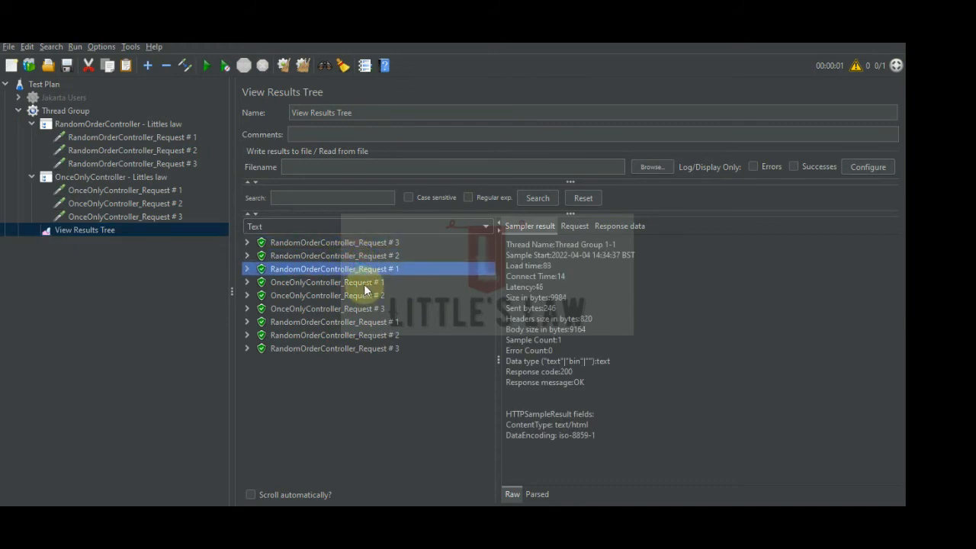
pyautogui.click(357, 282)
pyautogui.click(362, 296)
pyautogui.click(361, 310)
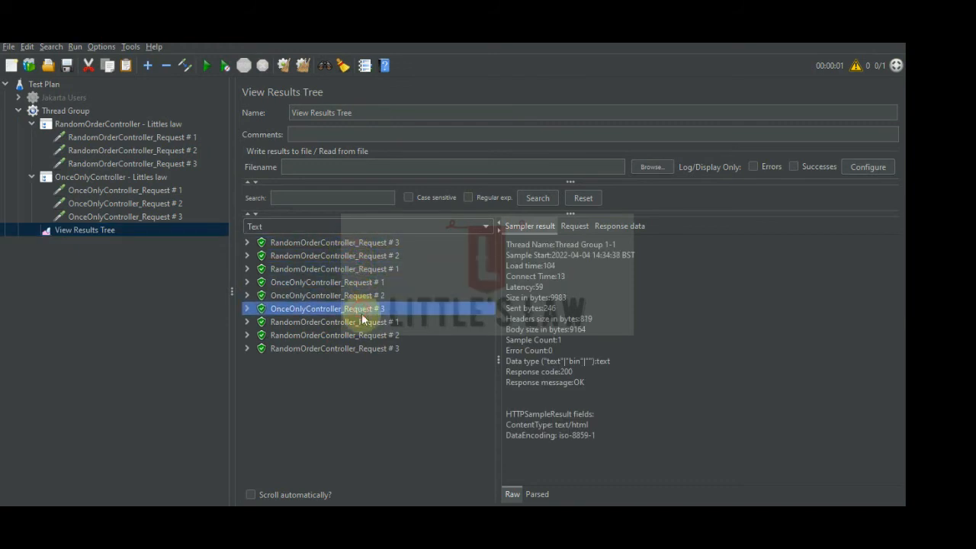
pyautogui.click(364, 323)
pyautogui.click(369, 335)
pyautogui.click(374, 349)
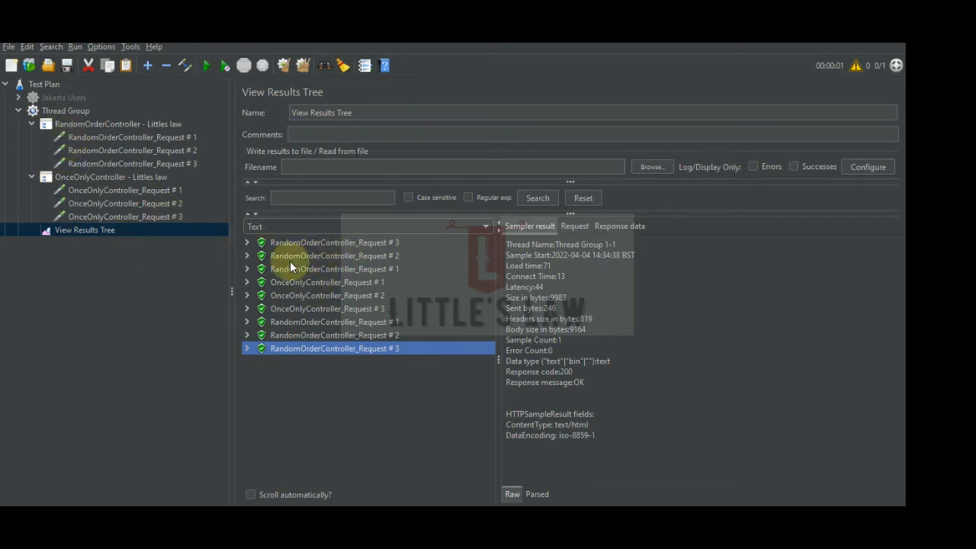
# Change the OnceOnlyController - Littles law element into a Random Controller
pyautogui.click(91, 178)
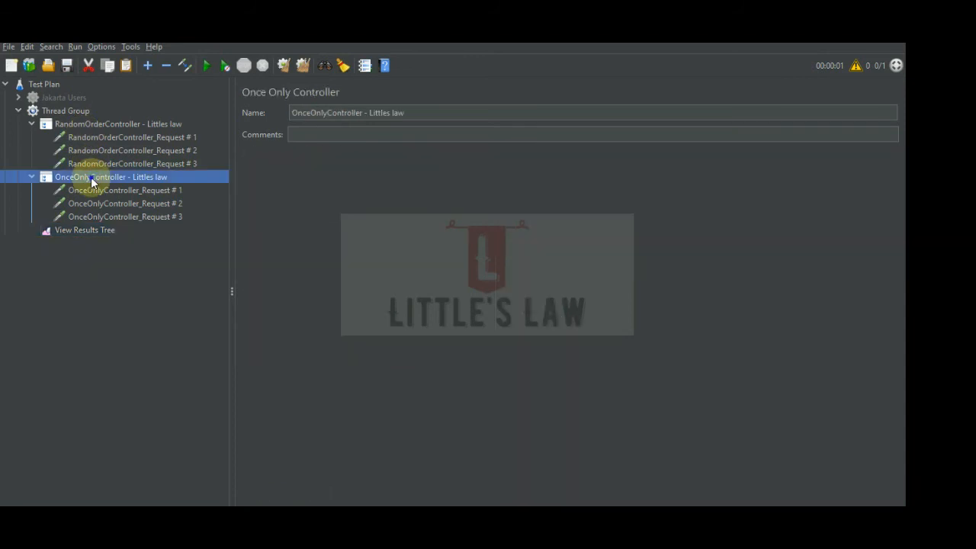
pyautogui.rightClick(91, 177)
pyautogui.moveTo(202, 227)
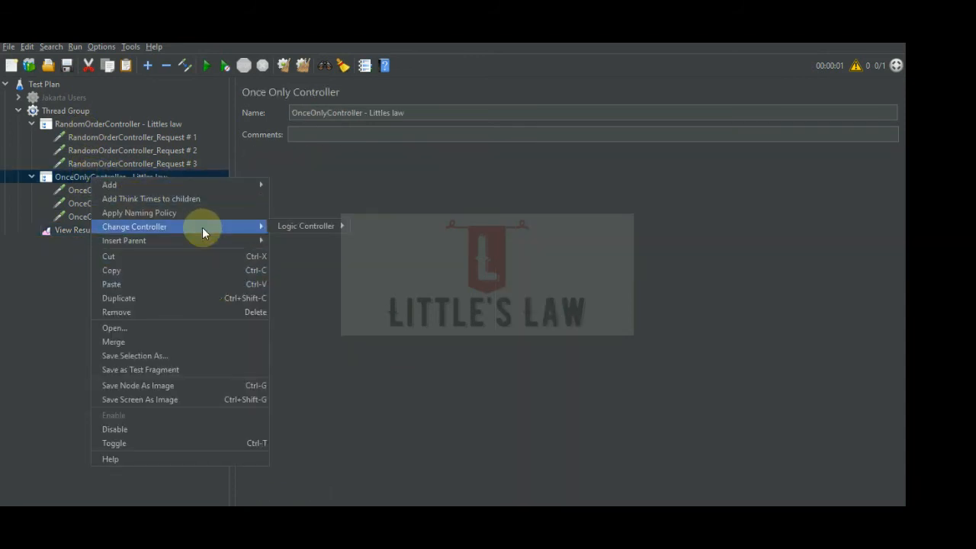
pyautogui.moveTo(296, 225)
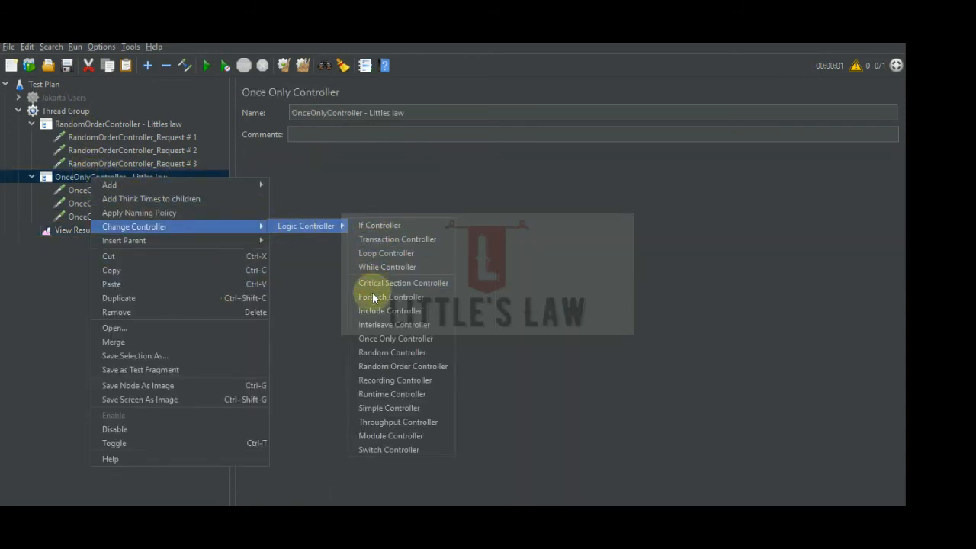
pyautogui.click(381, 352)
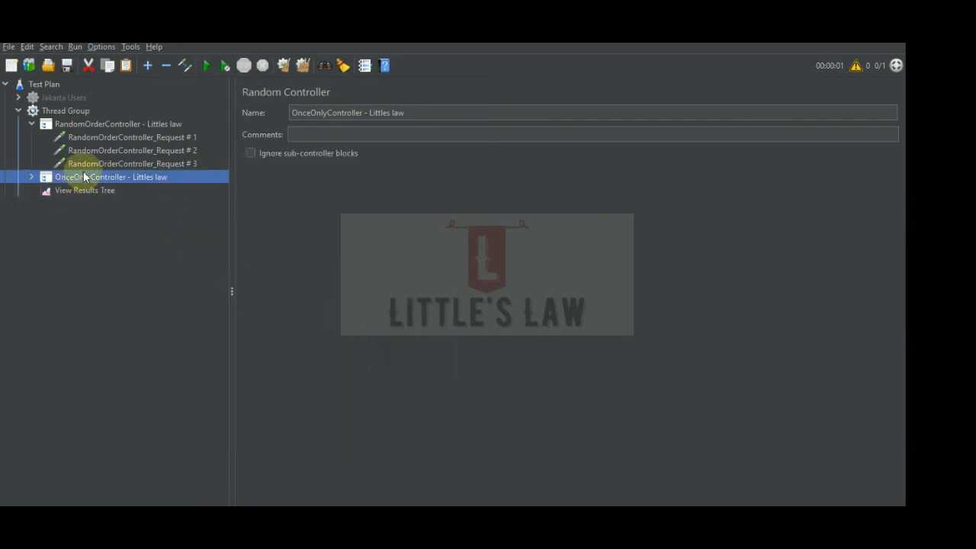
# Rename the Random Controller as "RandomController - Littles law"
pyautogui.click(361, 114)
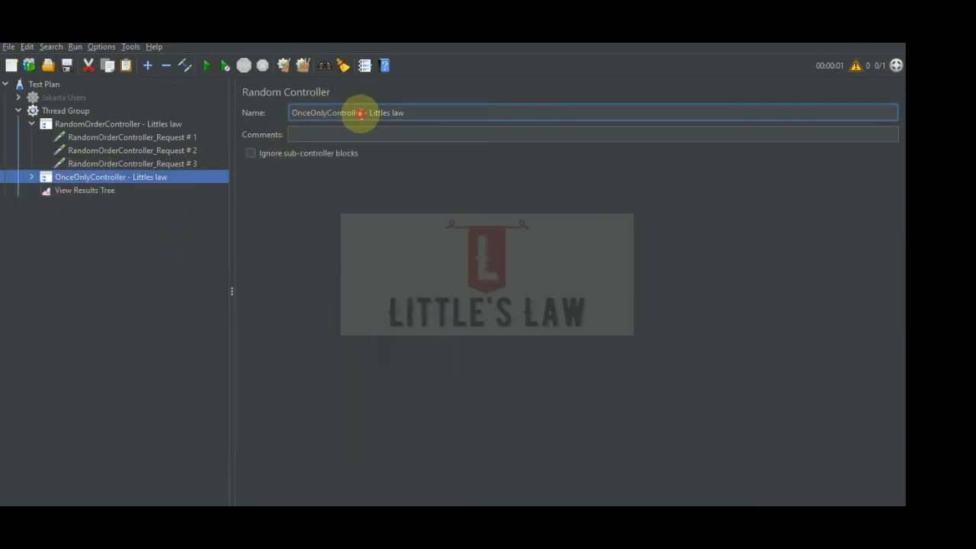
pyautogui.moveTo(361, 112); pyautogui.dragTo(115, 78)
pyautogui.write('Ran')
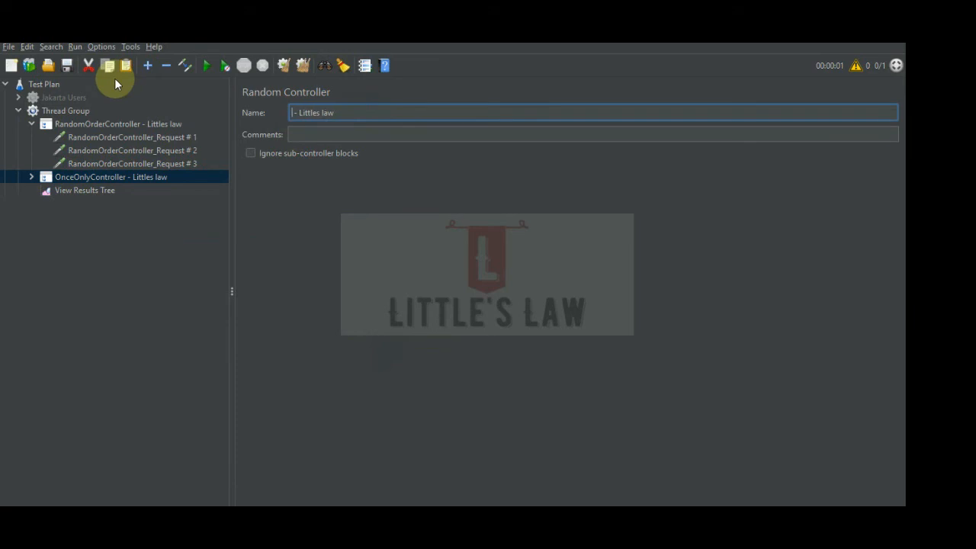
pyautogui.write('domController')
# Copy "RandomController" from the controller's name and use it to replace the OnceOnlyController prefix in its Request # 1 name
pyautogui.hotkey('shift', 'Home')
pyautogui.hotkey('ctrl', 'c')
pyautogui.click(29, 176)
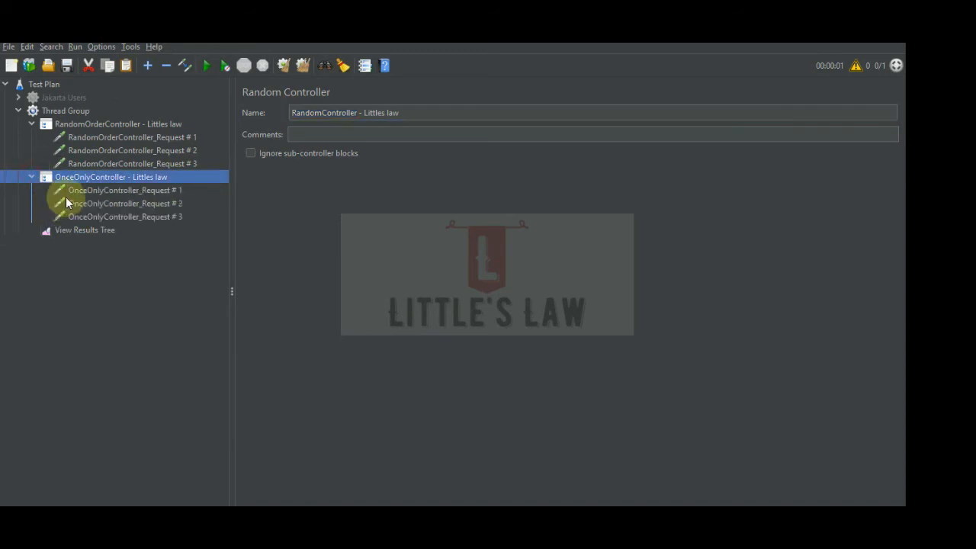
pyautogui.click(65, 190)
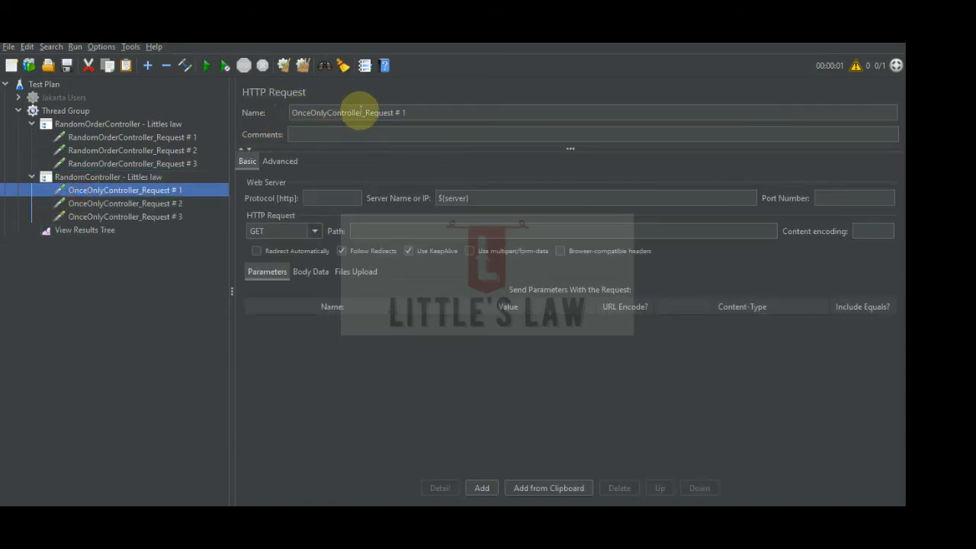
pyautogui.click(362, 113)
pyautogui.hotkey('shift', 'Home')
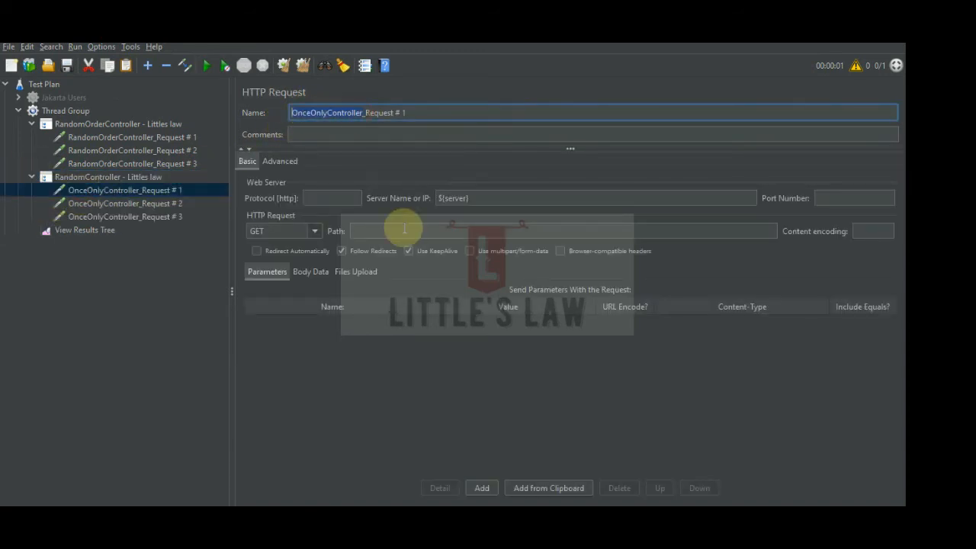
pyautogui.hotkey('ctrl', 'v')
# Replace the OnceOnlyController prefix with "RandomController" in the names of HTTP requests # 2 and # 3
pyautogui.click(122, 203)
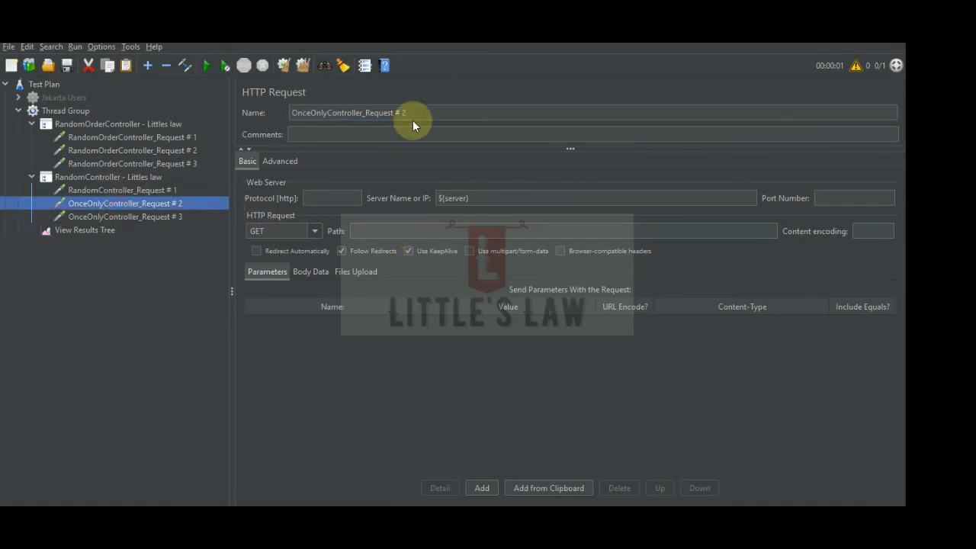
pyautogui.click(361, 113)
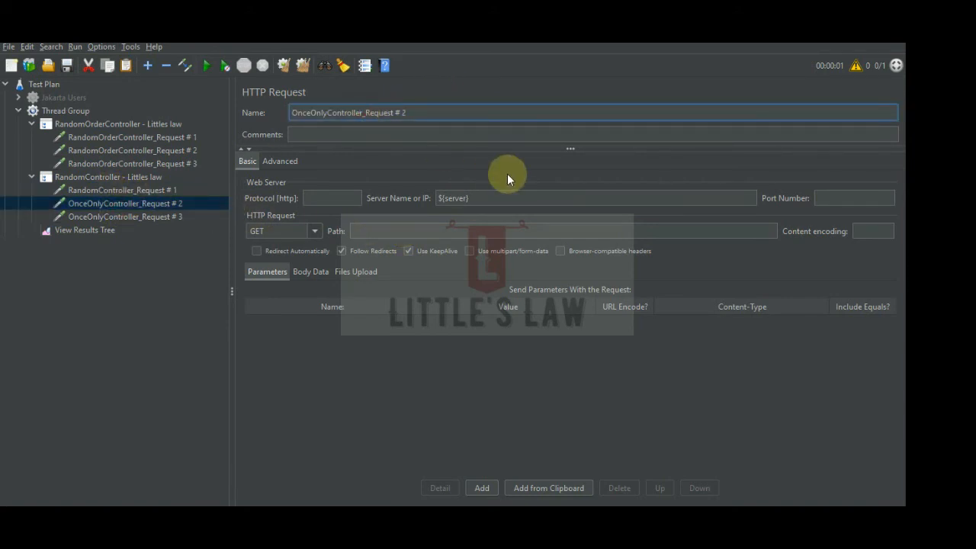
pyautogui.hotkey('shift', 'Home')
pyautogui.hotkey('ctrl', 'v')
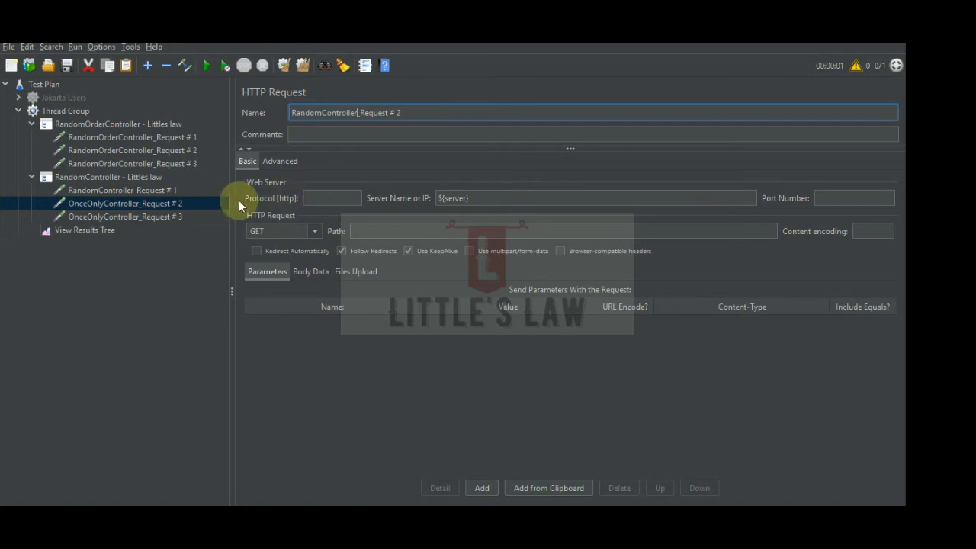
pyautogui.click(150, 220)
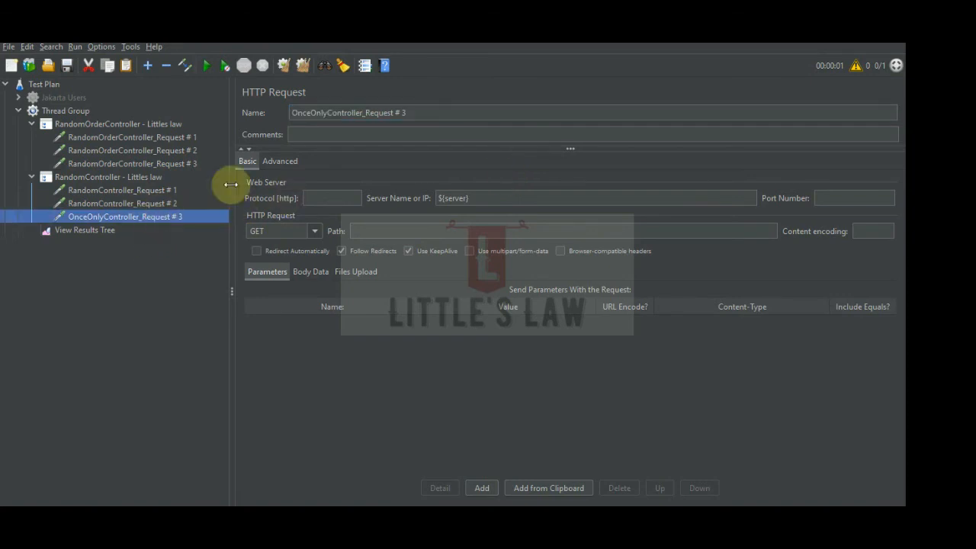
pyautogui.click(363, 113)
pyautogui.press('Left')
pyautogui.hotkey('shift', 'Home')
pyautogui.hotkey('ctrl', 'v')
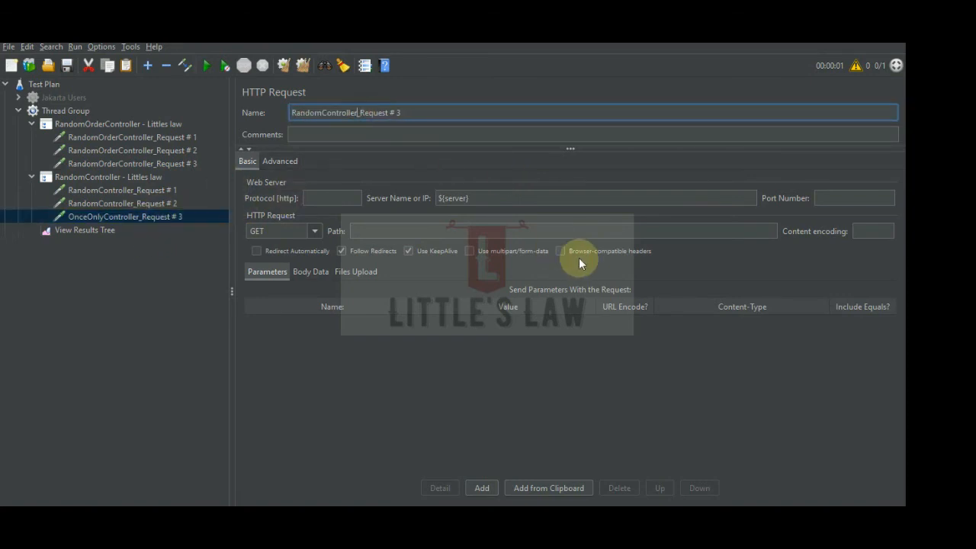
# Set the Thread Group's loop count to 1
pyautogui.click(91, 232)
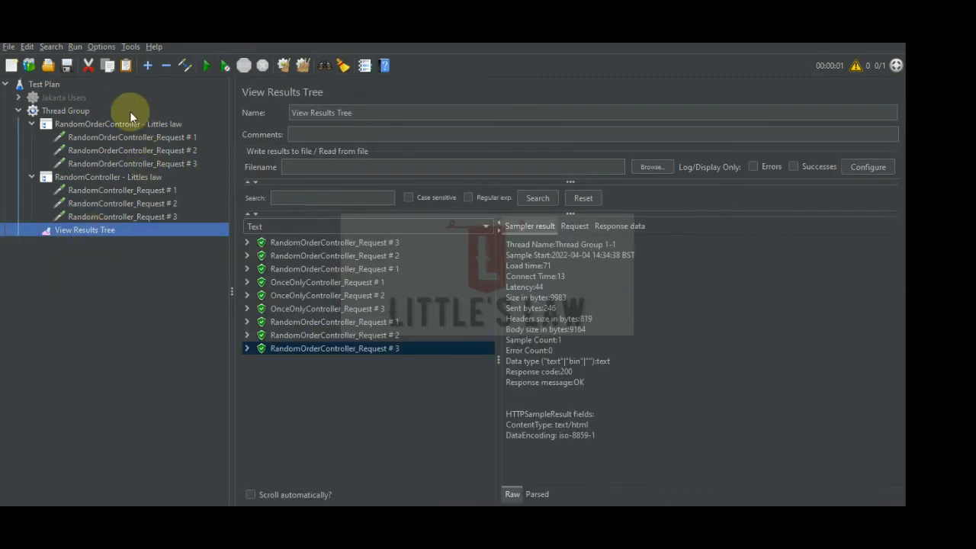
pyautogui.click(66, 111)
pyautogui.click(364, 260)
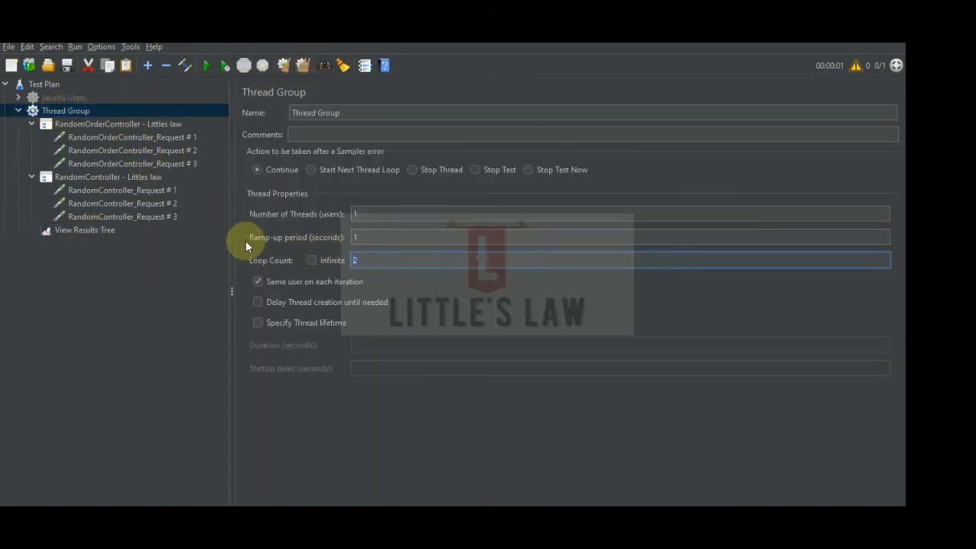
pyautogui.press('BackSpace')
pyautogui.write('1')
# Run the test with a cleared View Results Tree and inspect each RandomOrderController and RandomController sampler result
pyautogui.click(74, 232)
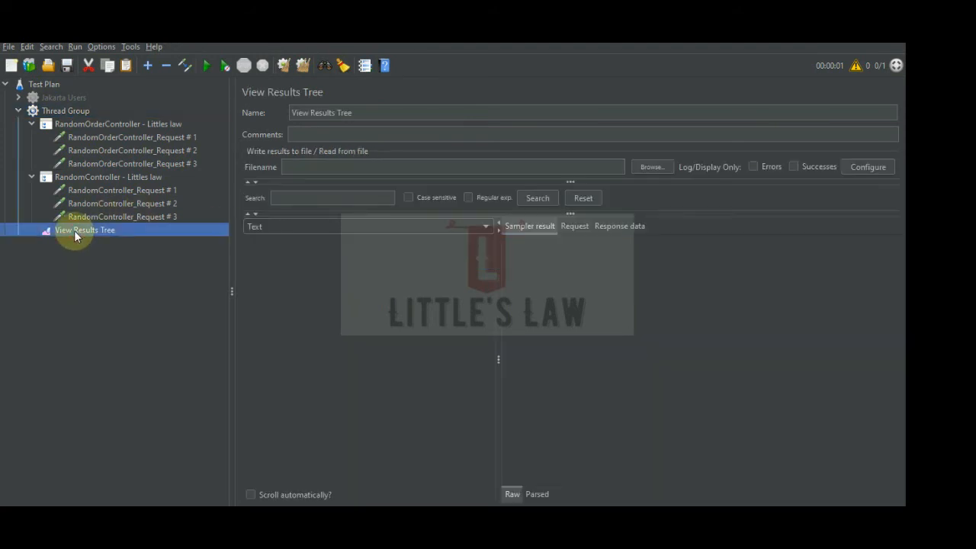
pyautogui.click(116, 177)
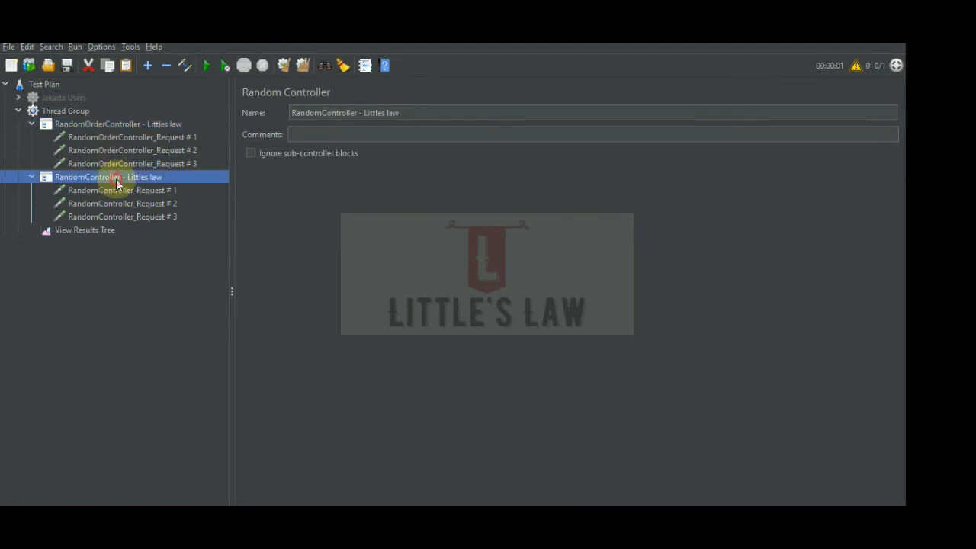
pyautogui.click(86, 230)
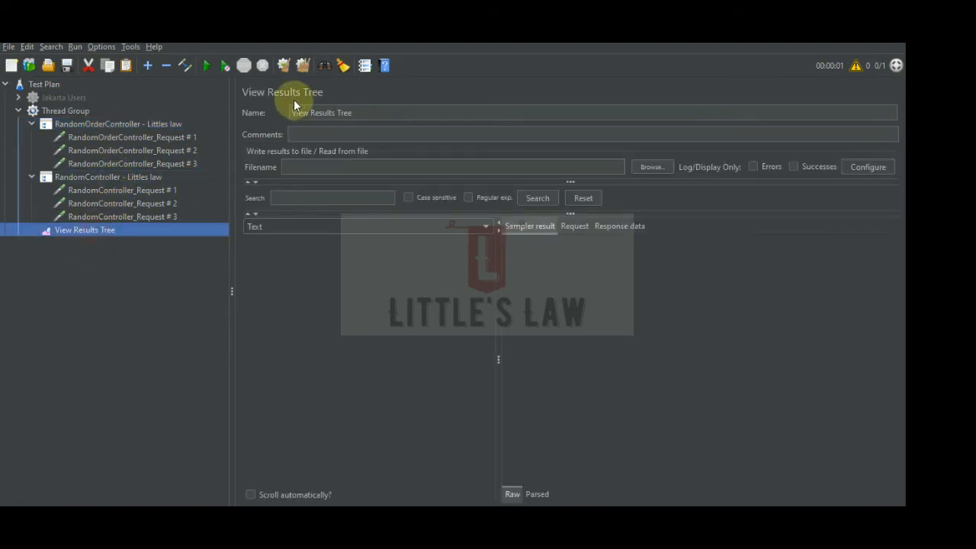
pyautogui.click(208, 67)
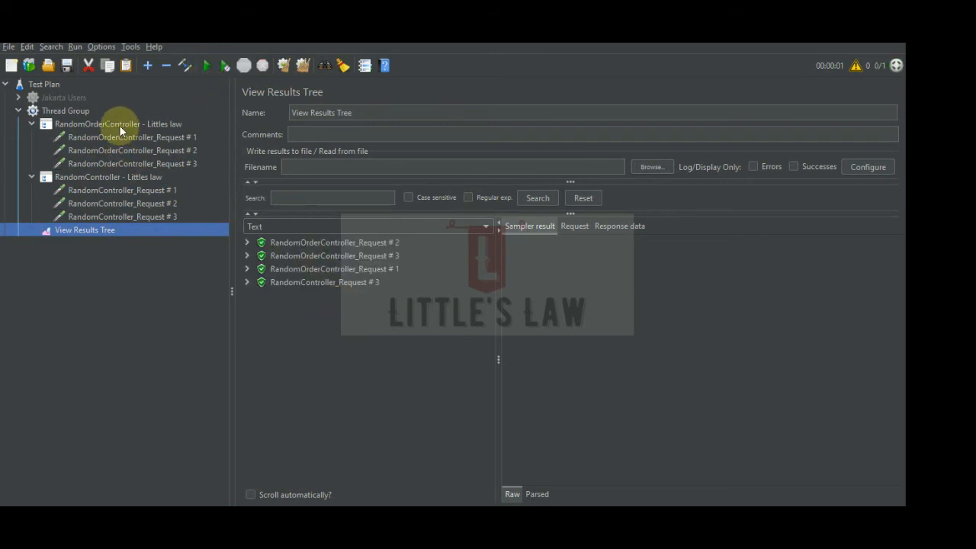
pyautogui.click(337, 242)
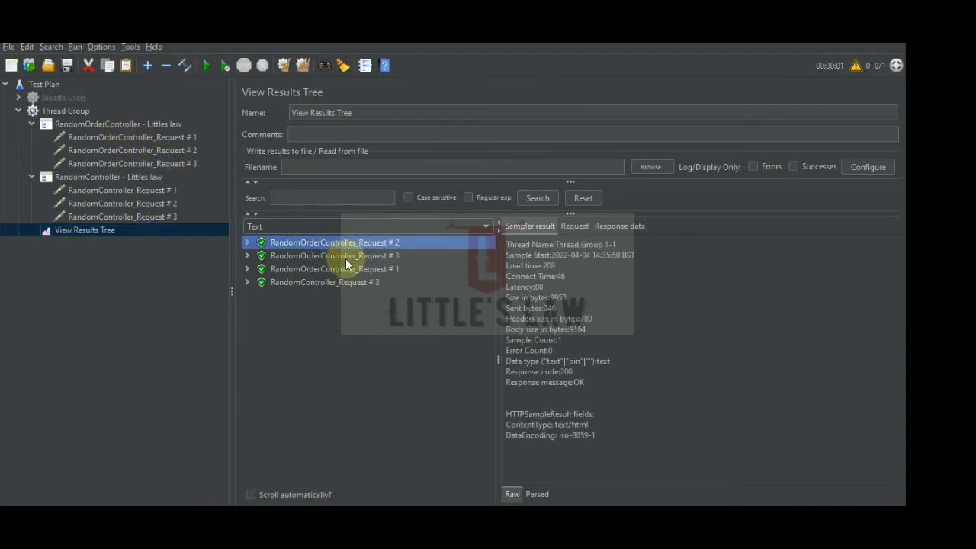
pyautogui.click(346, 259)
pyautogui.click(350, 269)
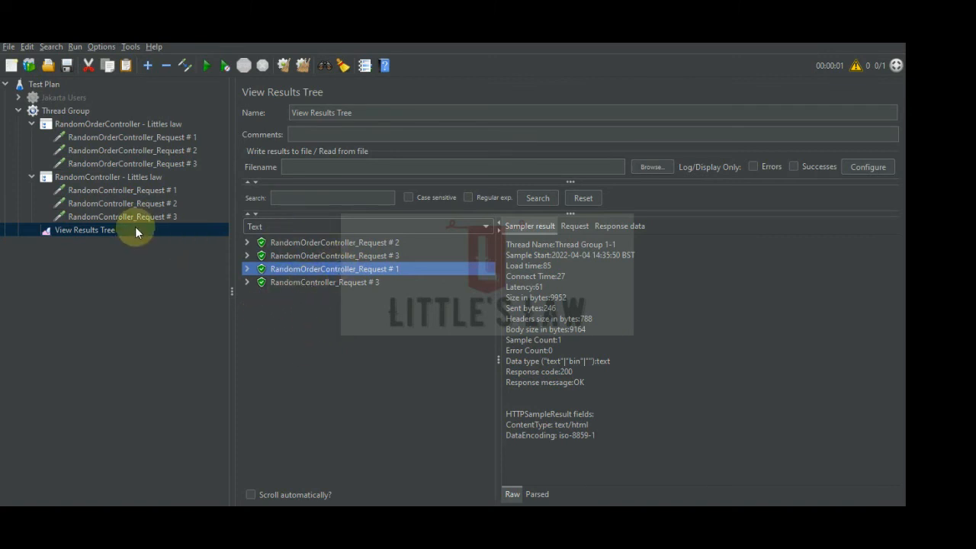
pyautogui.click(306, 282)
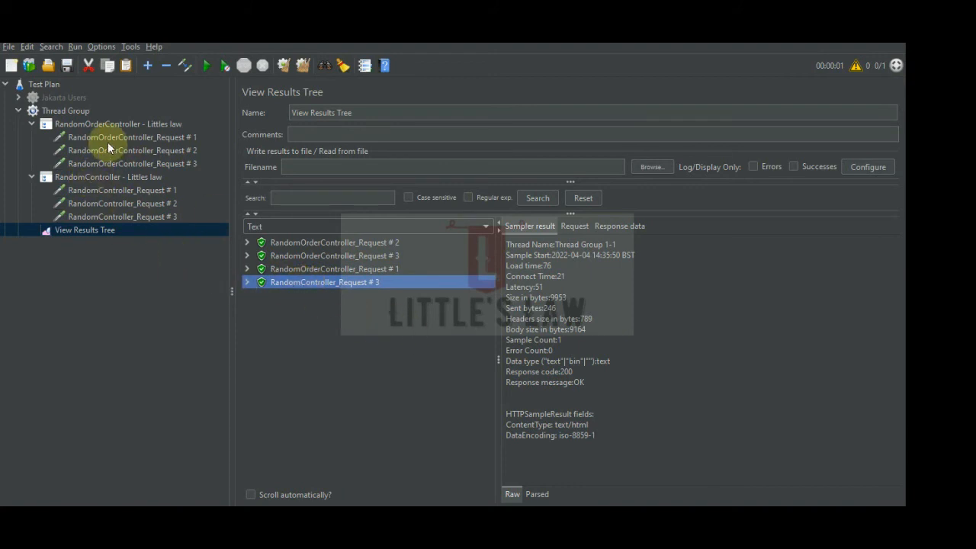
# Set the Thread Group's loop count to 2 and return to View Results Tree
pyautogui.click(68, 111)
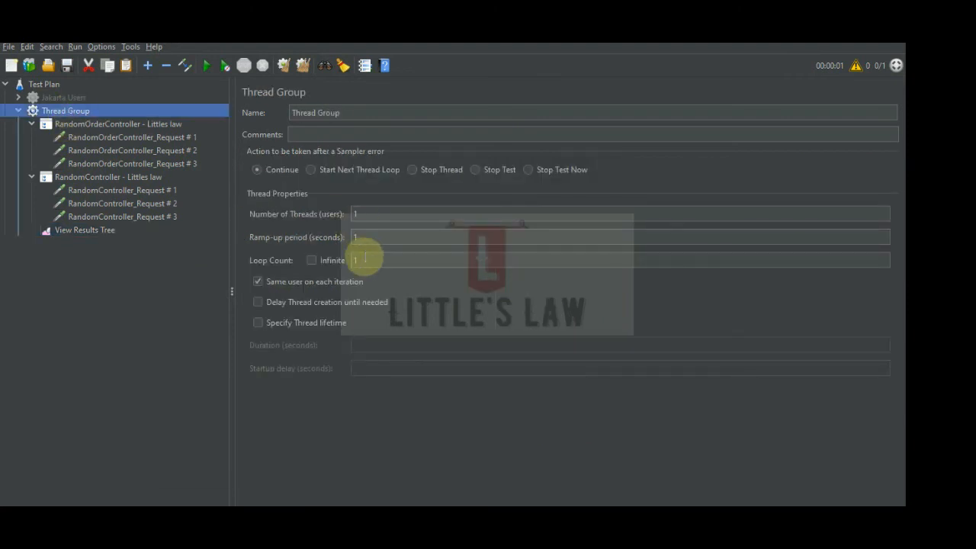
pyautogui.click(366, 260)
pyautogui.write('2')
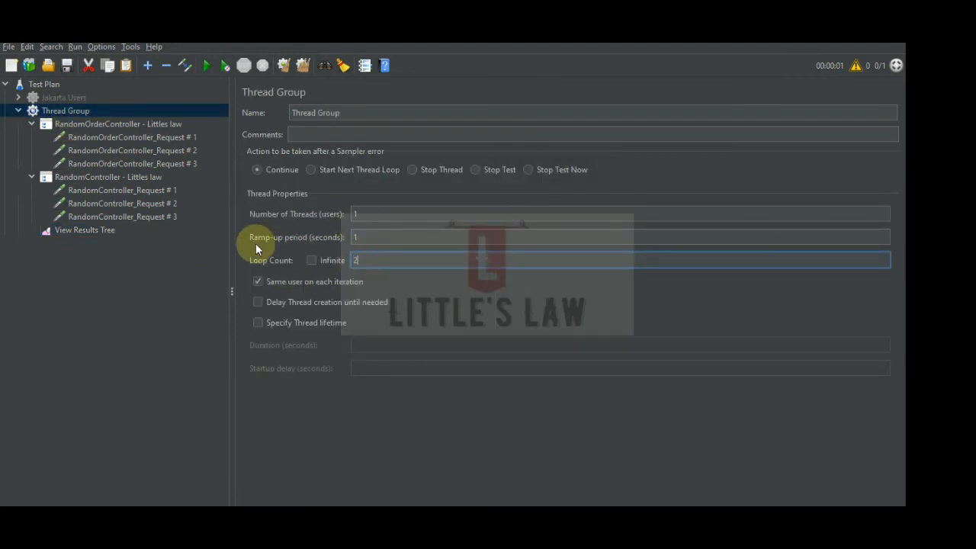
pyautogui.click(114, 230)
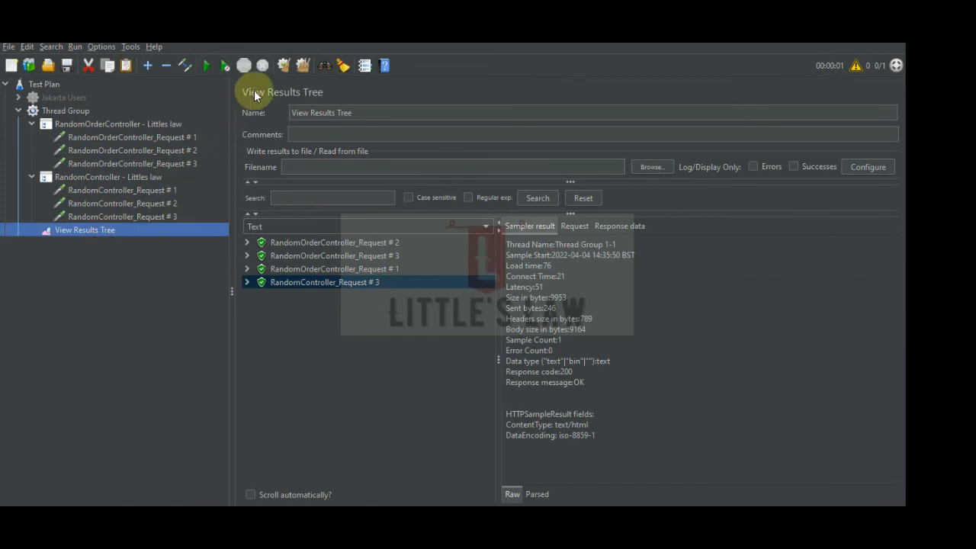
# Run the test with cleared results and inspect sampler results of the RandomOrderController and RandomController requests across both loops
pyautogui.click(302, 67)
pyautogui.click(207, 67)
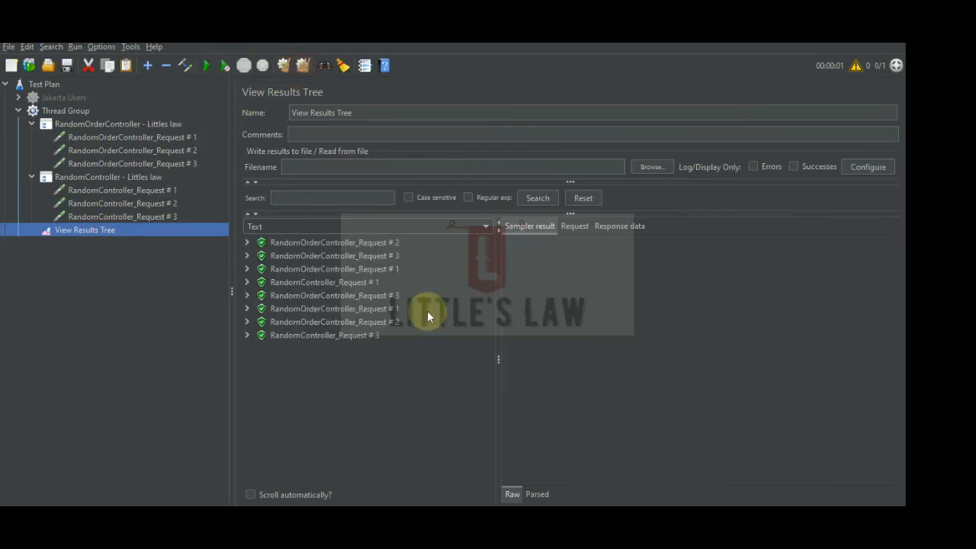
pyautogui.click(377, 241)
pyautogui.click(384, 256)
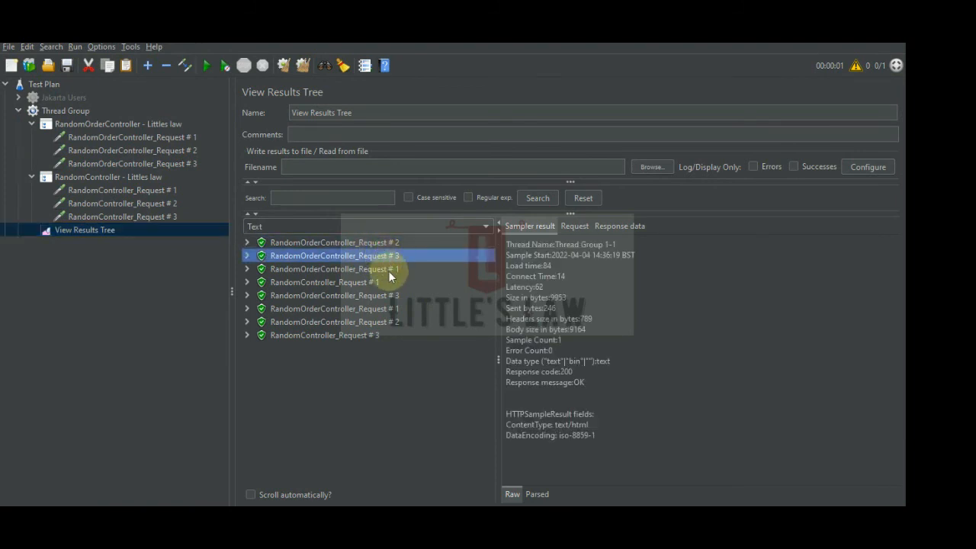
pyautogui.click(388, 270)
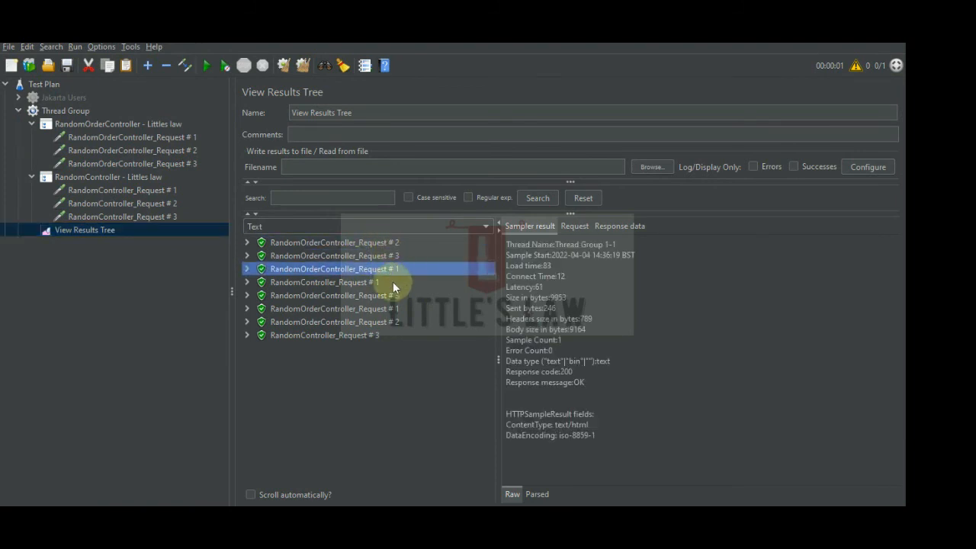
pyautogui.click(362, 284)
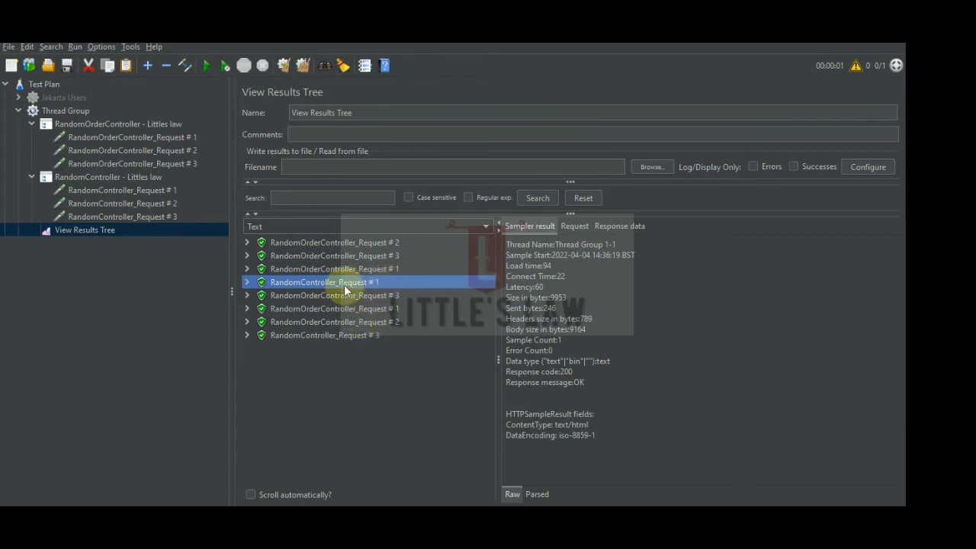
pyautogui.click(369, 335)
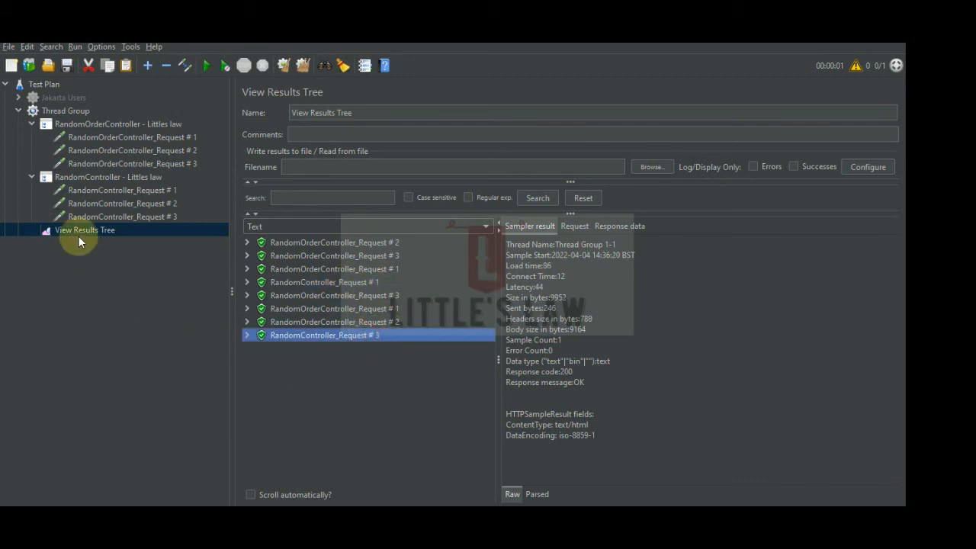
# Set the Thread Group's loop count to 3 and return to View Results Tree
pyautogui.click(60, 113)
pyautogui.click(370, 261)
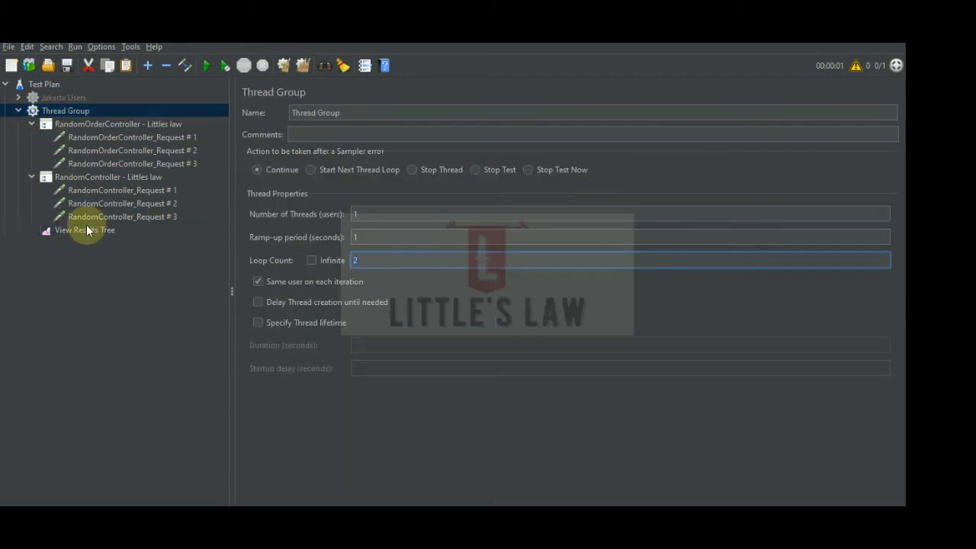
pyautogui.write('3')
pyautogui.click(85, 230)
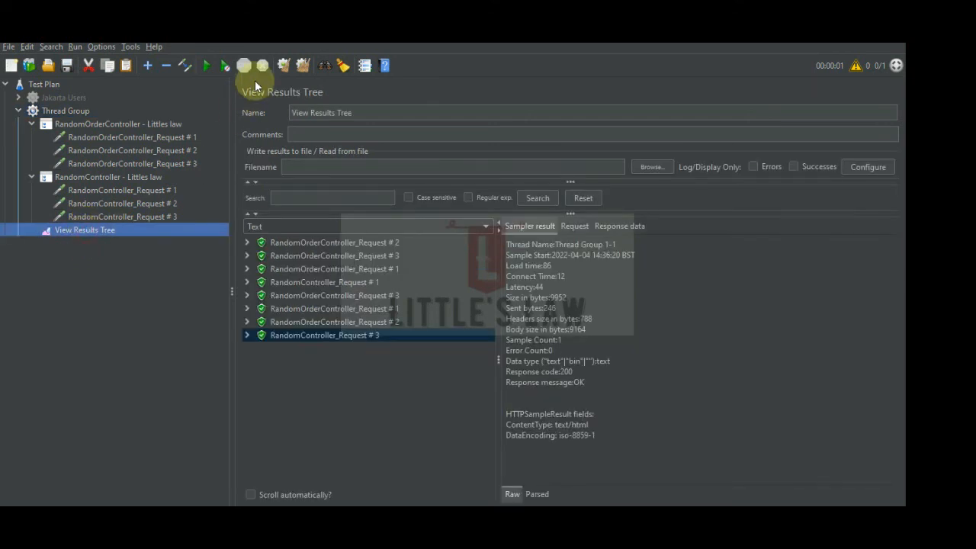
# Clear the old results, run the test and inspect the RandomController request executed in each of the three loops
pyautogui.click(303, 66)
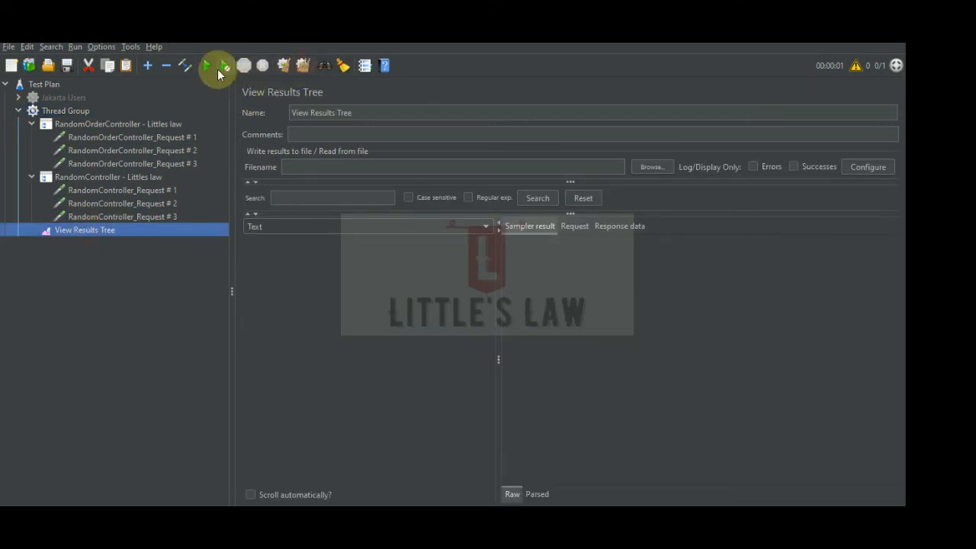
pyautogui.click(205, 65)
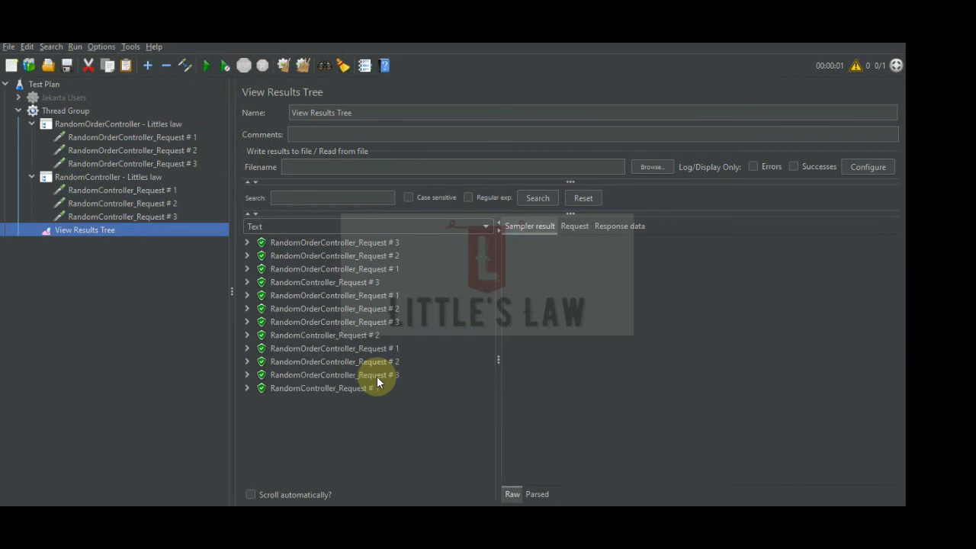
pyautogui.click(372, 280)
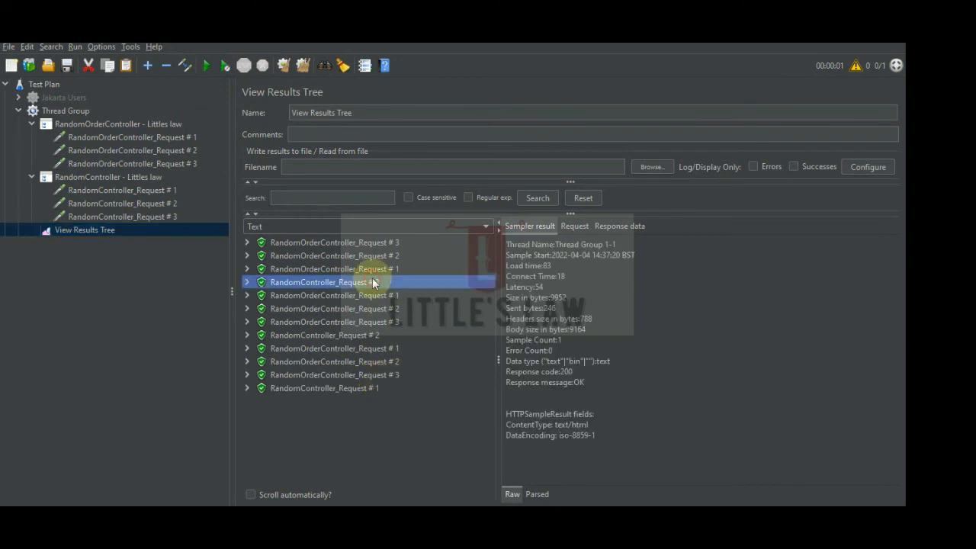
pyautogui.click(349, 334)
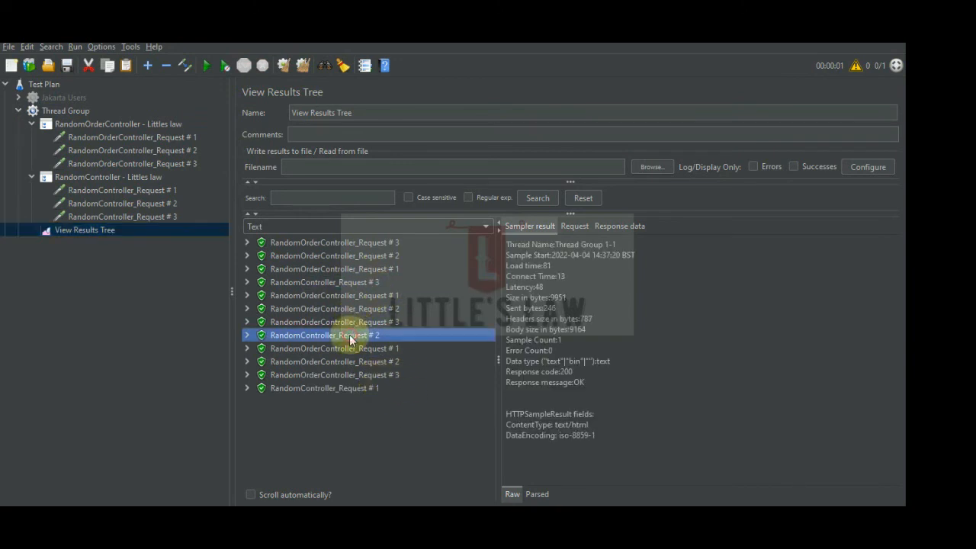
pyautogui.click(357, 390)
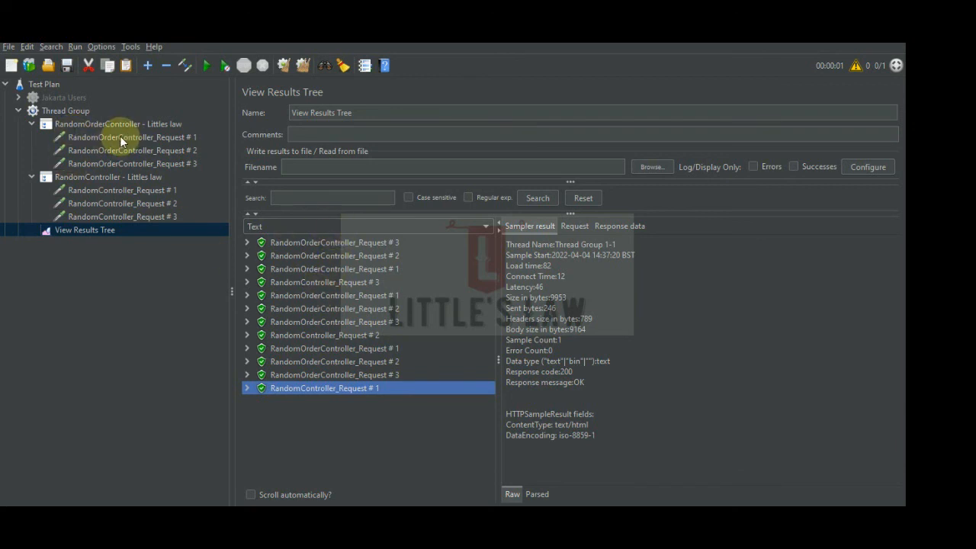
# Change the Random Controller to a Loop Controller and rename it "LoopController - Littles law"
pyautogui.click(97, 180)
pyautogui.rightClick(97, 180)
pyautogui.moveTo(180, 230)
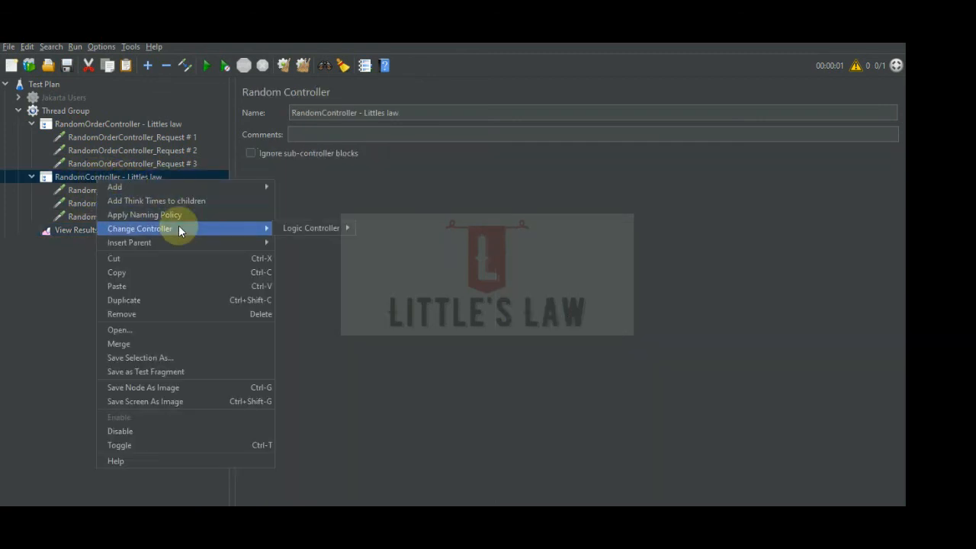
pyautogui.moveTo(318, 228)
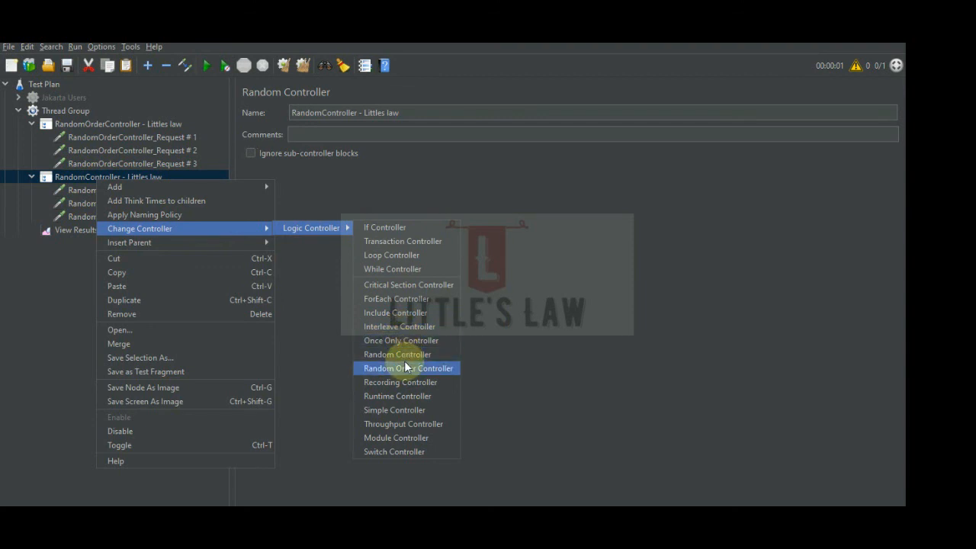
pyautogui.click(395, 256)
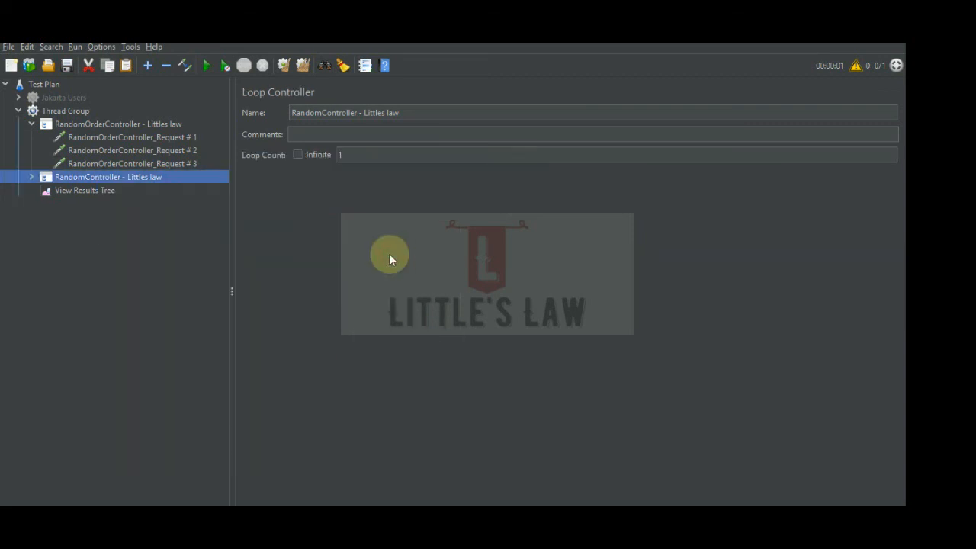
pyautogui.doubleClick(319, 115)
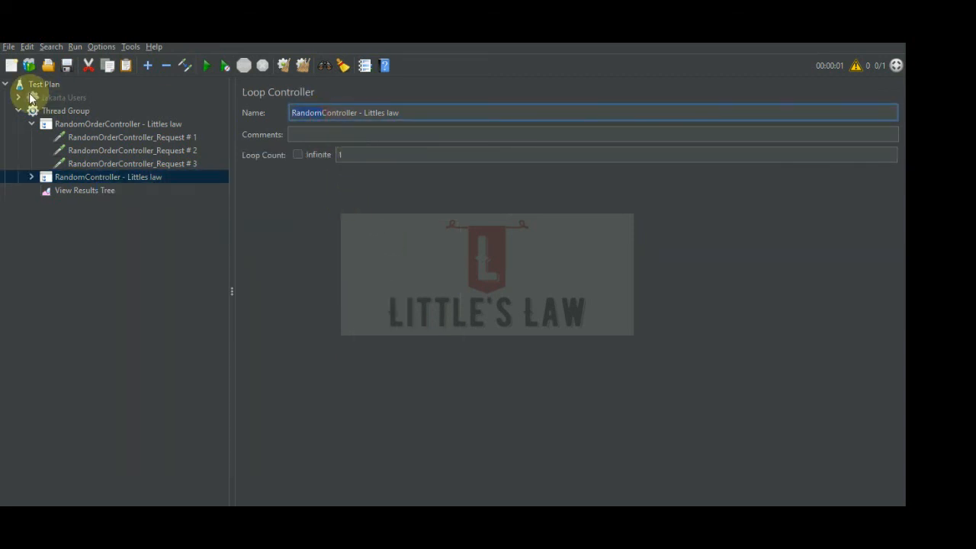
pyautogui.write('Loop')
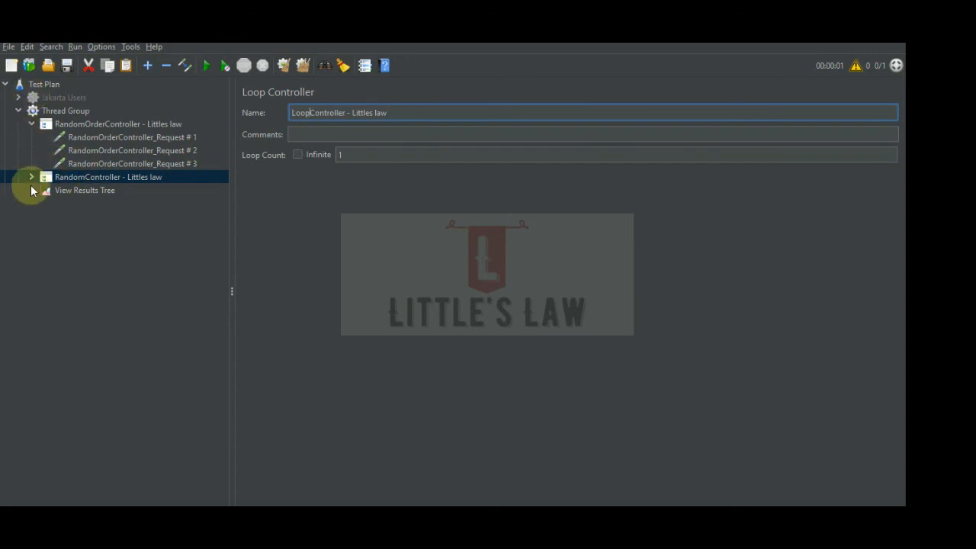
# Rename the Loop Controller's three requests "LoopController_Request # 1", "LoopController_Request # 2" and "Loopontroller_Request # 3"
pyautogui.click(33, 176)
pyautogui.click(77, 189)
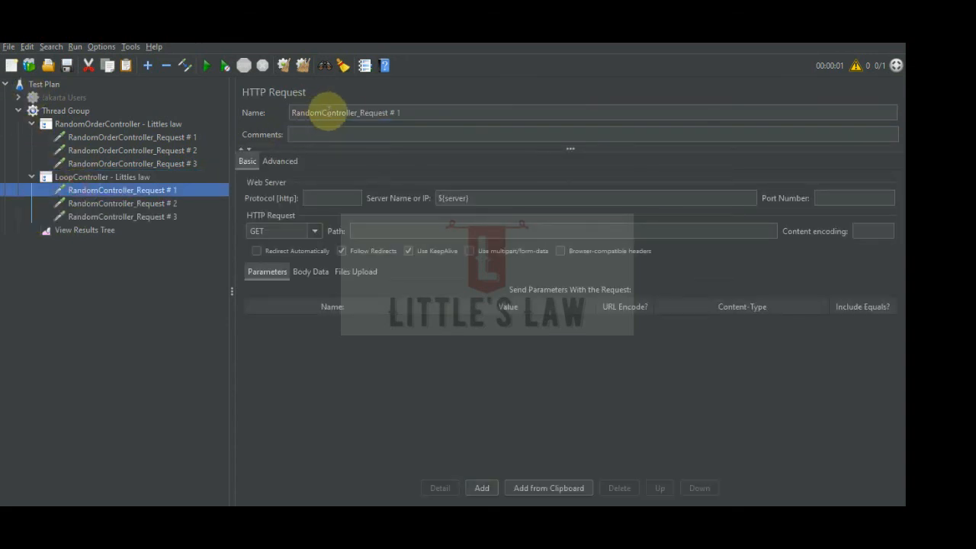
pyautogui.doubleClick(324, 112)
pyautogui.write('Loop')
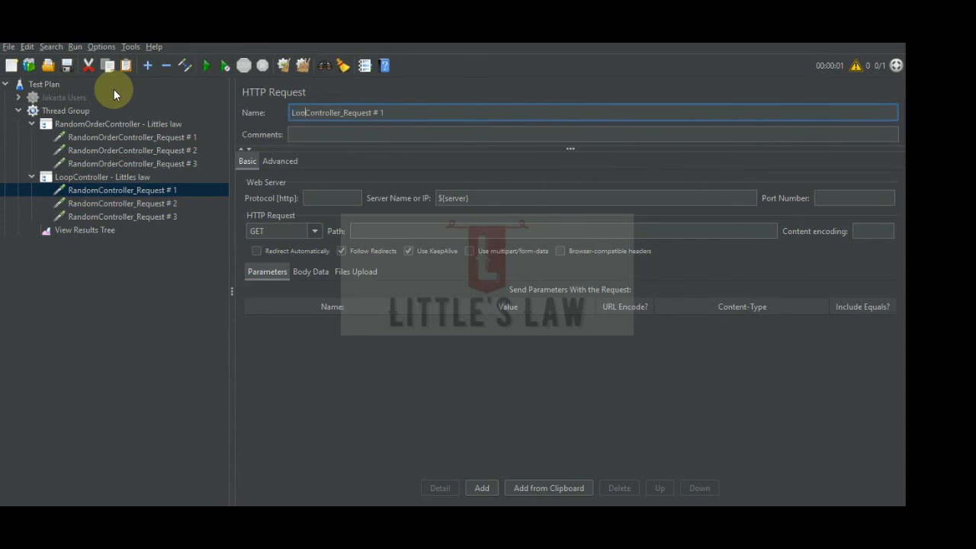
pyautogui.click(134, 206)
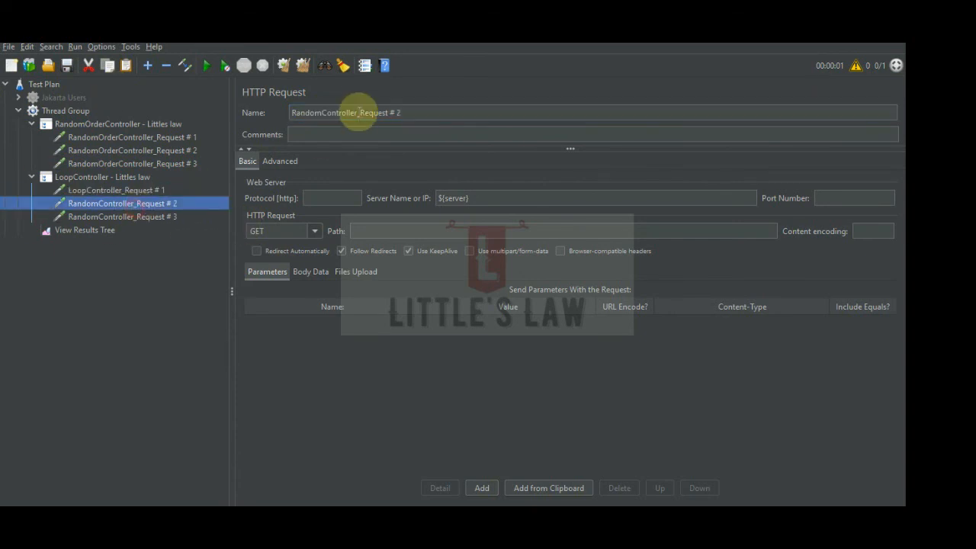
pyautogui.doubleClick(316, 113)
pyautogui.write('Loop')
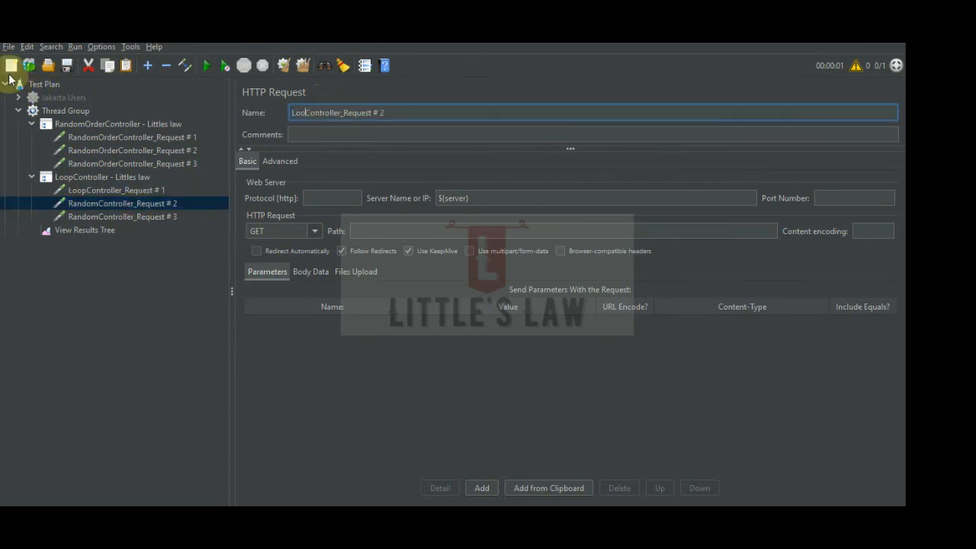
pyautogui.click(106, 216)
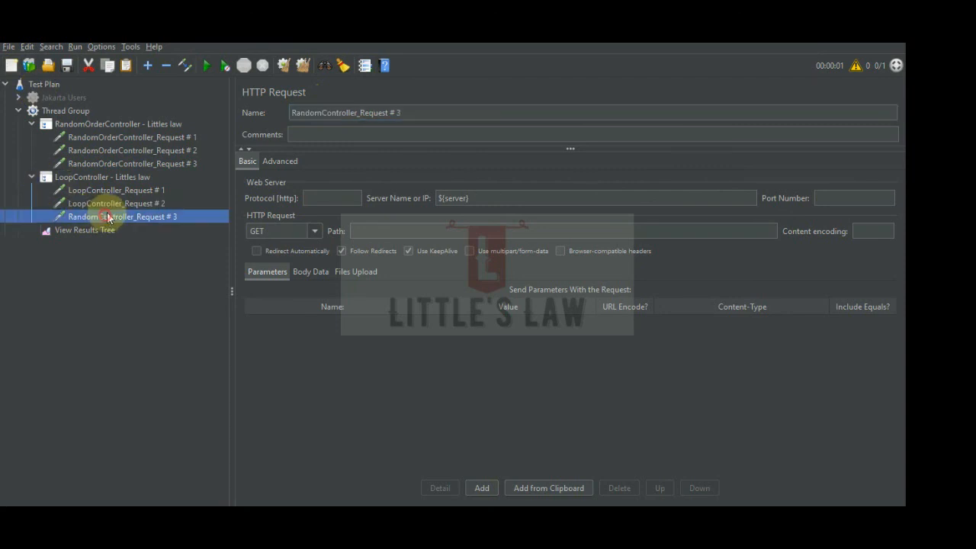
pyautogui.doubleClick(319, 113)
pyautogui.write('Loop')
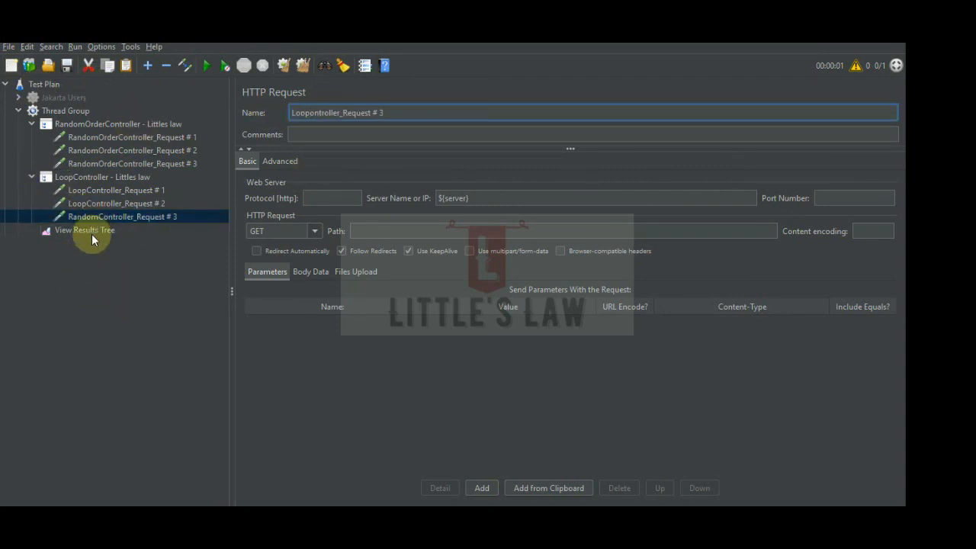
pyautogui.click(90, 233)
# Set the Thread Group's loop count to 1 and the Loop Controller's loop count to 2
pyautogui.click(76, 111)
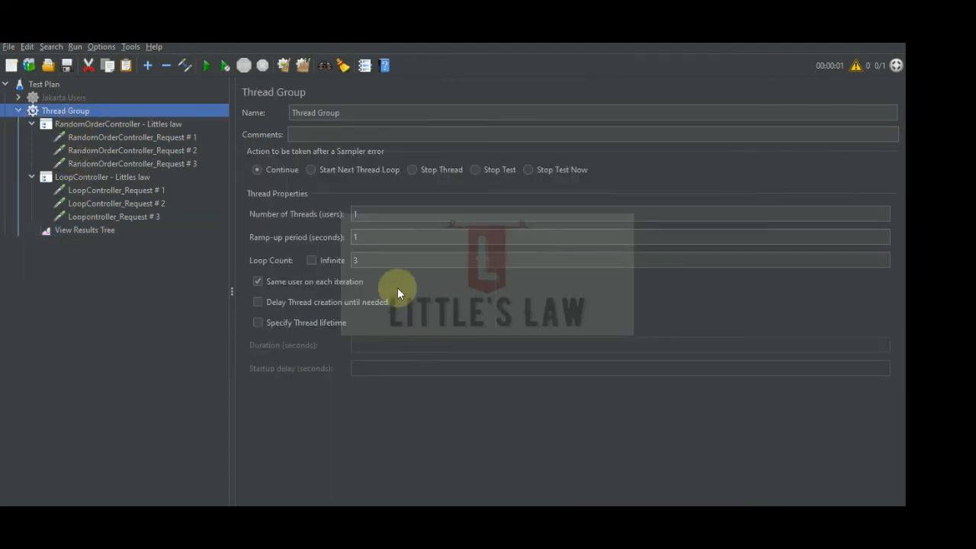
pyautogui.click(373, 259)
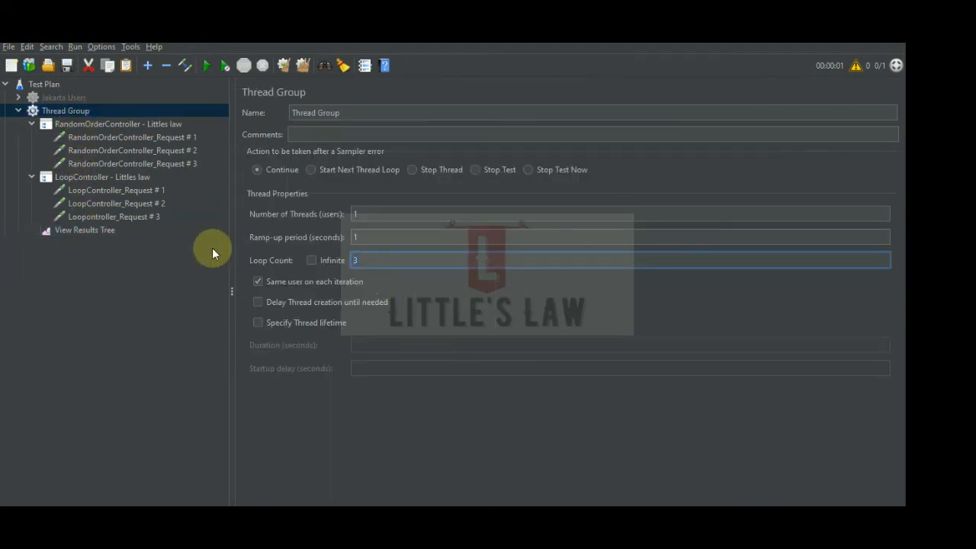
pyautogui.write('1')
pyautogui.click(120, 177)
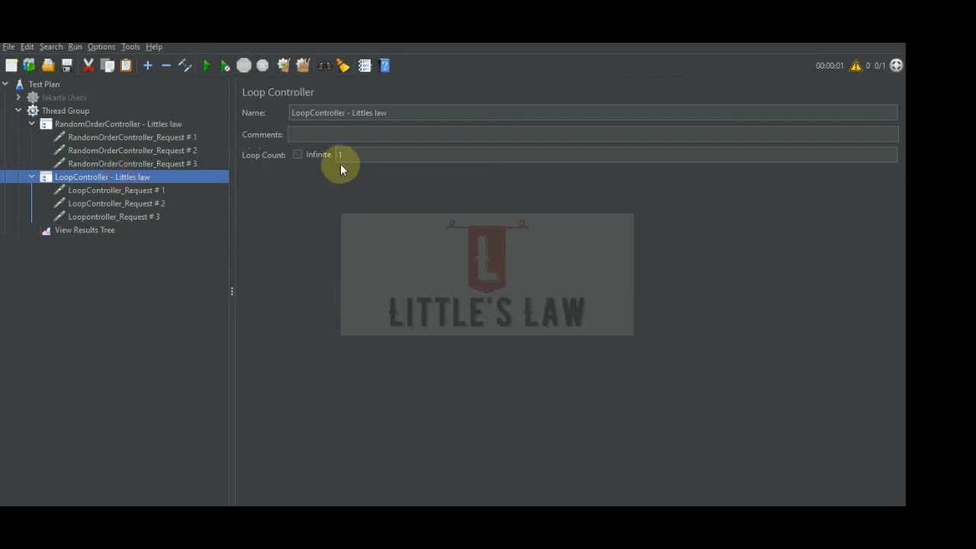
pyautogui.click(340, 155)
pyautogui.write('2')
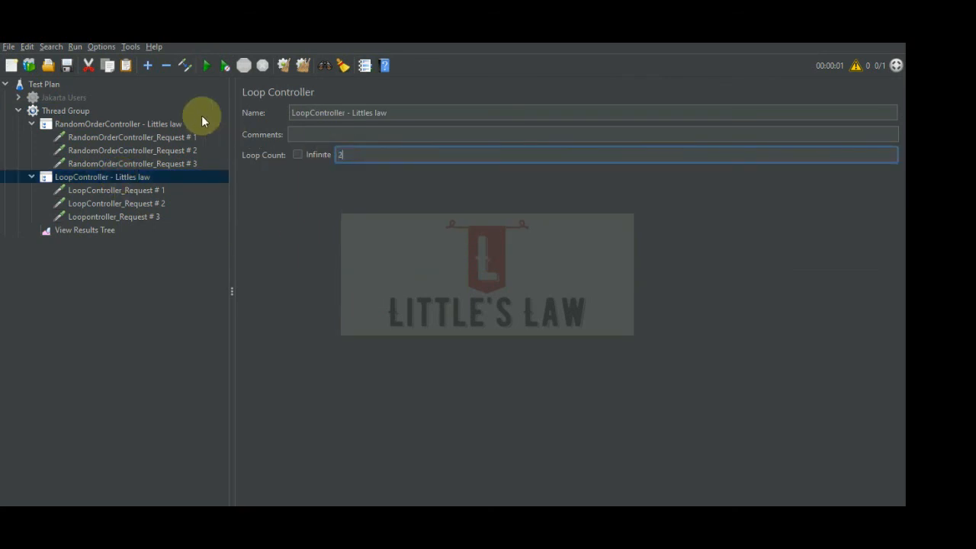
# Run the test with a cleared View Results Tree and inspect the first RandomOrderController request's sampler result
pyautogui.click(78, 229)
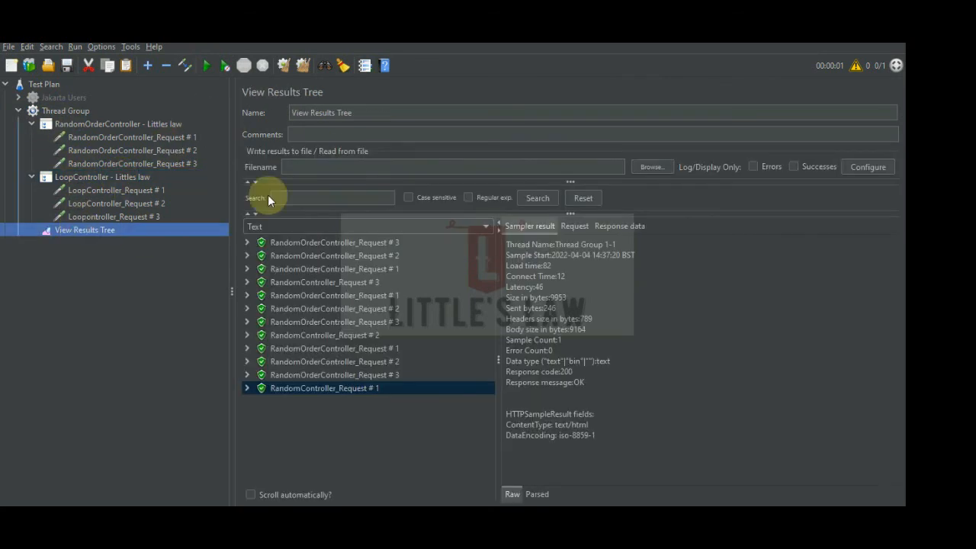
pyautogui.click(302, 65)
pyautogui.click(204, 69)
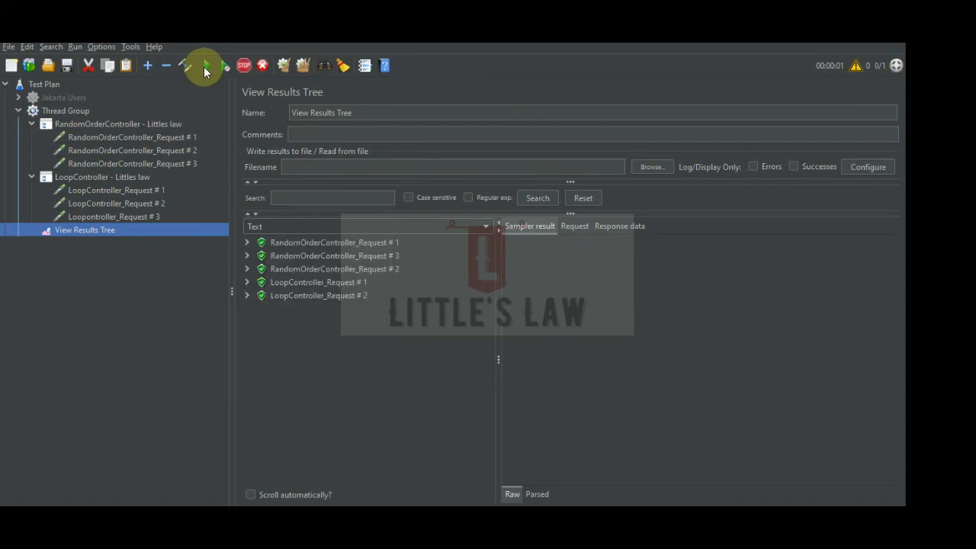
pyautogui.click(328, 243)
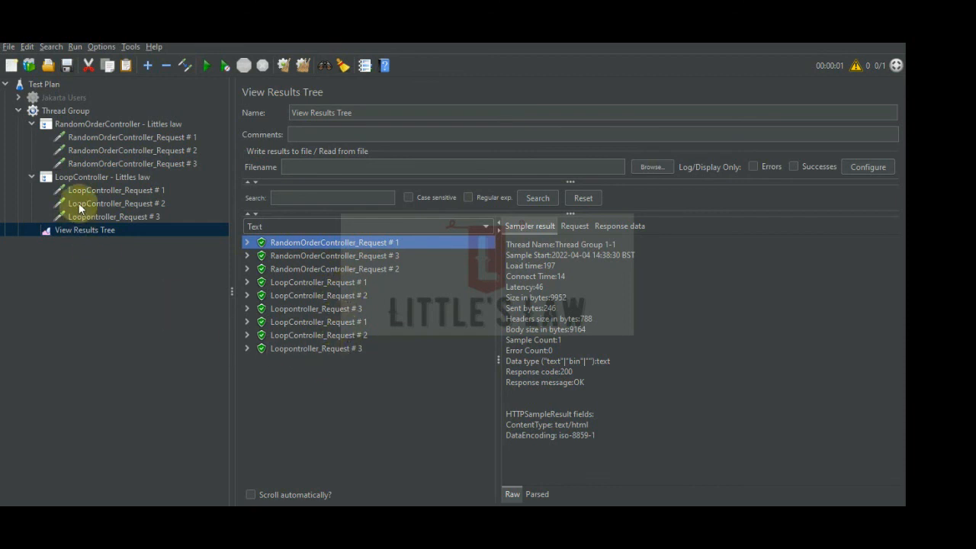
# Compare the loop count settings of the Loop Controller and the Thread Group
pyautogui.click(96, 178)
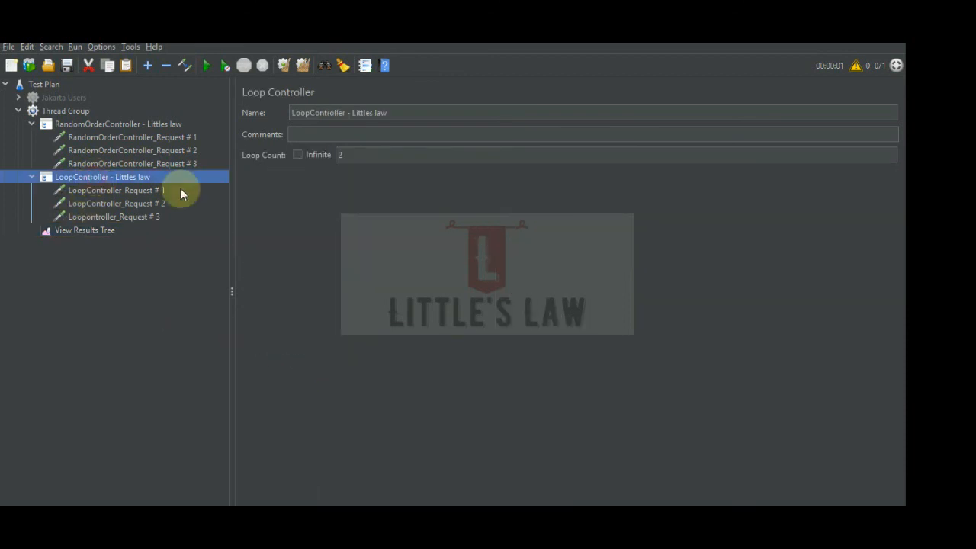
pyautogui.click(347, 154)
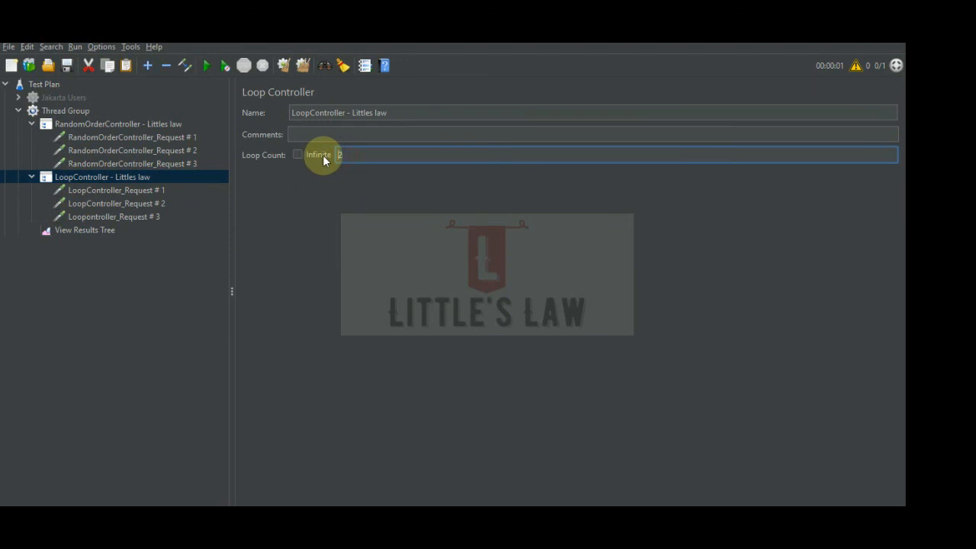
pyautogui.click(77, 113)
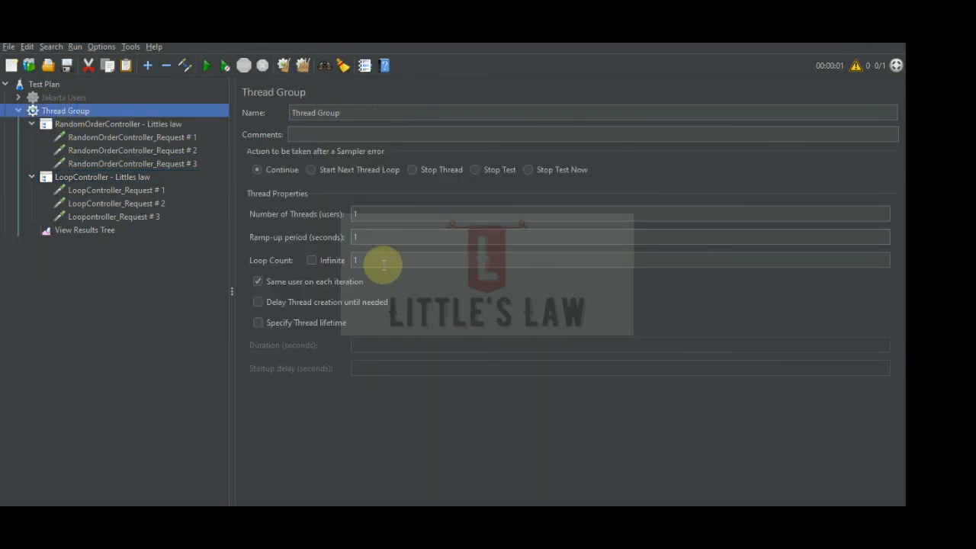
pyautogui.click(111, 179)
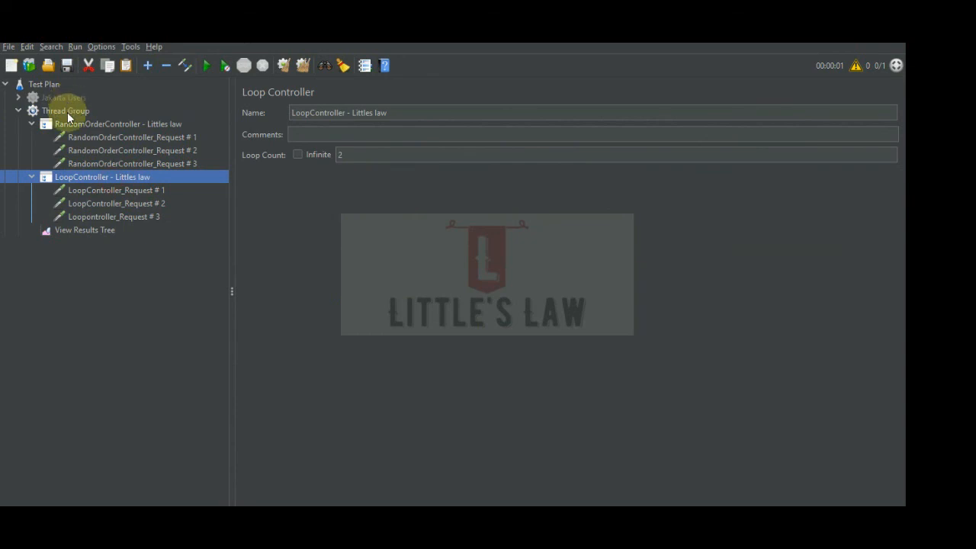
# Set the Thread Group's number of threads to 2 and run the test with a cleared View Results Tree
pyautogui.click(69, 112)
pyautogui.click(372, 212)
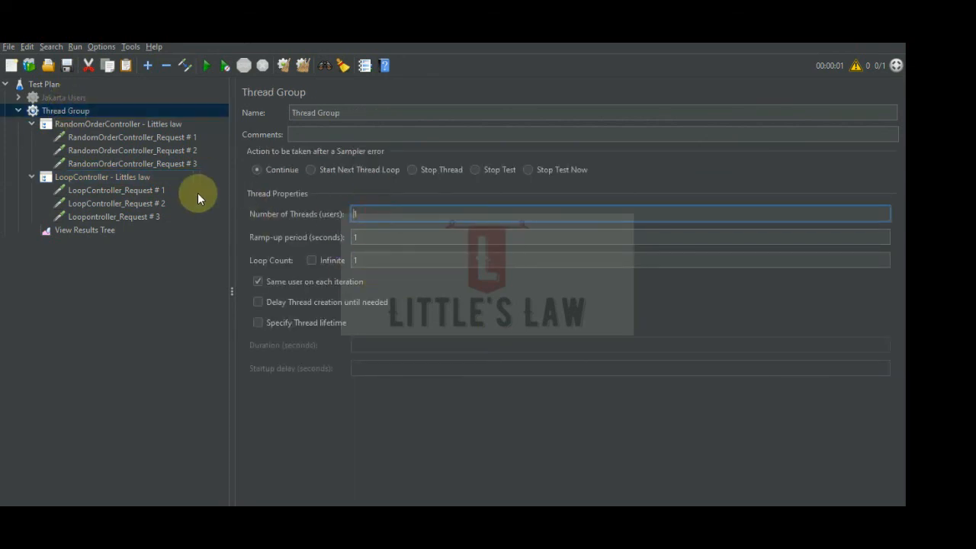
pyautogui.press('BackSpace')
pyautogui.write('2')
pyautogui.click(78, 232)
pyautogui.click(303, 64)
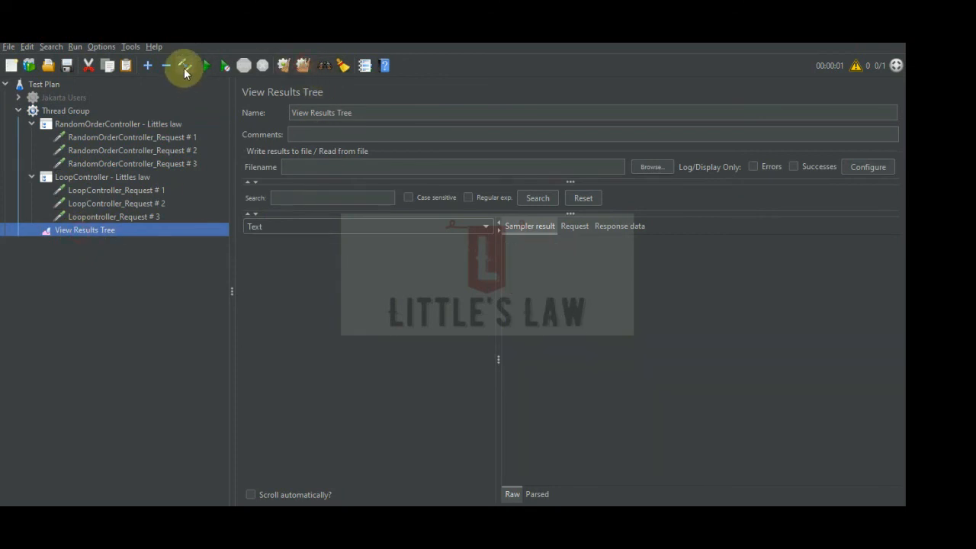
pyautogui.click(205, 64)
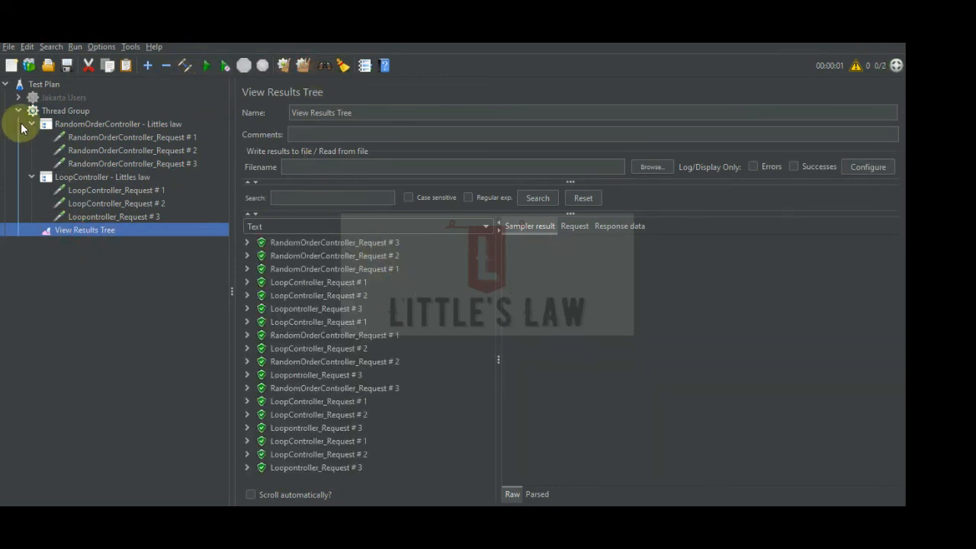
# Inspect the sampler results of the RandomOrderController requests to compare their order and thread names
pyautogui.click(391, 243)
pyautogui.click(392, 261)
pyautogui.click(394, 272)
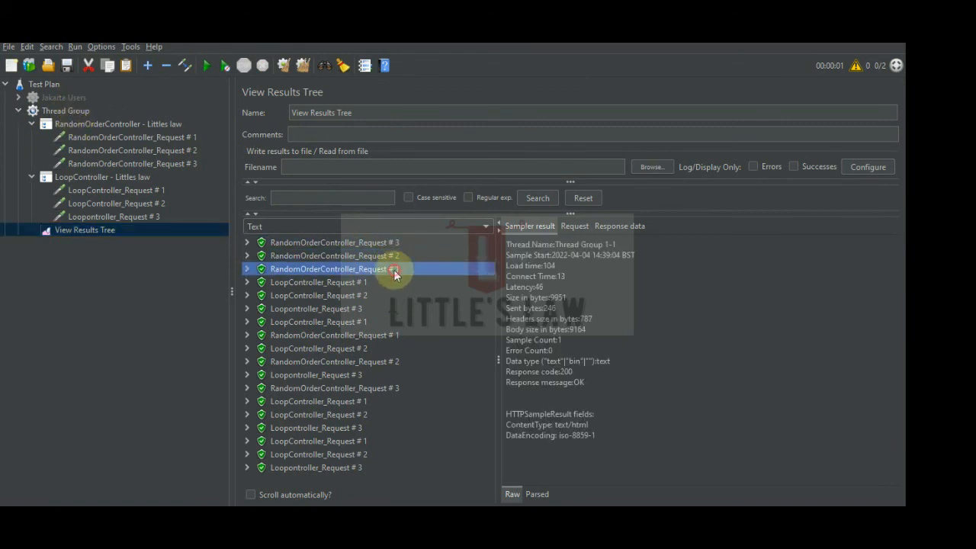
pyautogui.click(392, 338)
pyautogui.click(392, 359)
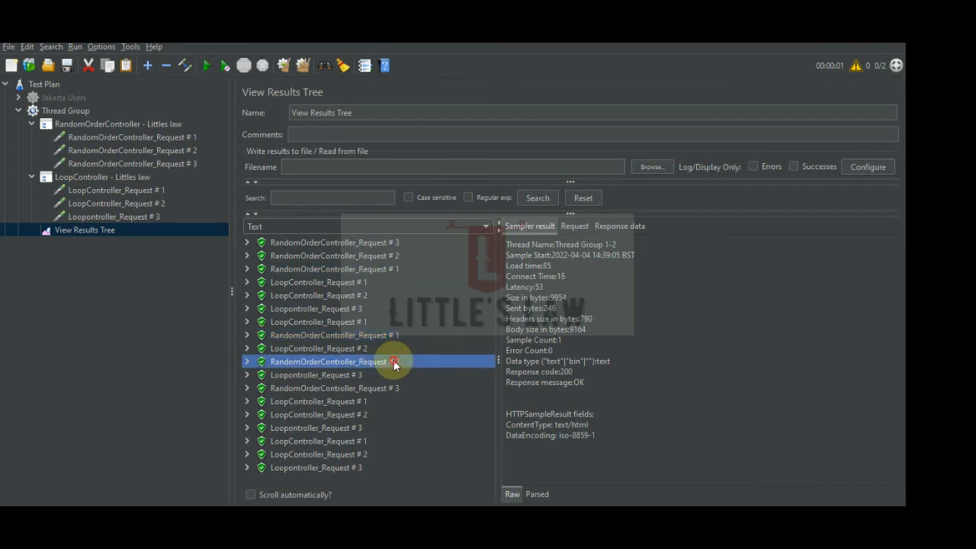
pyautogui.click(393, 389)
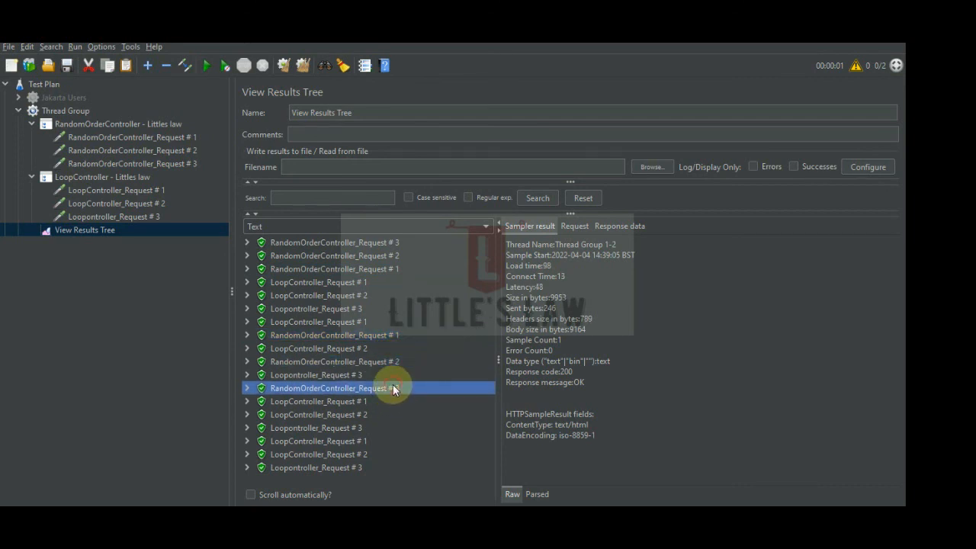
# Inspect the sampler results of the Loop Controller's requests to check their sequence and thread for each iteration
pyautogui.click(359, 281)
pyautogui.click(356, 297)
pyautogui.click(356, 308)
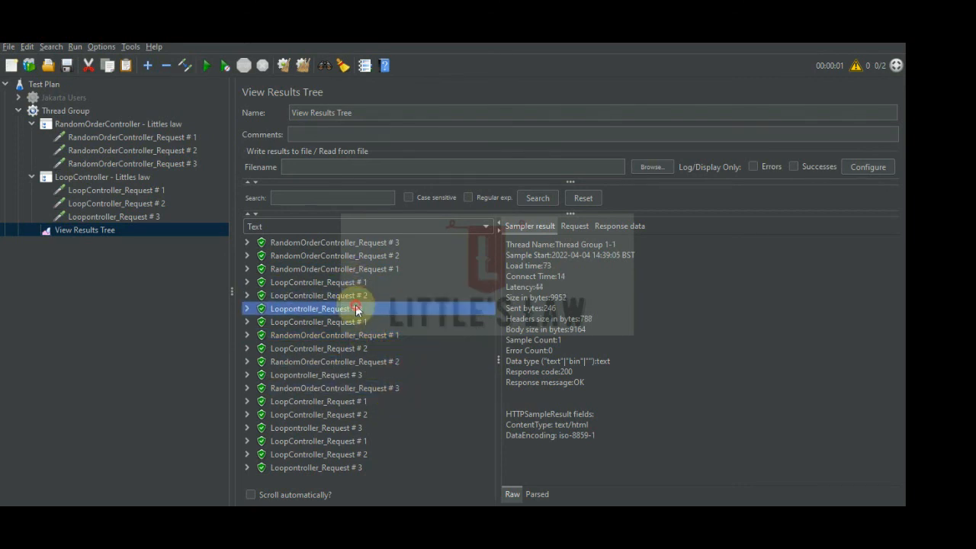
pyautogui.click(359, 321)
pyautogui.click(359, 348)
pyautogui.click(360, 375)
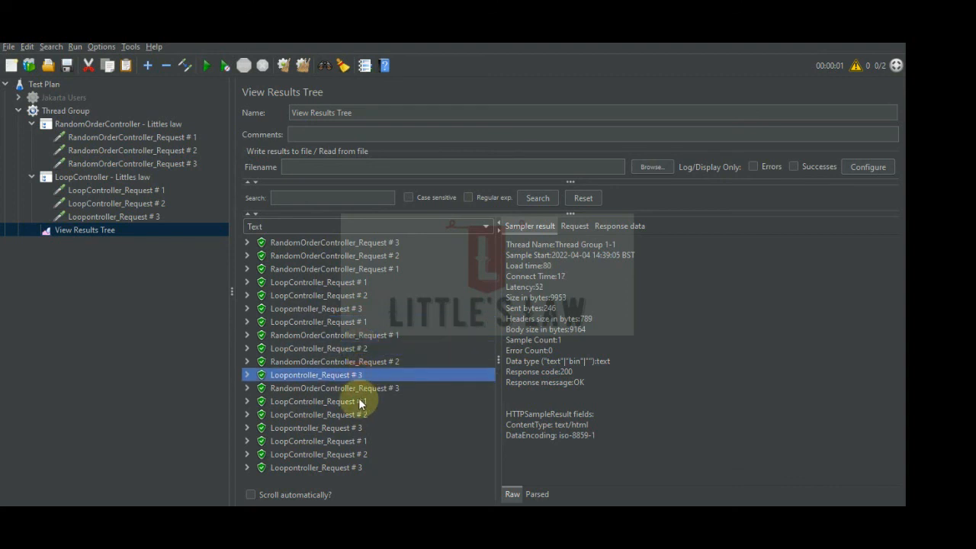
pyautogui.click(358, 401)
pyautogui.click(357, 415)
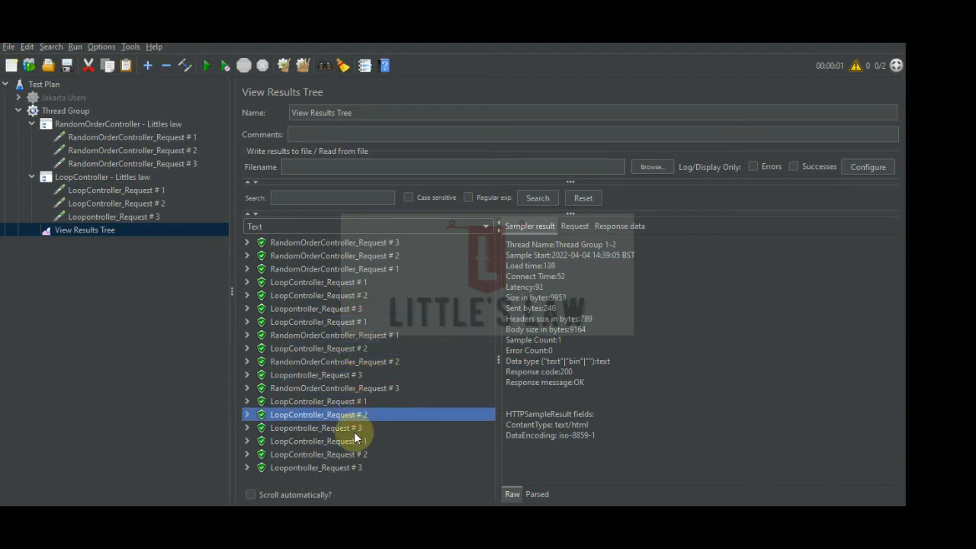
pyautogui.click(353, 429)
pyautogui.click(354, 441)
pyautogui.click(351, 453)
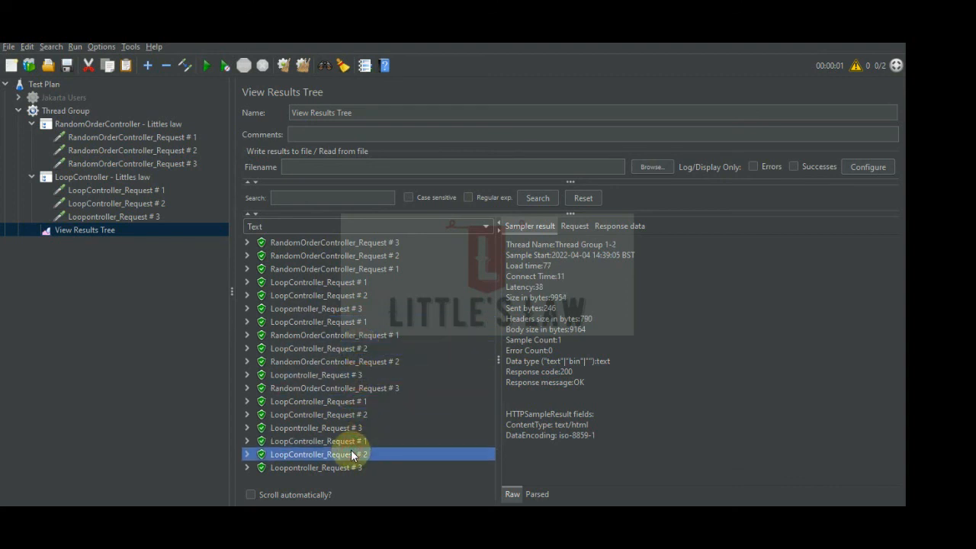
# Bring up the logic controller types available for converting the "LoopController - Littles law" element
pyautogui.click(108, 173)
pyautogui.rightClick(113, 175)
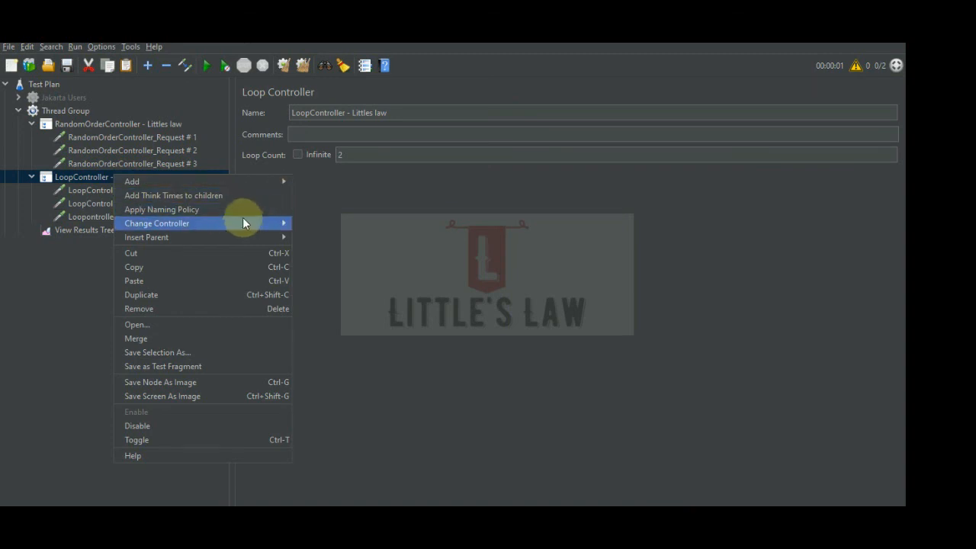
pyautogui.moveTo(271, 222)
pyautogui.moveTo(328, 222)
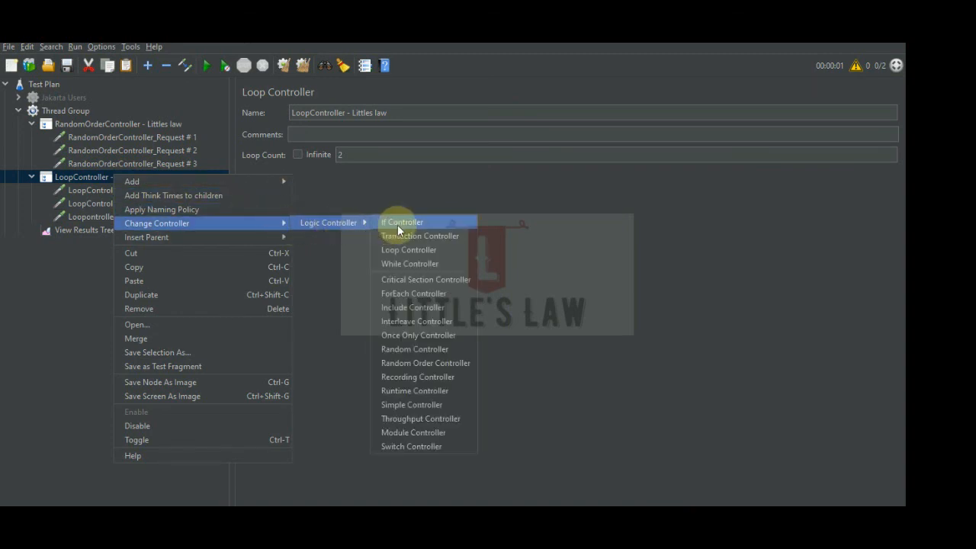